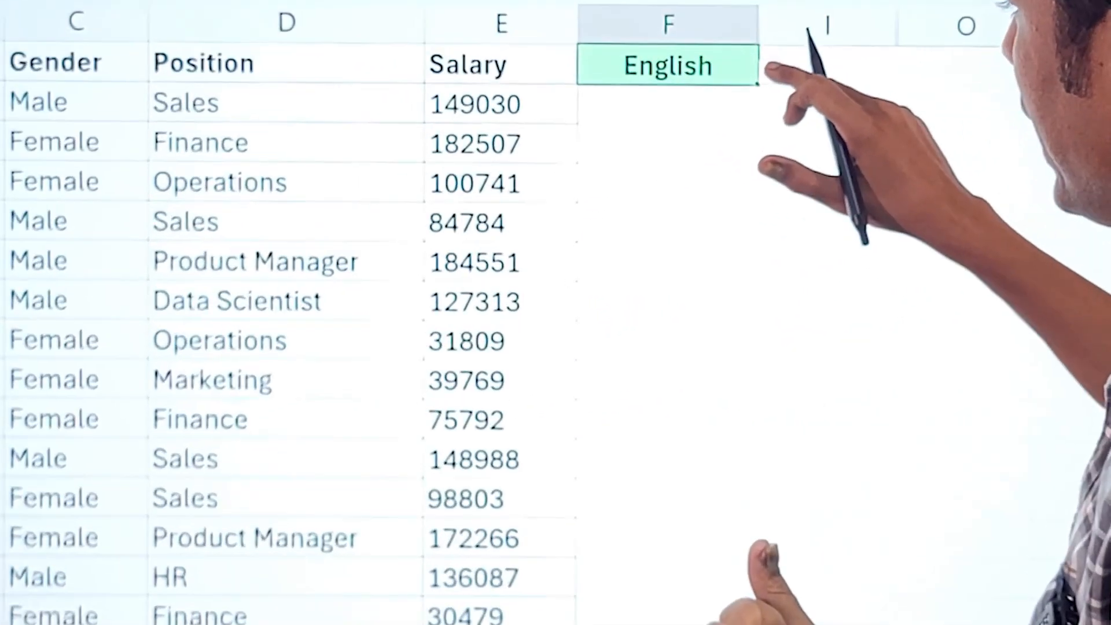
# - Switch the employee table's language to Hindi through the selection list in cell F1
pyautogui.click(668, 176)
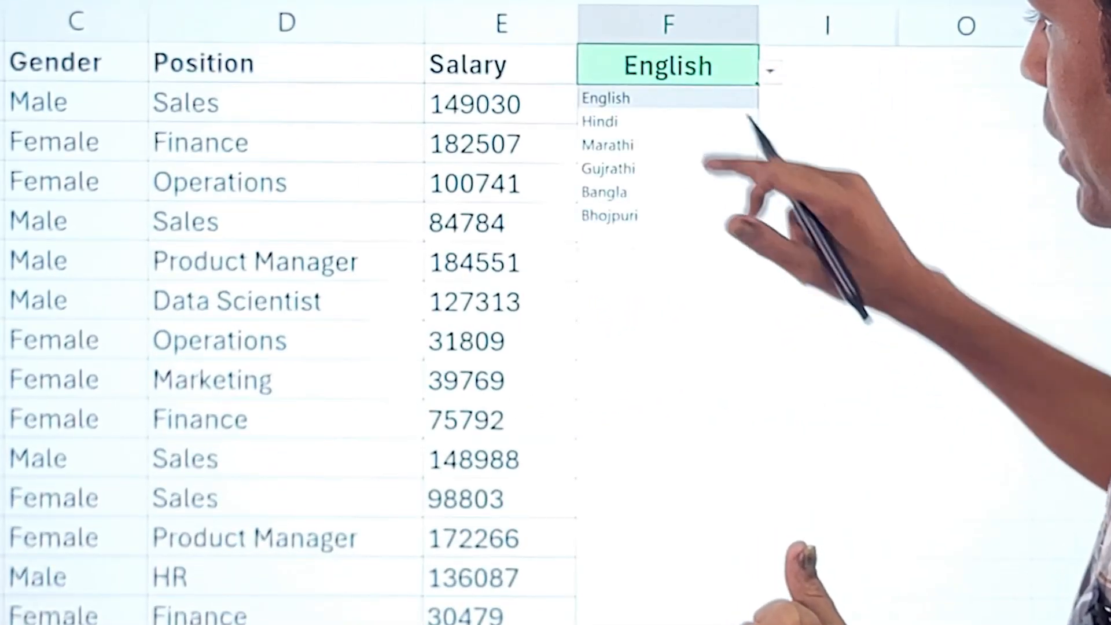
pyautogui.click(600, 121)
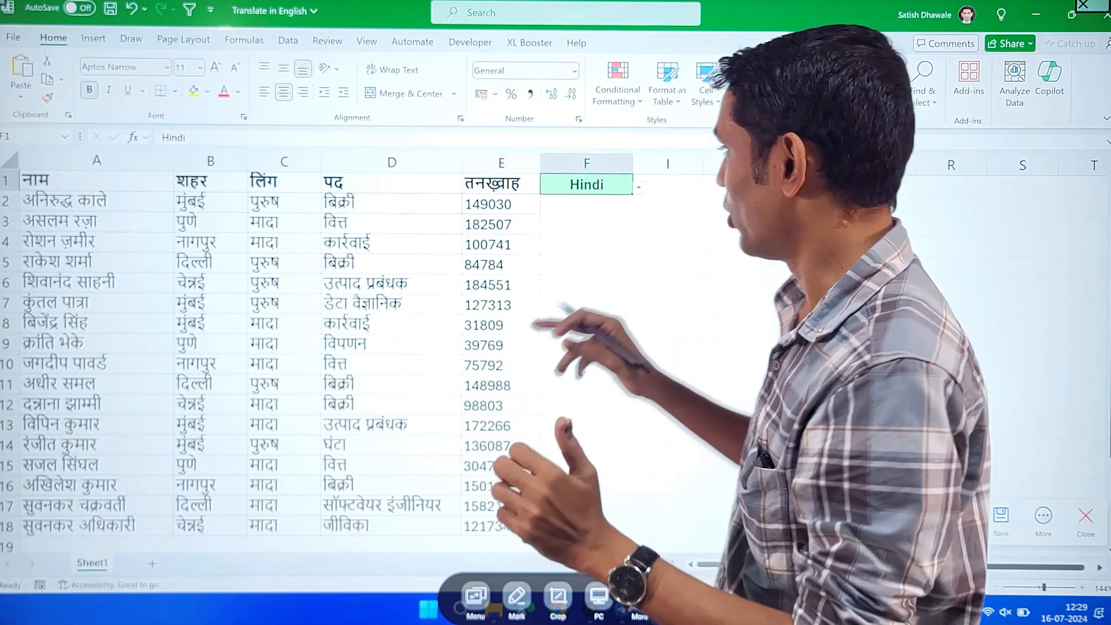
pyautogui.click(642, 199)
pyautogui.click(641, 199)
pyautogui.click(642, 199)
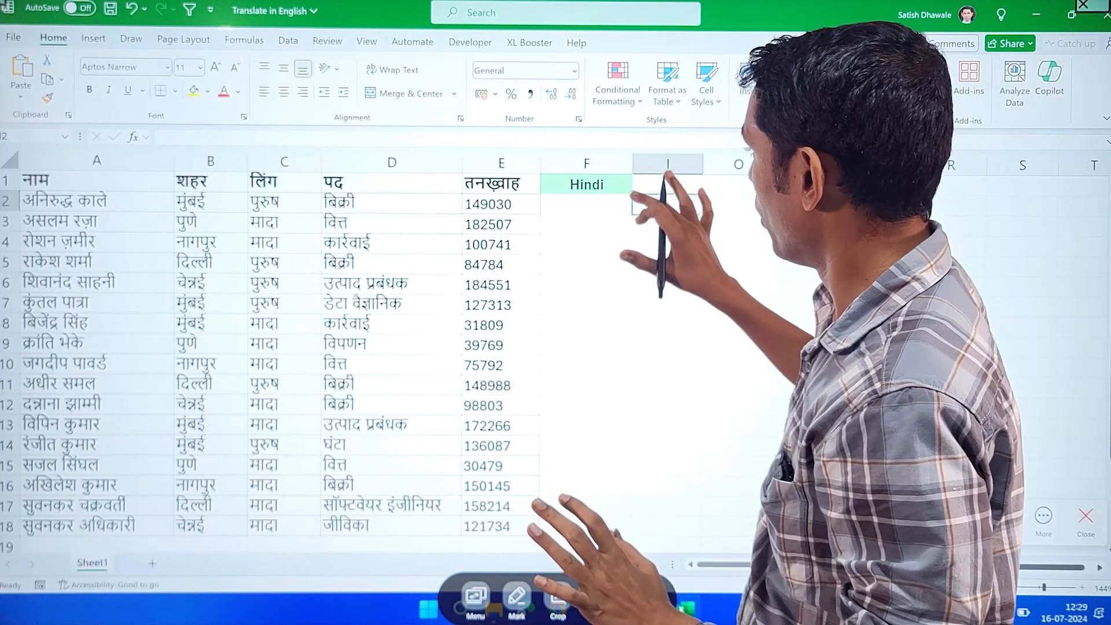
# - Choose Marathi as the employee table's language in cell F1
pyautogui.click(608, 185)
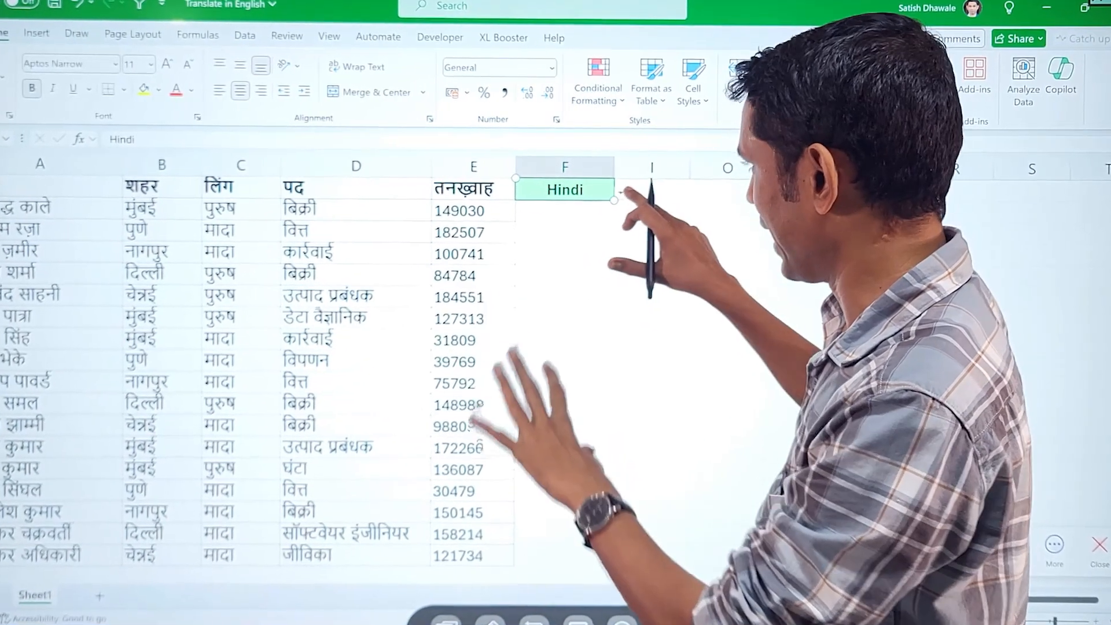
pyautogui.click(620, 192)
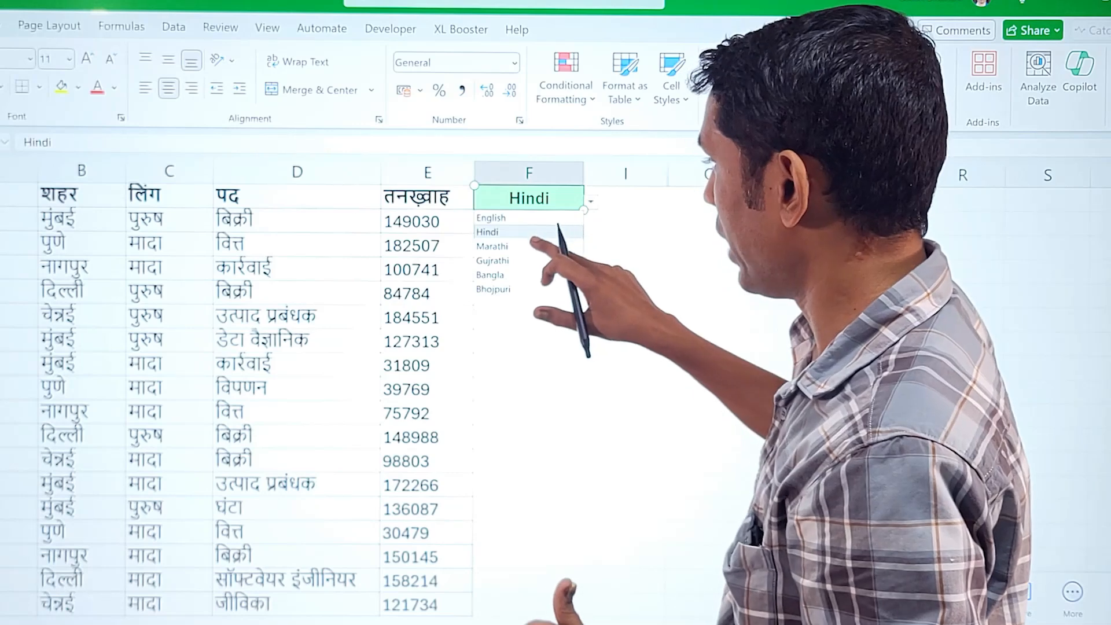
pyautogui.click(495, 246)
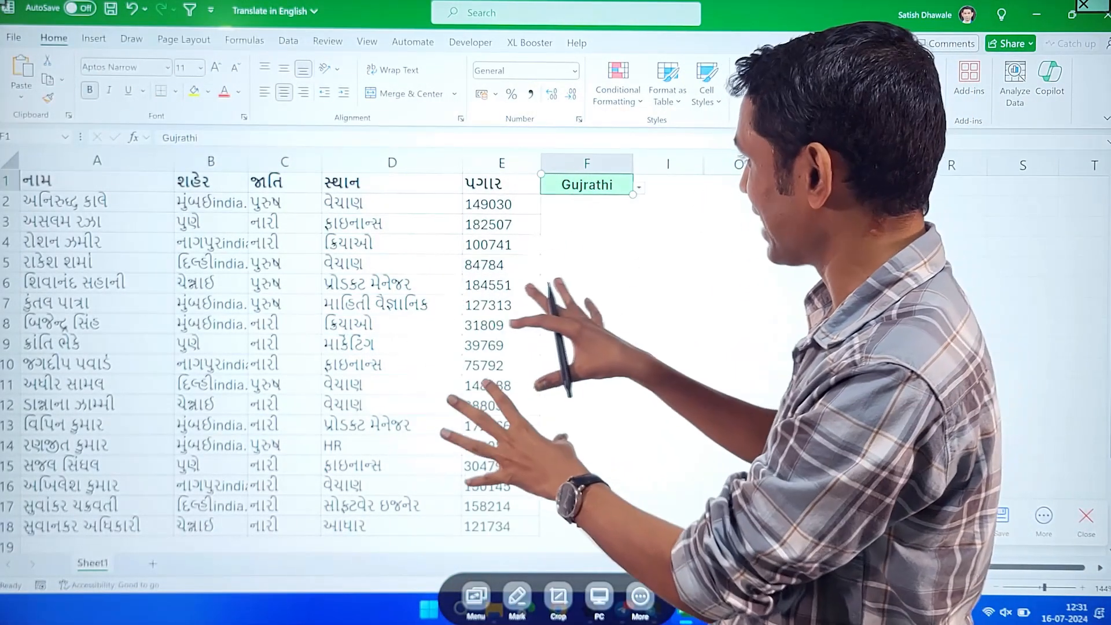
# - Set the table language in cell F1 to Bangla and switch it back to English
pyautogui.click(639, 187)
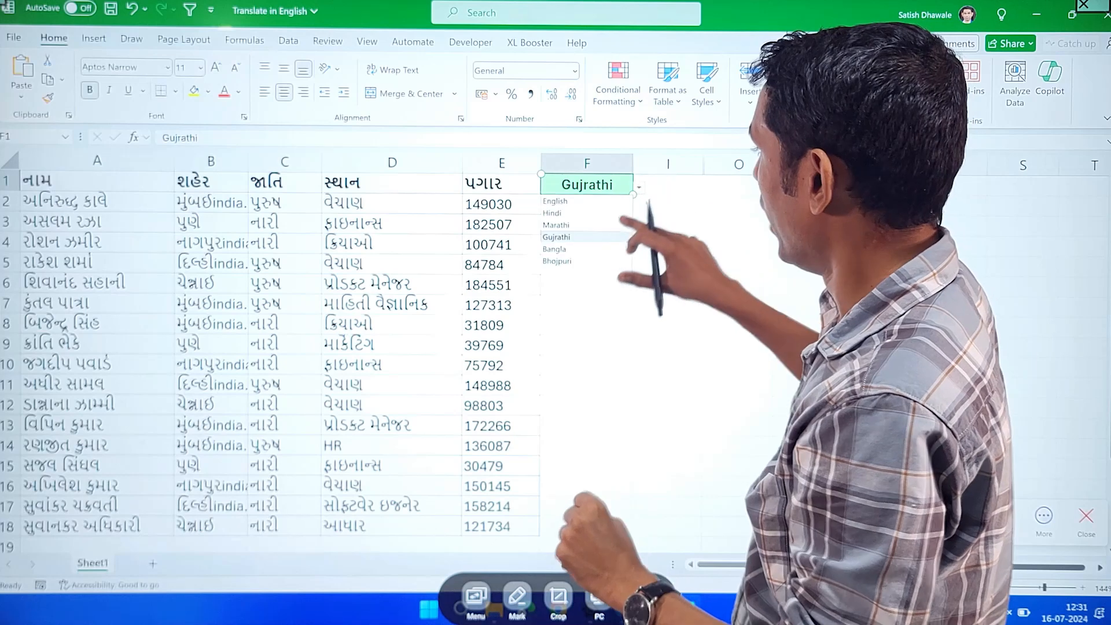
pyautogui.click(556, 249)
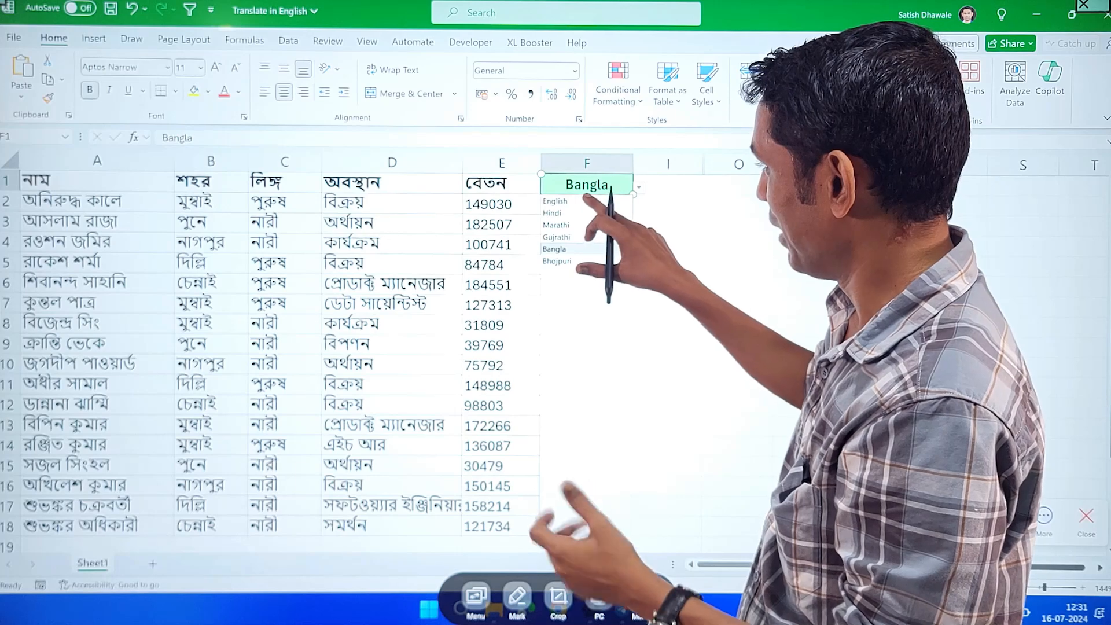
pyautogui.click(556, 201)
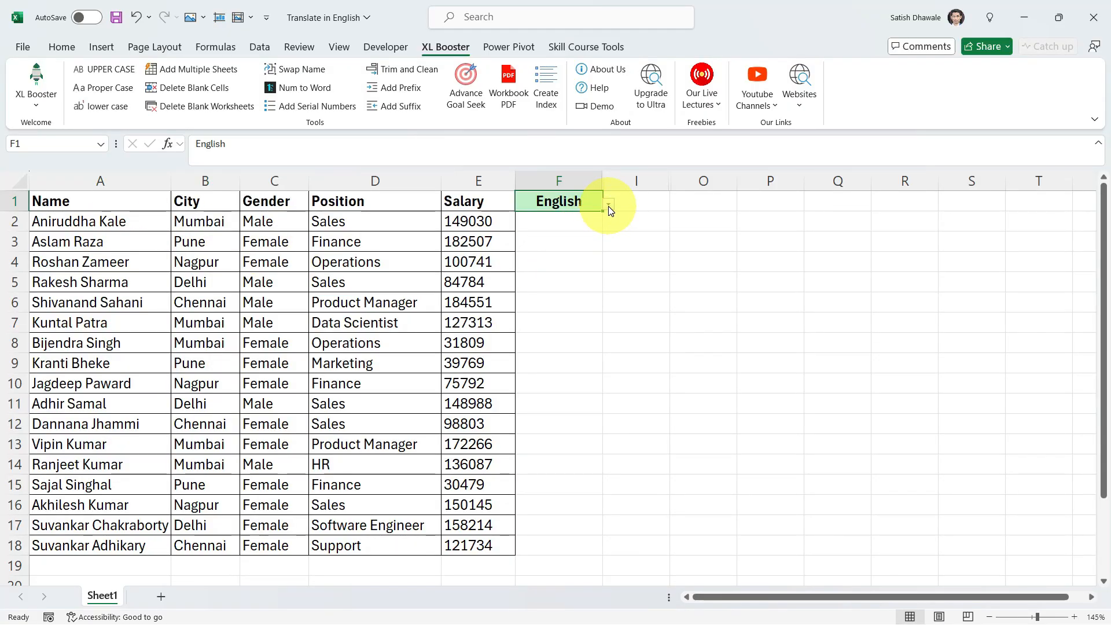
# - Change the language in cell F1 to Hindi and return it to English
pyautogui.click(609, 206)
pyautogui.click(550, 231)
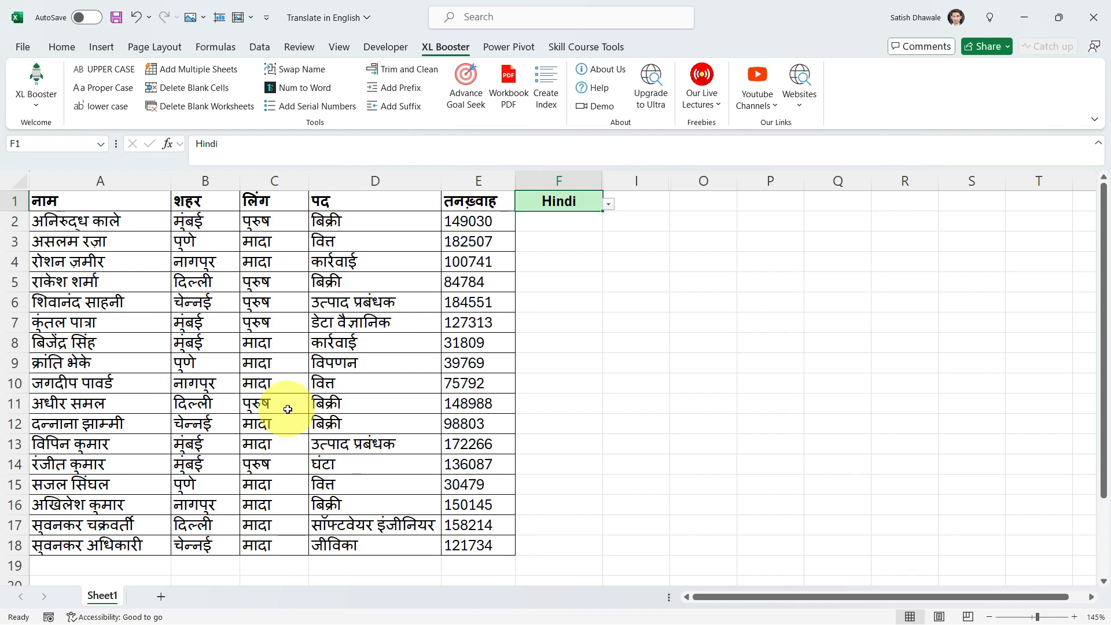
pyautogui.click(608, 204)
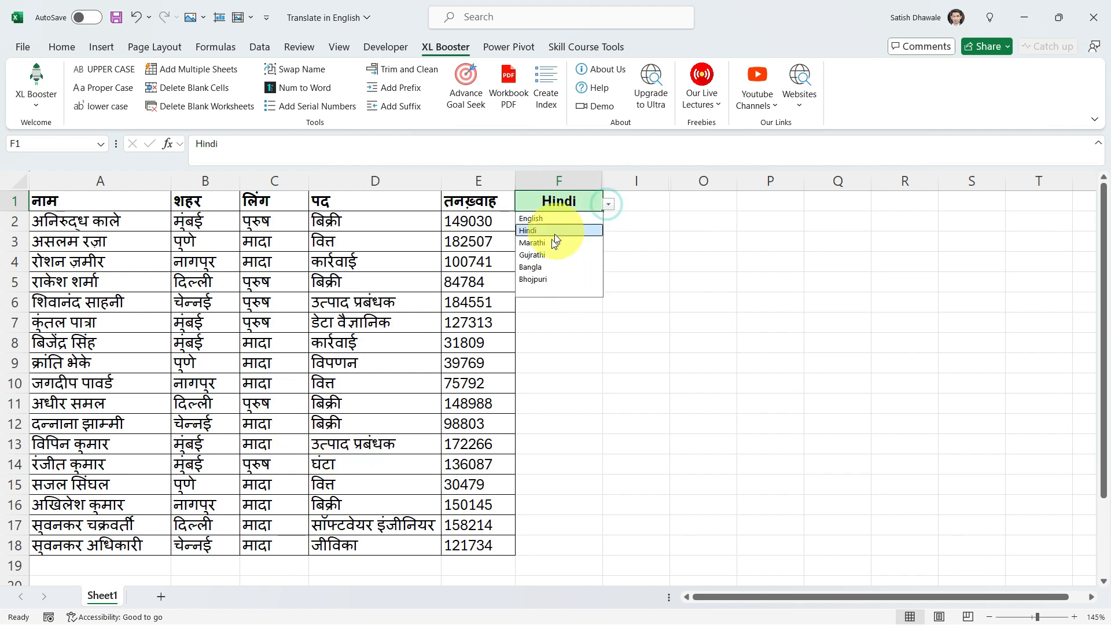
pyautogui.click(544, 219)
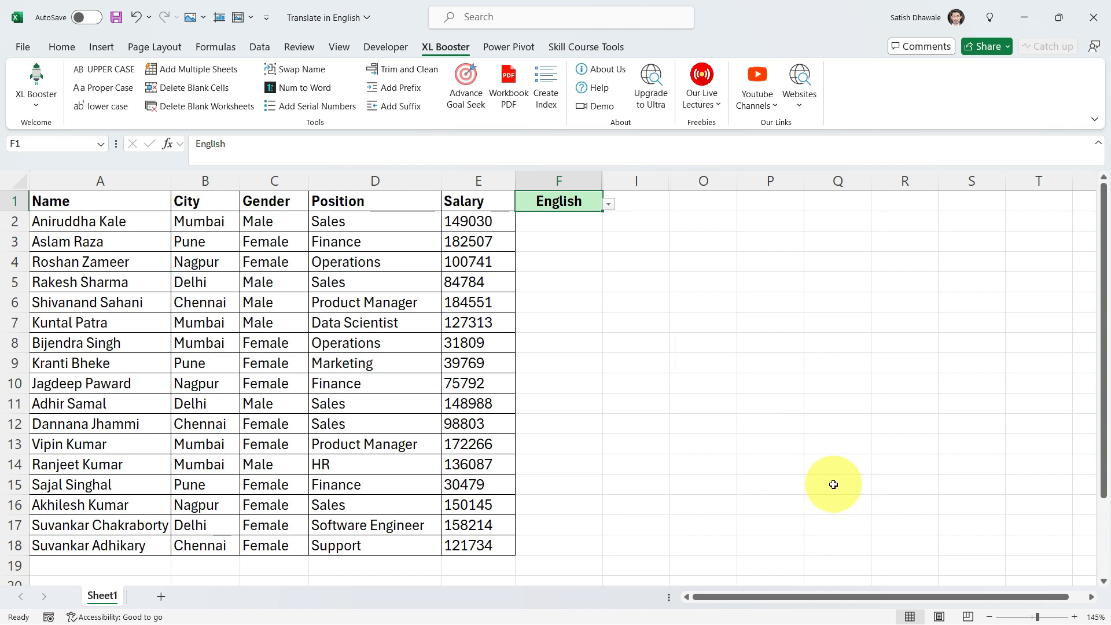
# - Start a TRANSLATE formula in the empty cell P7
pyautogui.click(757, 327)
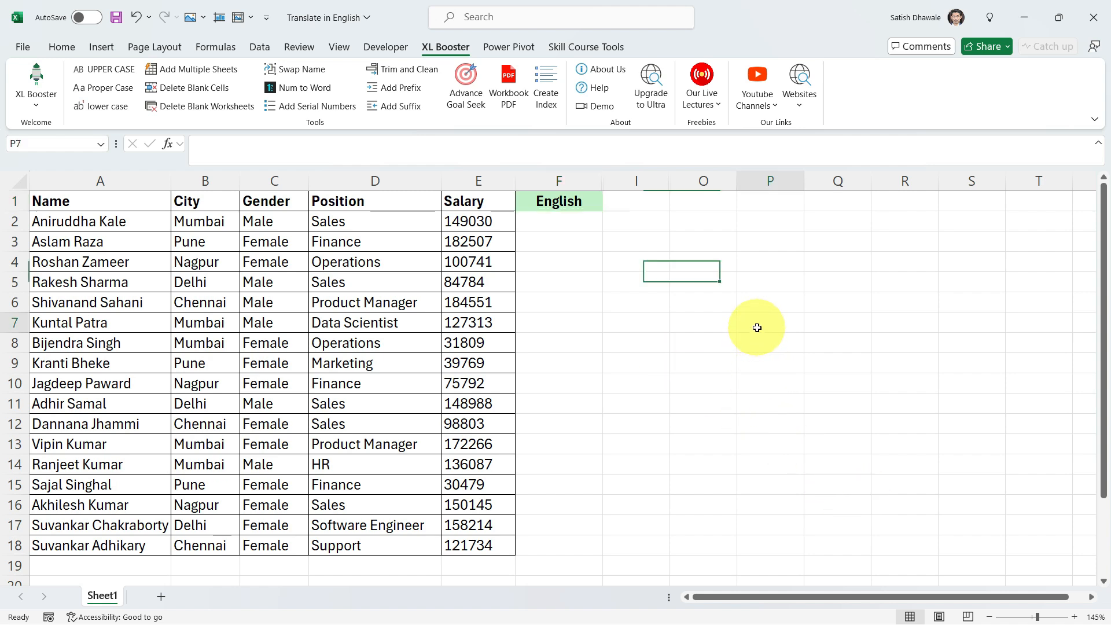
pyautogui.click(1093, 599)
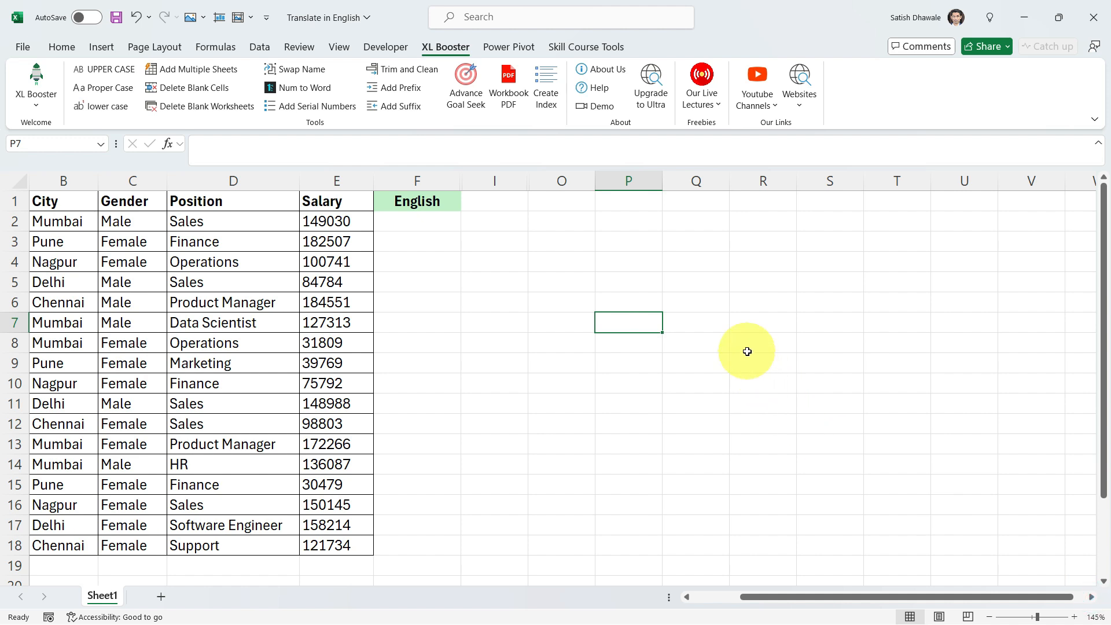
pyautogui.write('=')
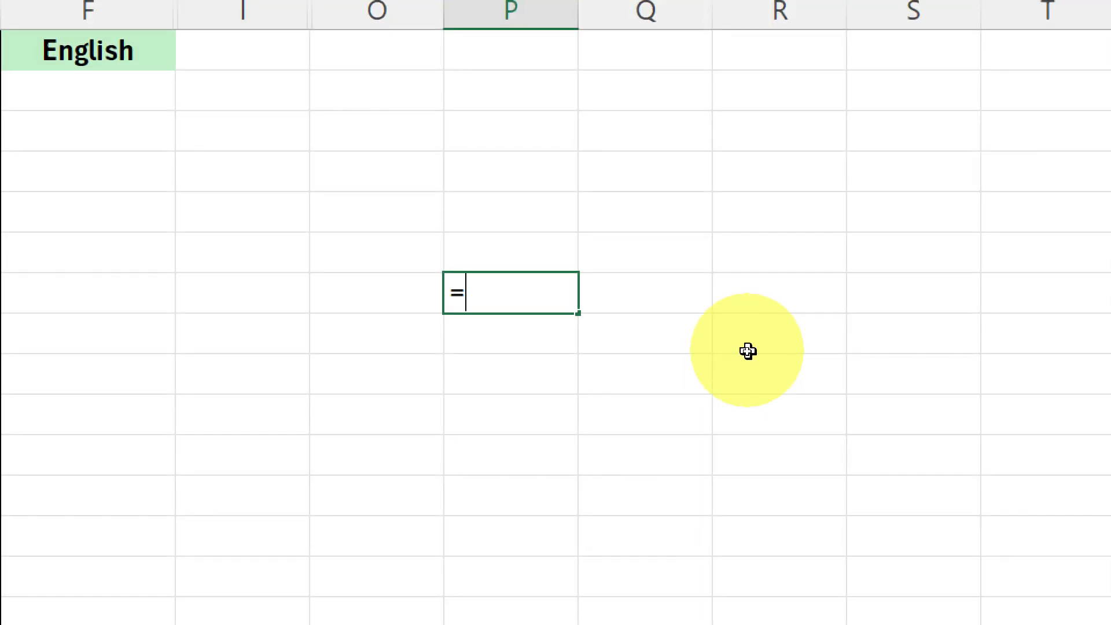
pyautogui.write('tra')
pyautogui.press('Tab')
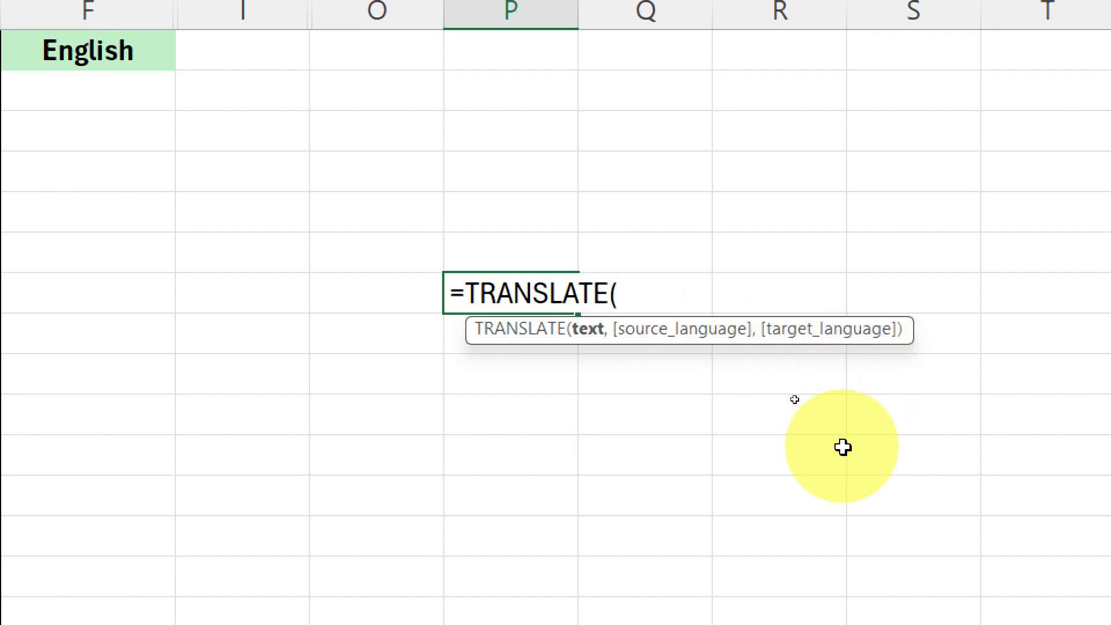
pyautogui.click(364, 216)
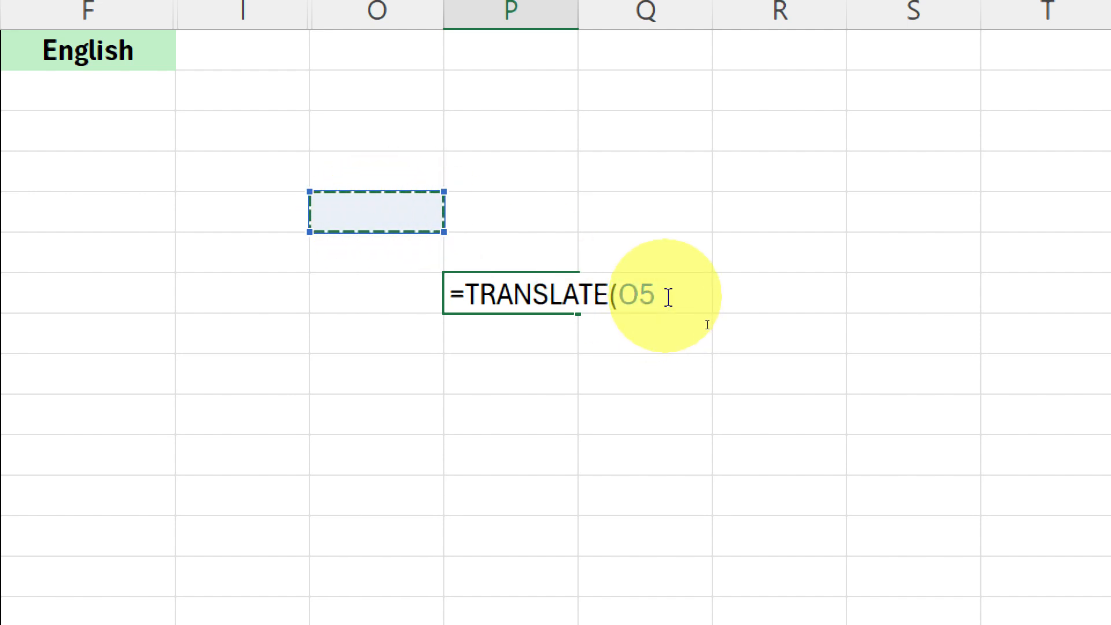
pyautogui.moveTo(665, 297); pyautogui.dragTo(624, 296)
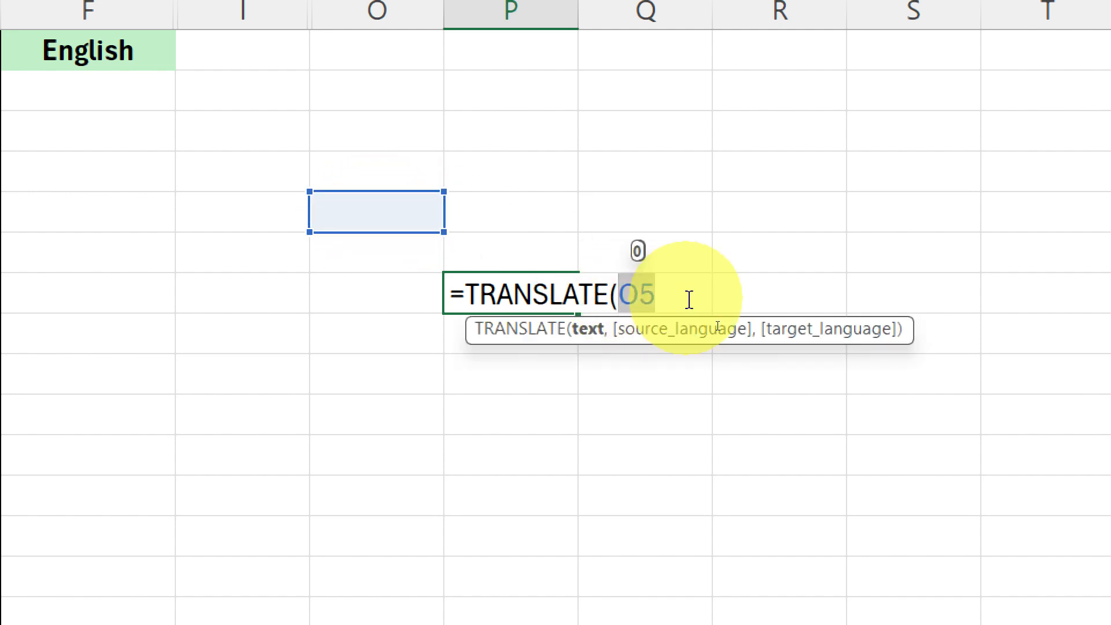
pyautogui.press('BackSpace')
# - Enter "How are you" as the text argument of the TRANSLATE formula in P7
pyautogui.write('"How are you')
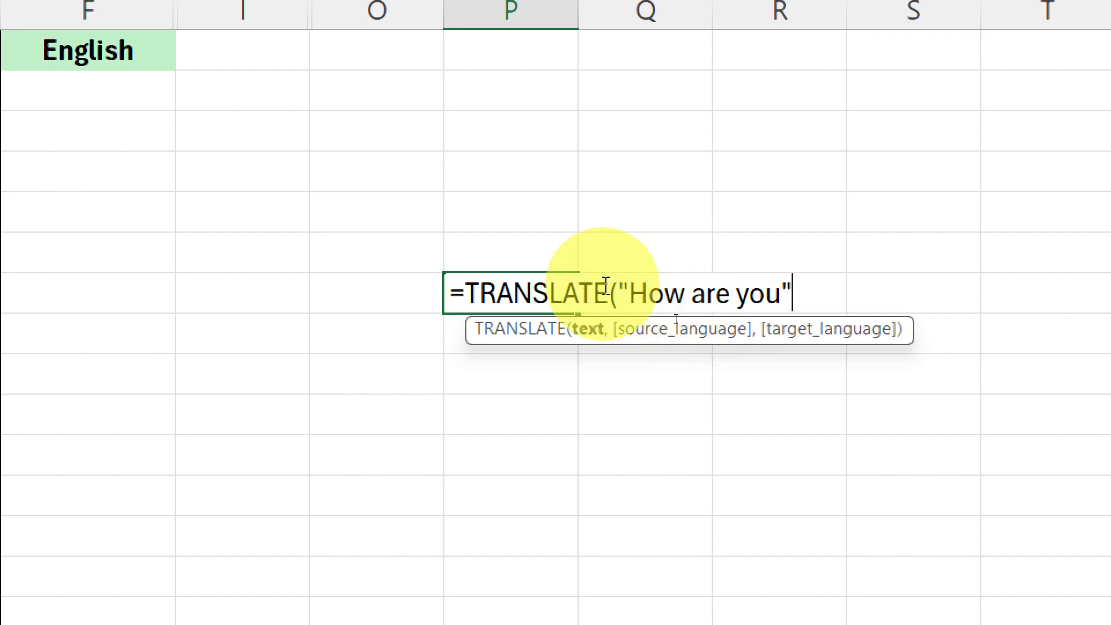
pyautogui.moveTo(623, 283); pyautogui.dragTo(807, 291)
pyautogui.click(807, 291)
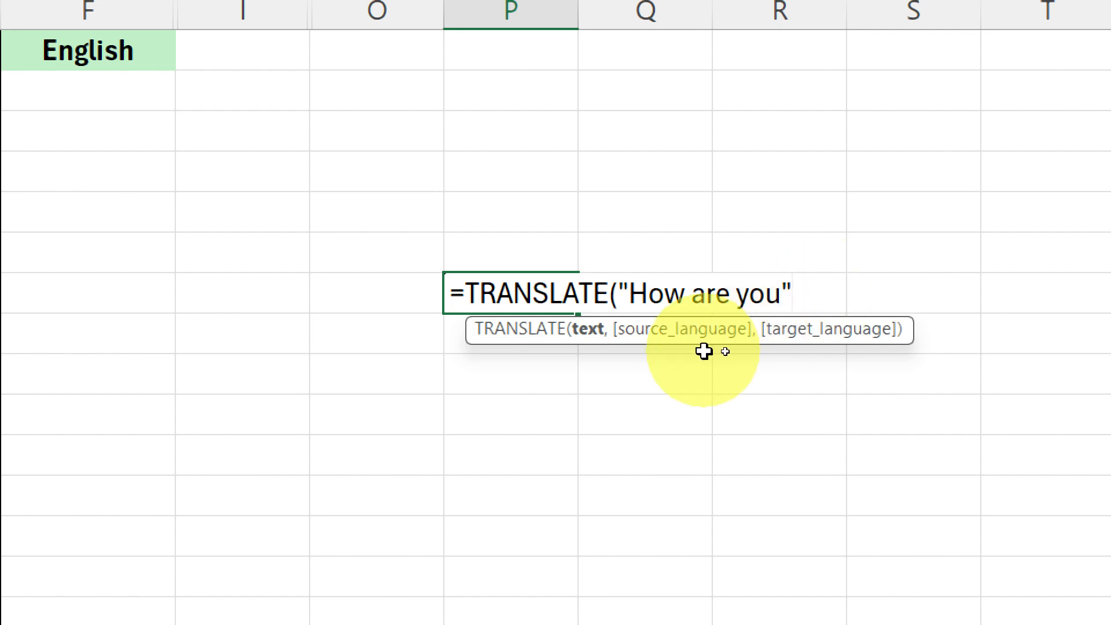
# - Add "en" as the source language argument of the TRANSLATE formula
pyautogui.write(',')
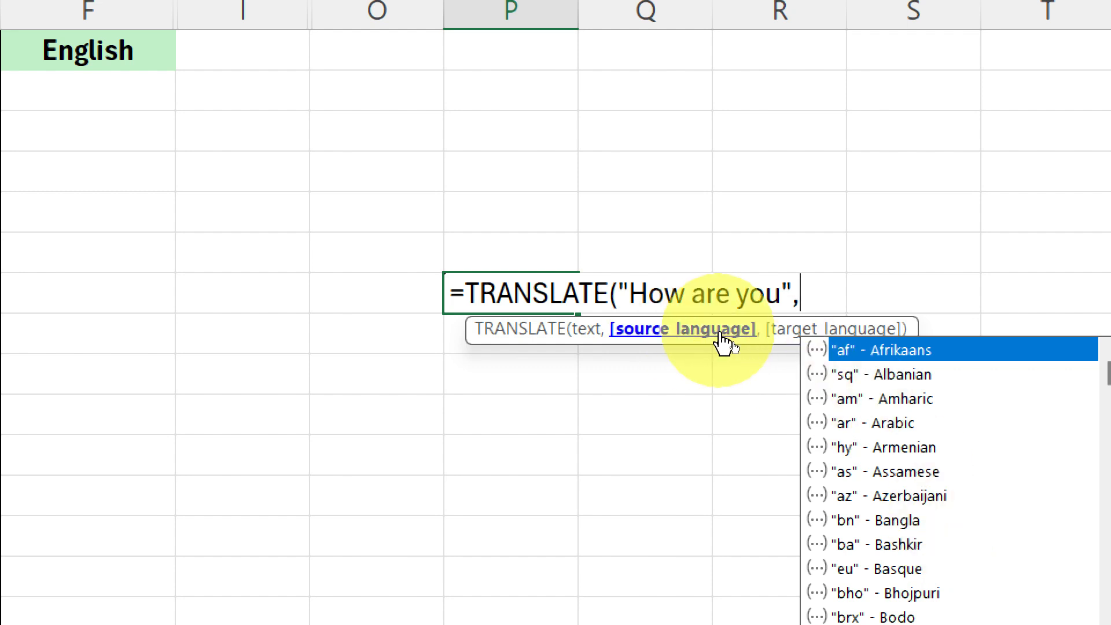
pyautogui.scroll(-2, 950, 437)
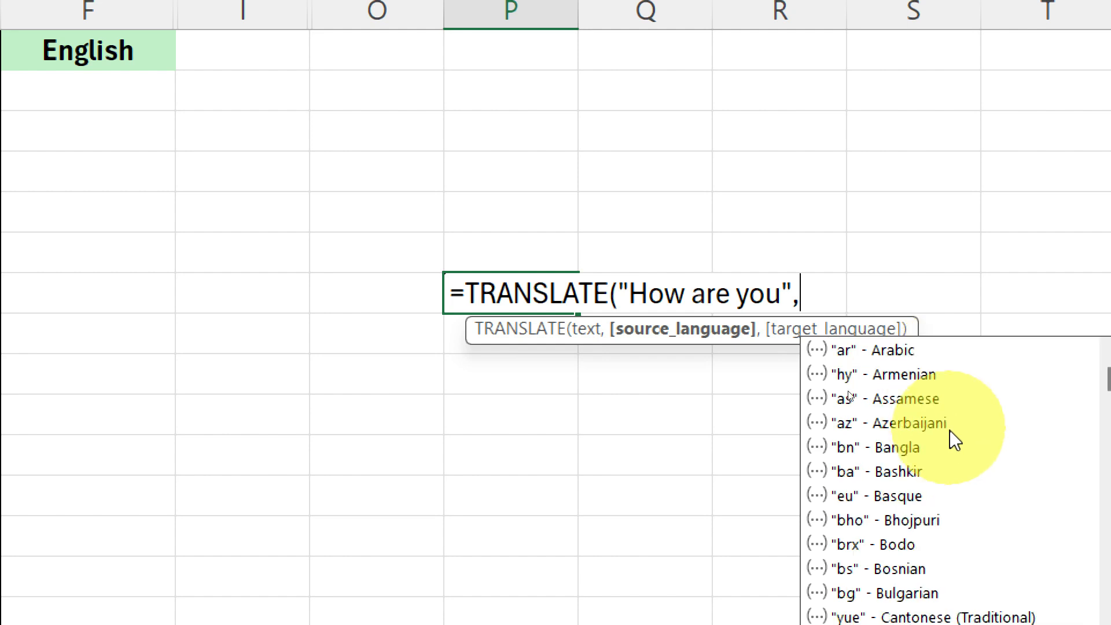
pyautogui.scroll(-3, 950, 446)
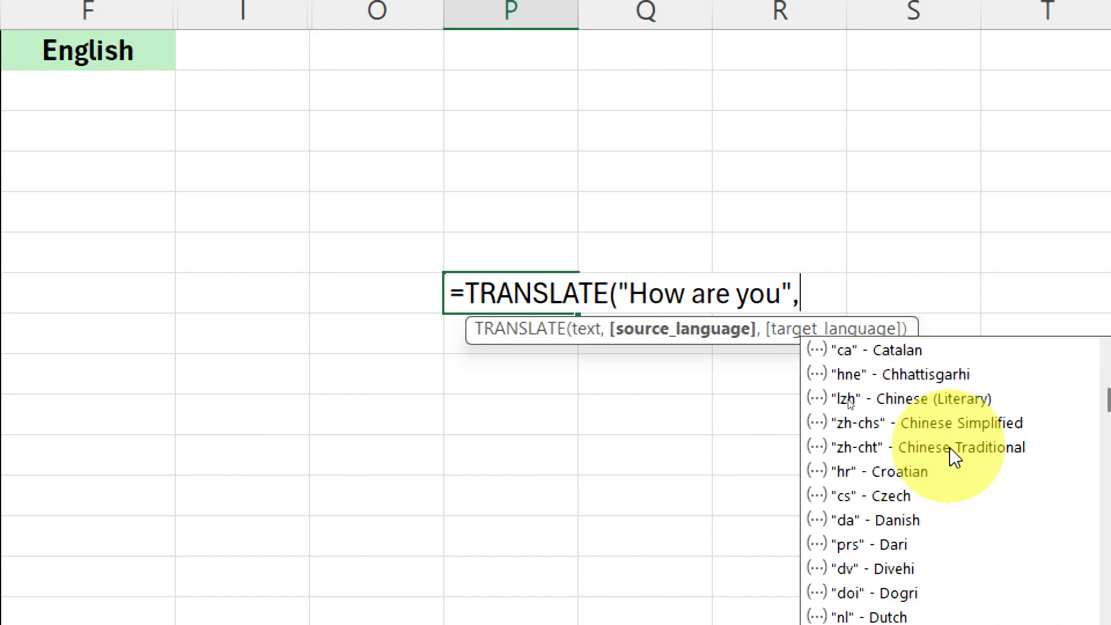
pyautogui.scroll(-2, 950, 447)
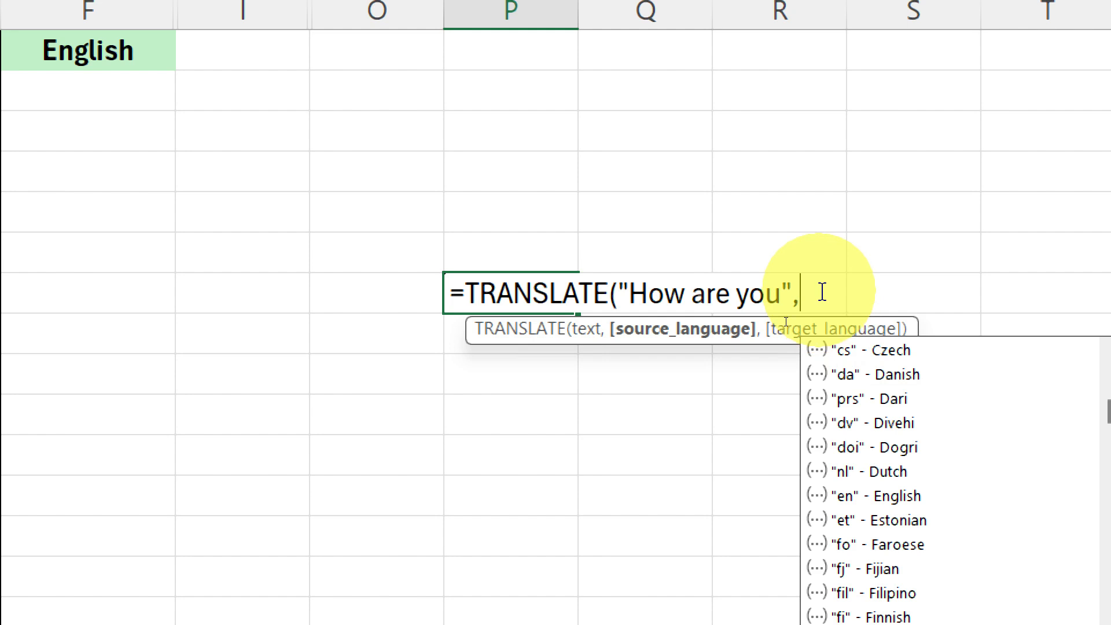
pyautogui.write('"e')
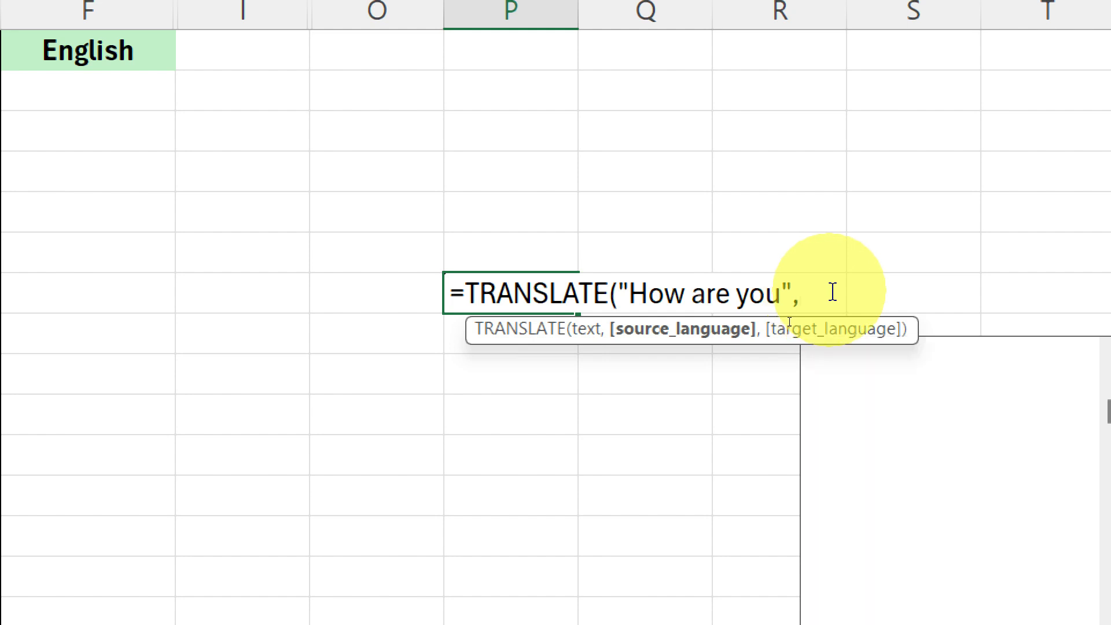
pyautogui.write('n"')
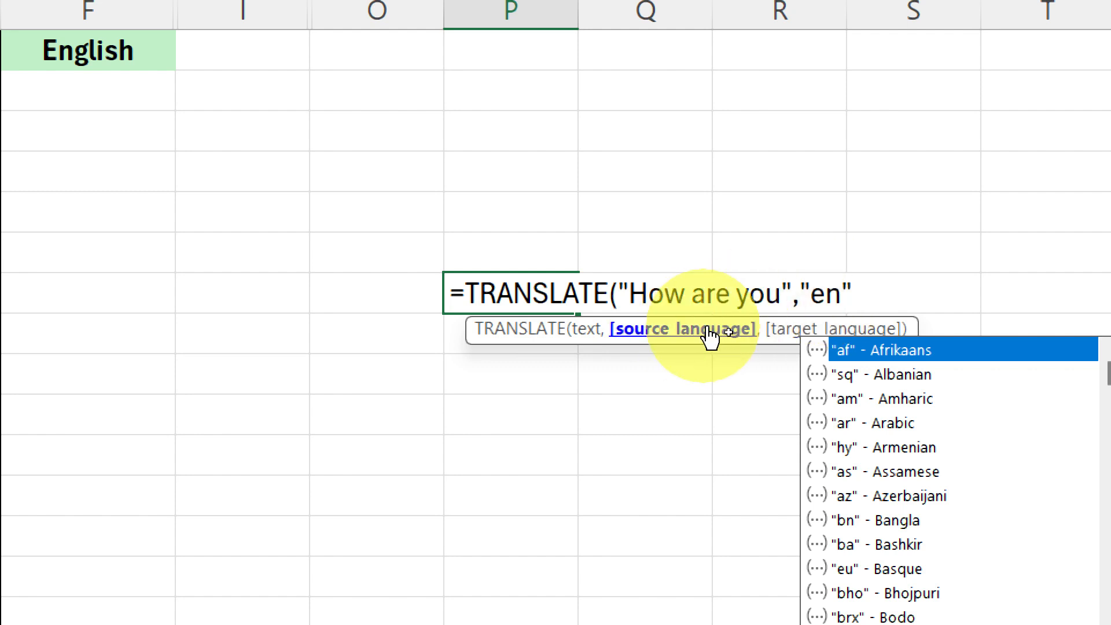
pyautogui.click(775, 320)
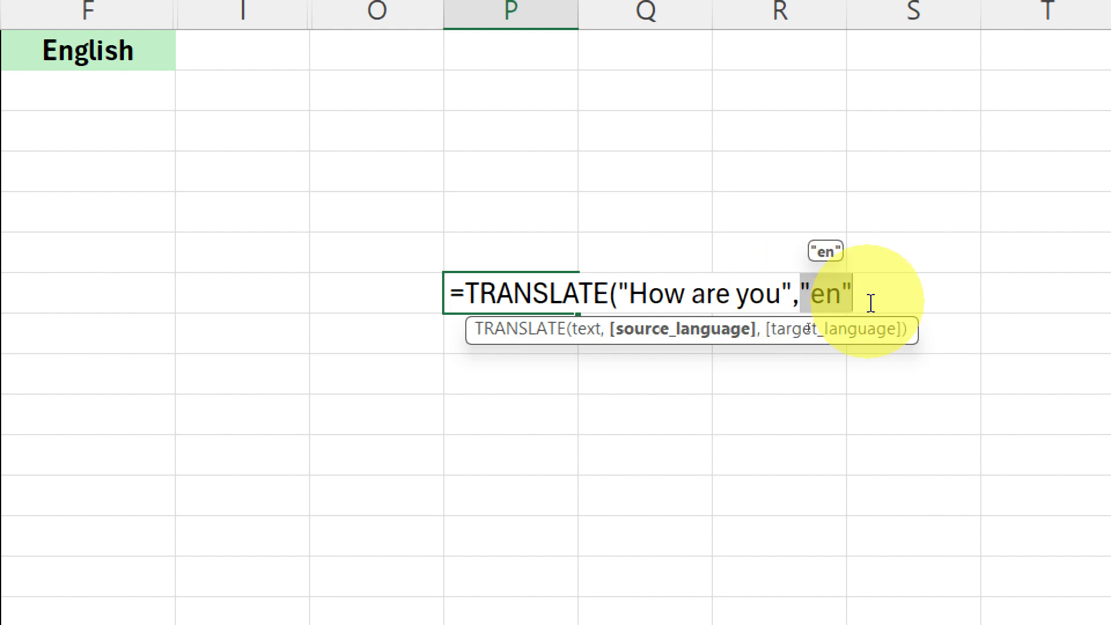
pyautogui.click(867, 297)
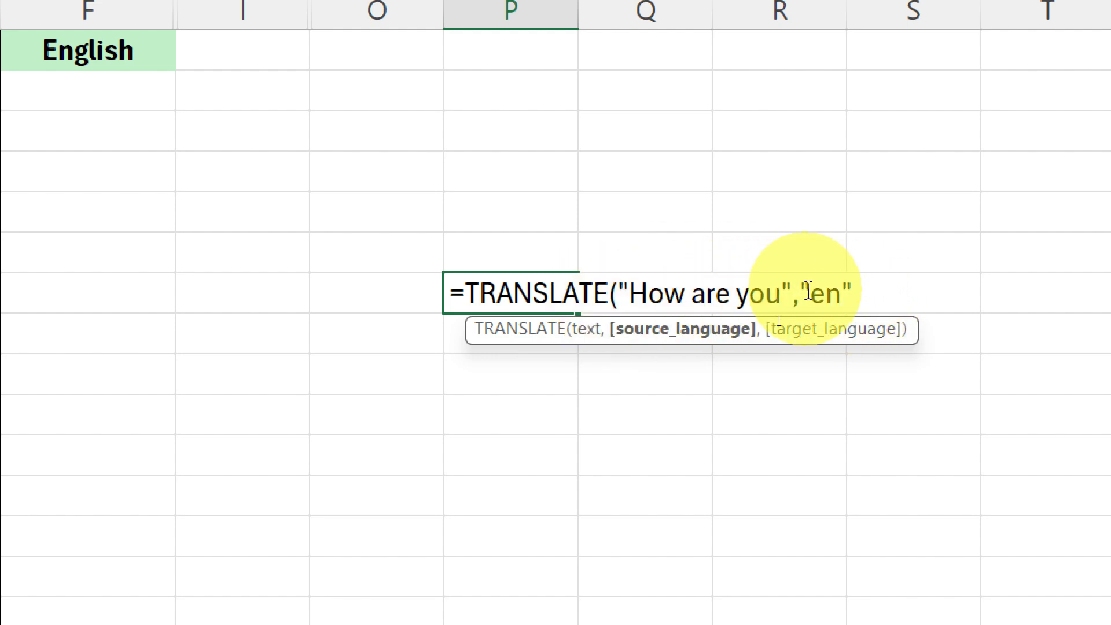
pyautogui.moveTo(805, 291); pyautogui.dragTo(854, 291)
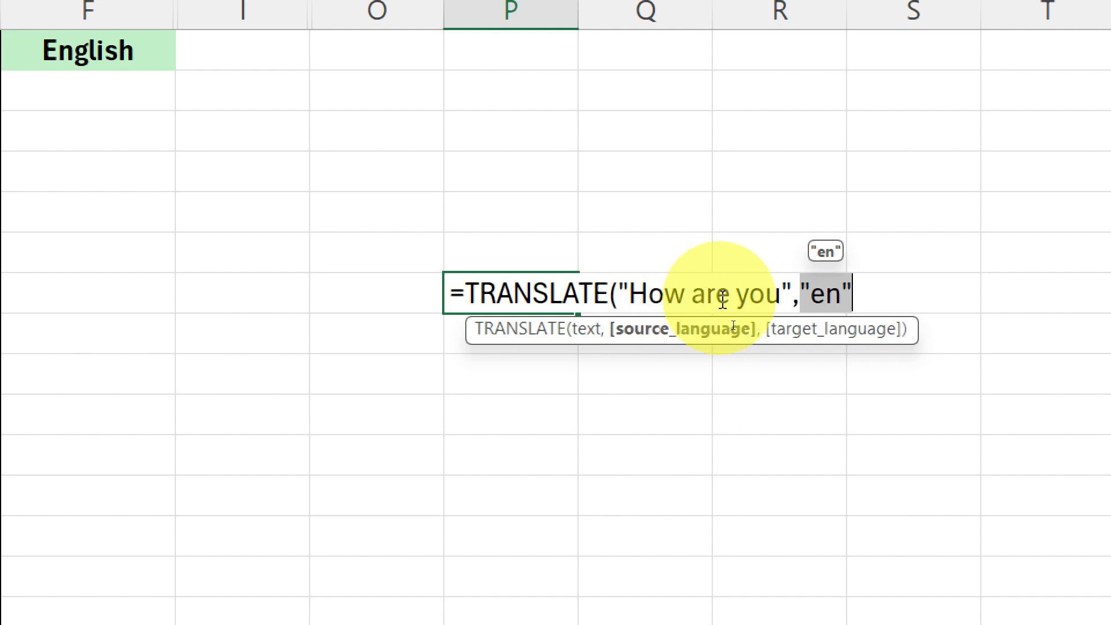
pyautogui.click(814, 323)
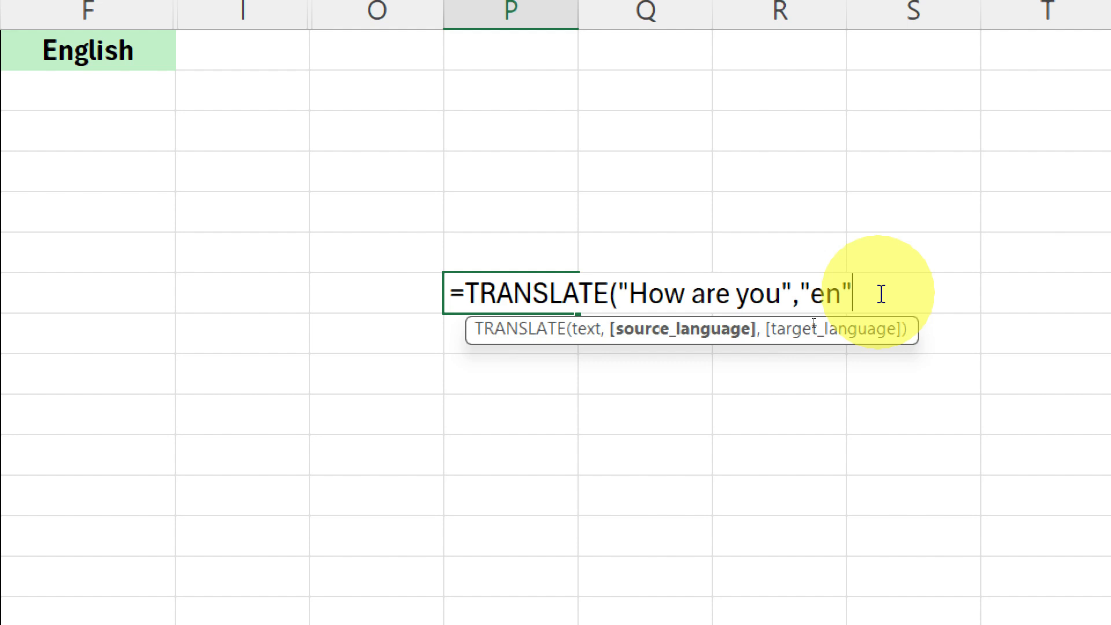
pyautogui.moveTo(800, 287); pyautogui.dragTo(914, 290)
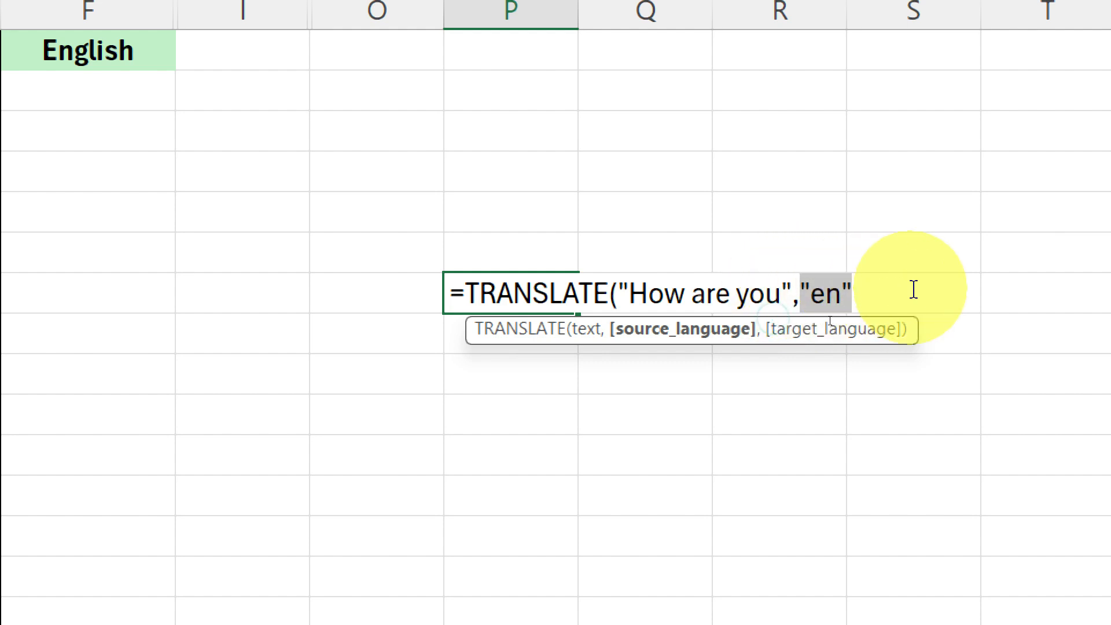
pyautogui.click(881, 292)
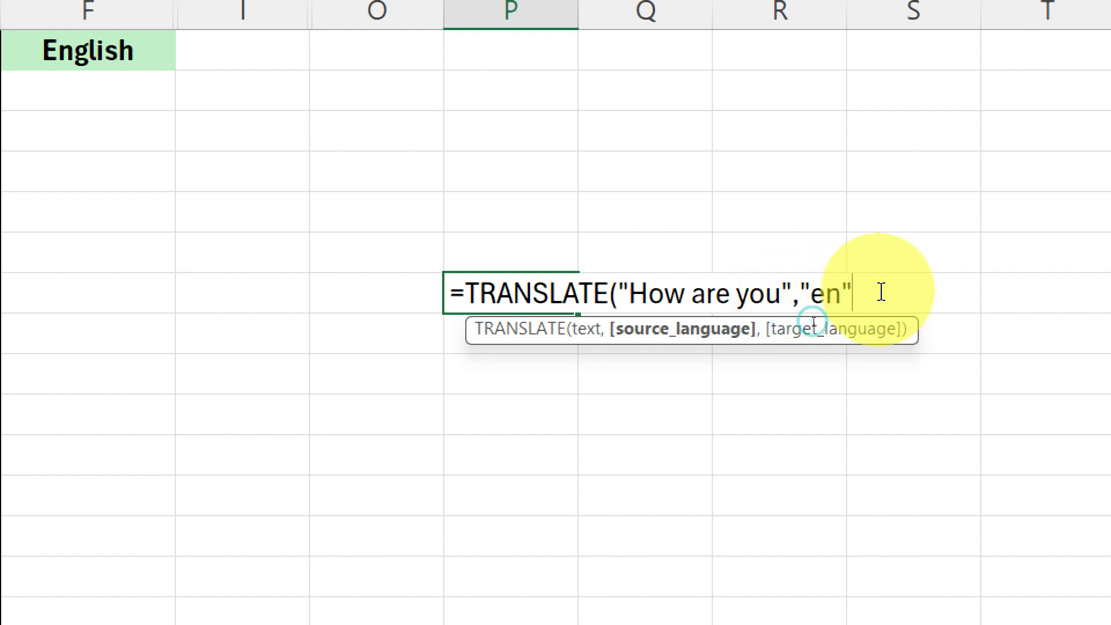
# - Complete the TRANSLATE formula in P7 with "hi" (Hindi) as the target language argument
pyautogui.write(',')
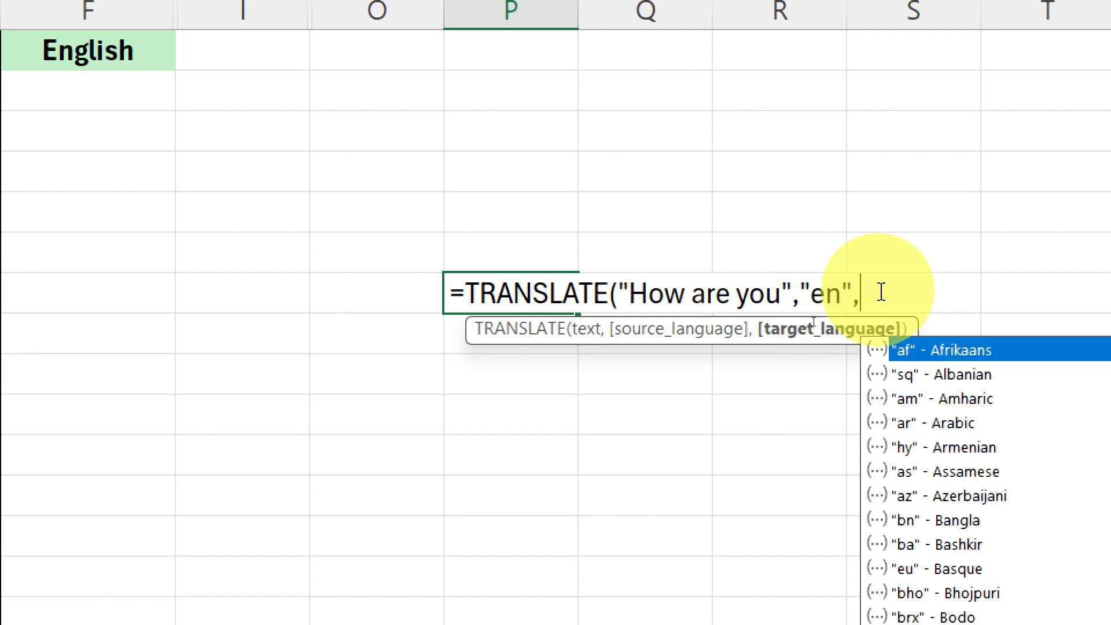
pyautogui.scroll(-5, 983, 428)
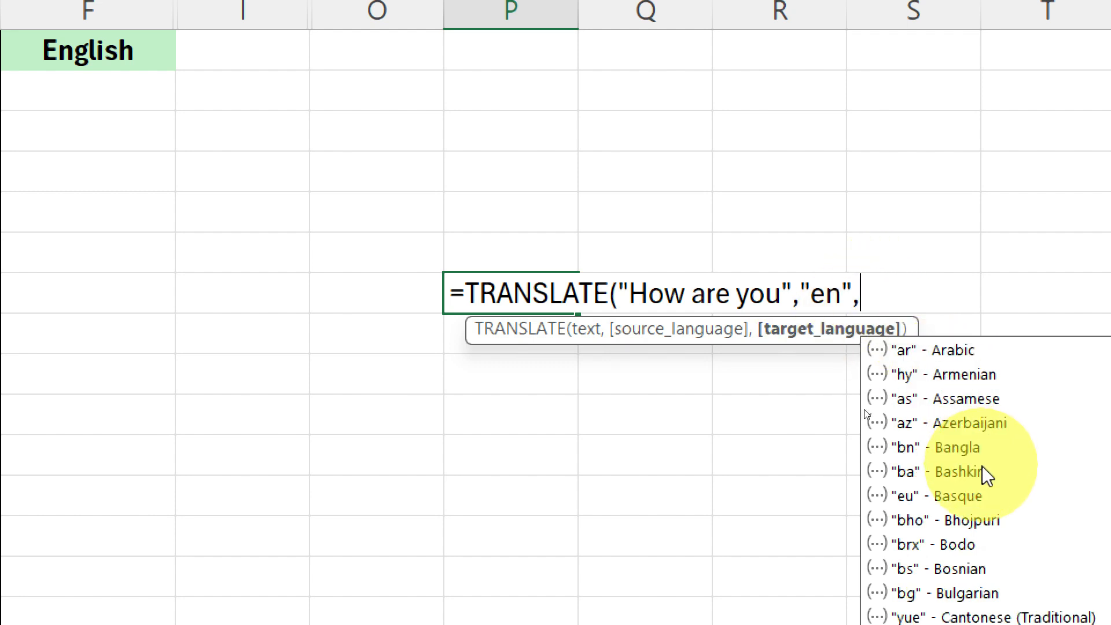
pyautogui.scroll(-1, 986, 500)
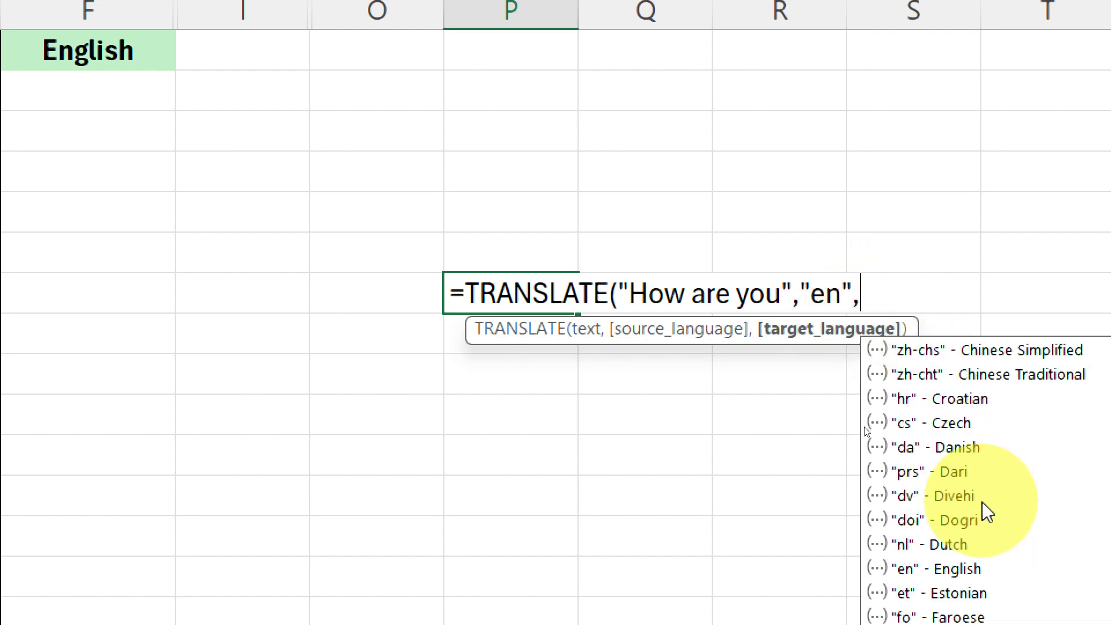
pyautogui.scroll(-4, 984, 503)
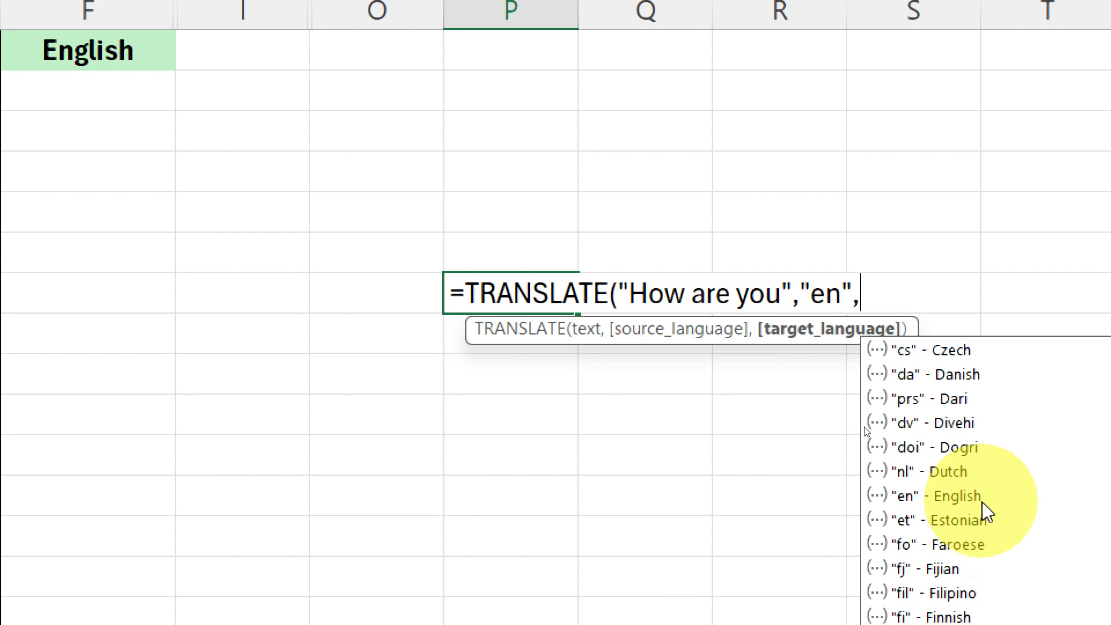
pyautogui.scroll(-1, 983, 503)
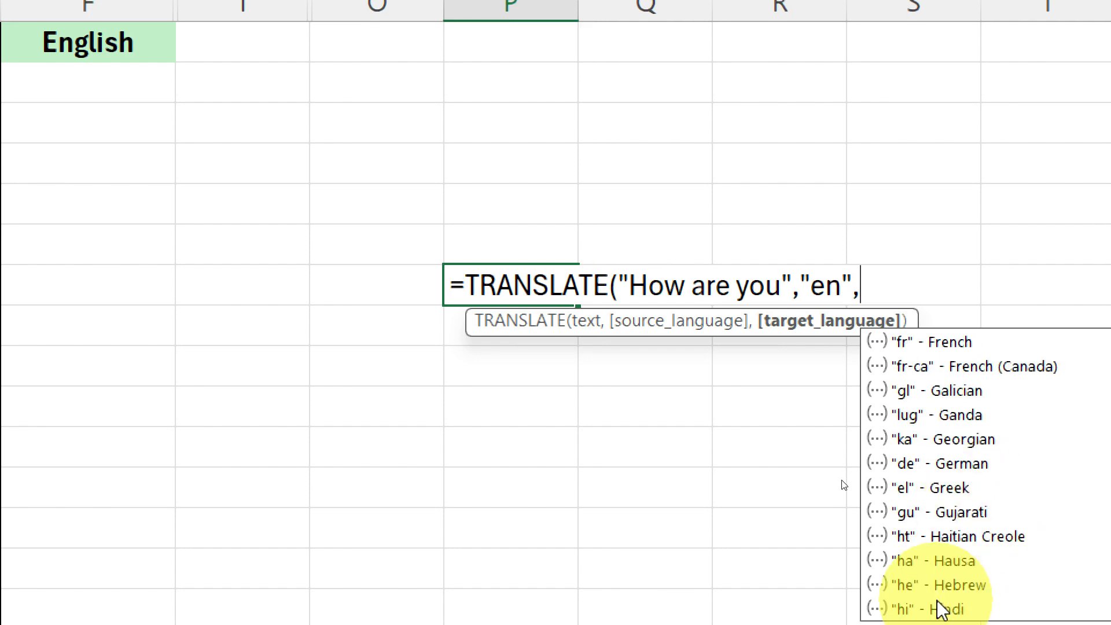
pyautogui.scroll(-1, 944, 523)
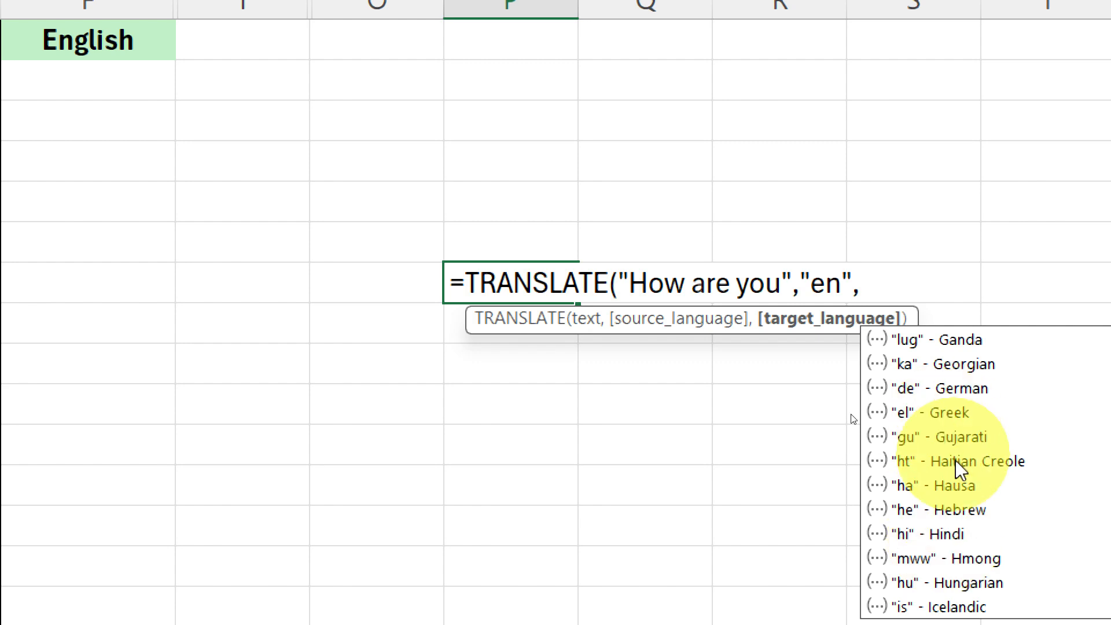
pyautogui.write('hi')
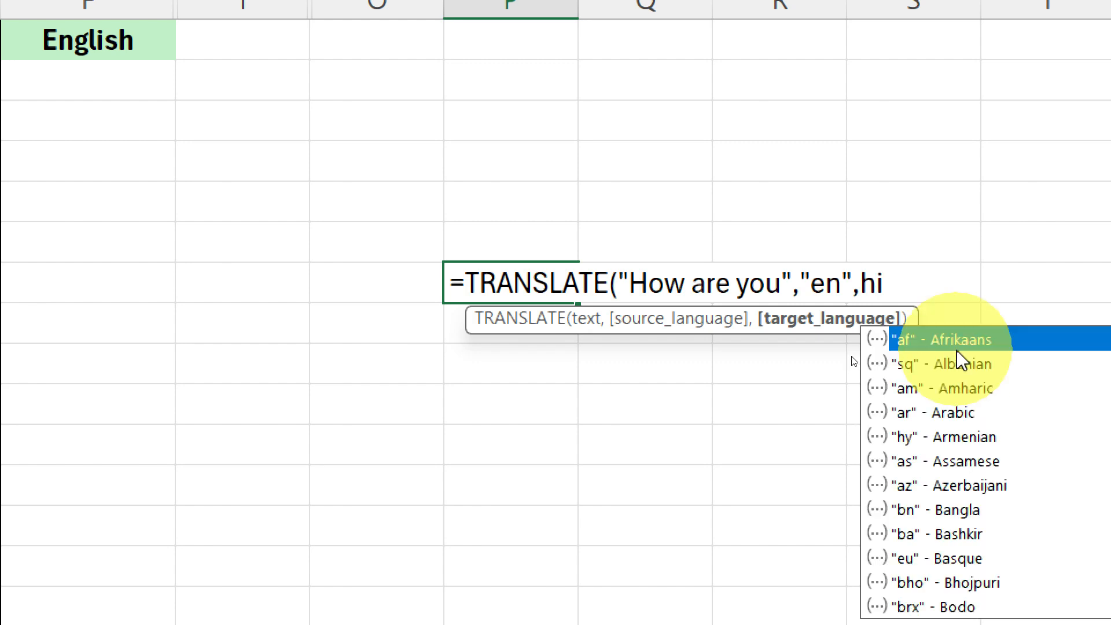
pyautogui.press('BackSpace')
pyautogui.press('BackSpace')
pyautogui.write('"hi")')
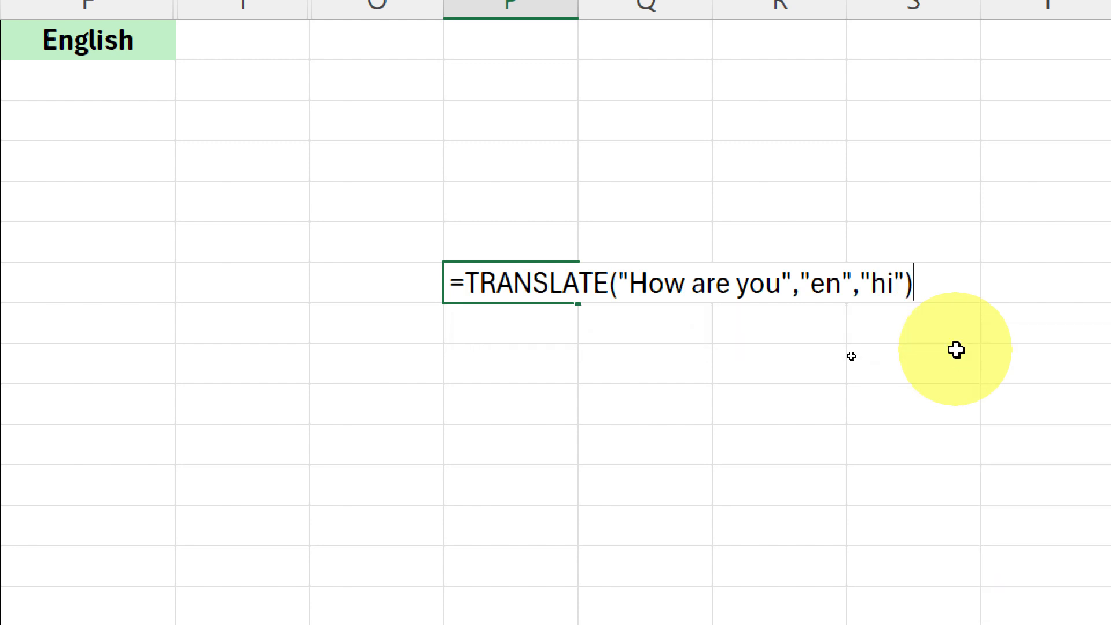
pyautogui.press('Return')
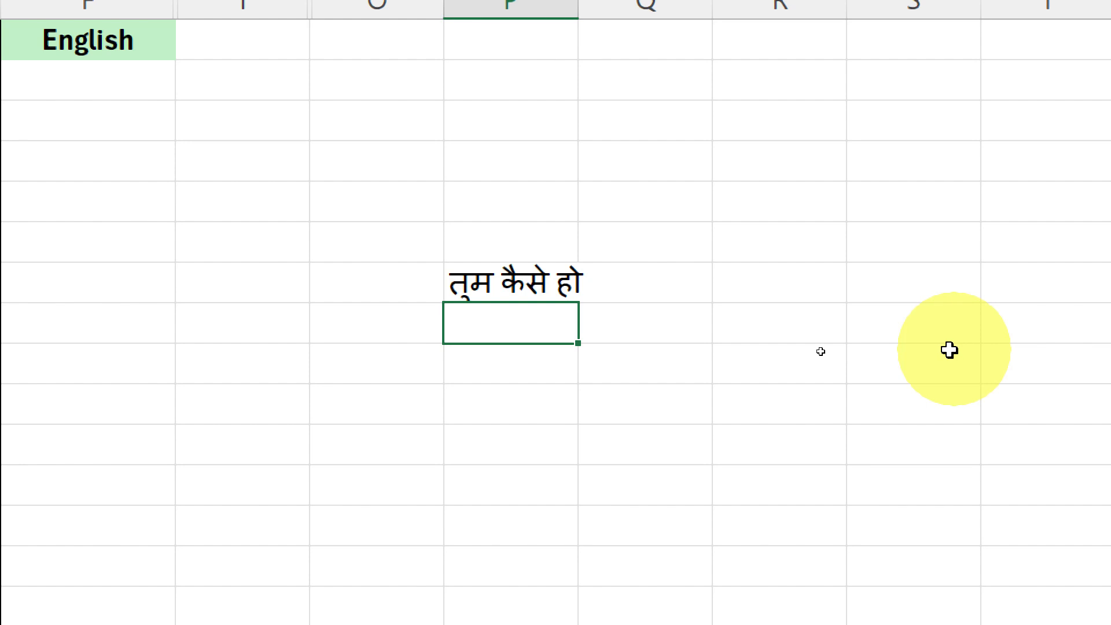
# - Replace the text argument of the TRANSLATE formula in P7 with "English is fuuny"
pyautogui.click(559, 287)
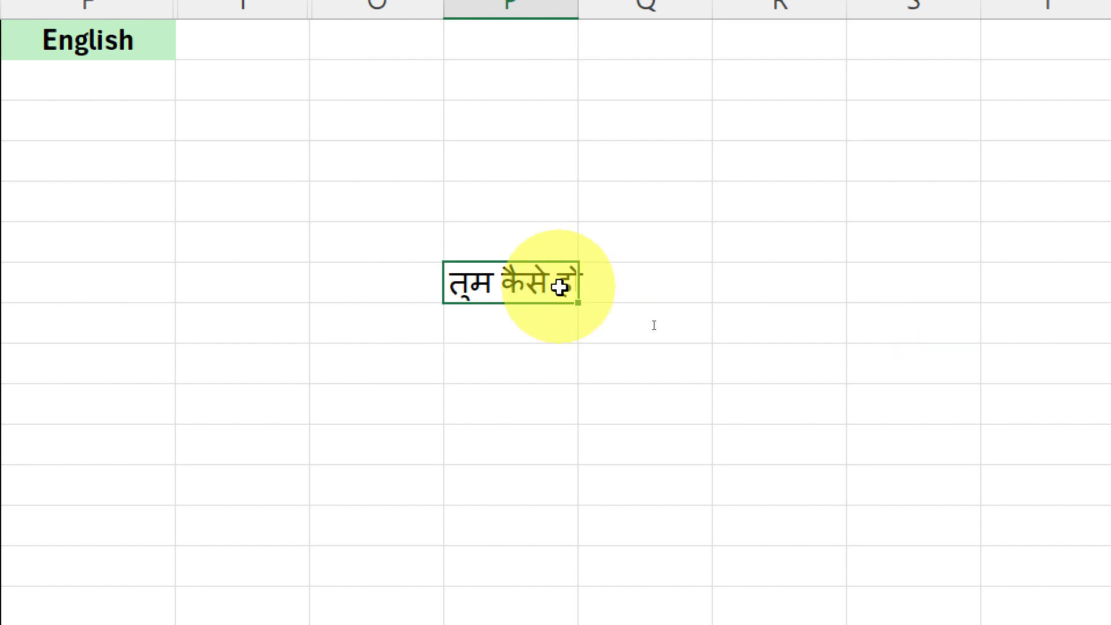
pyautogui.doubleClick(563, 287)
pyautogui.moveTo(785, 284); pyautogui.dragTo(629, 283)
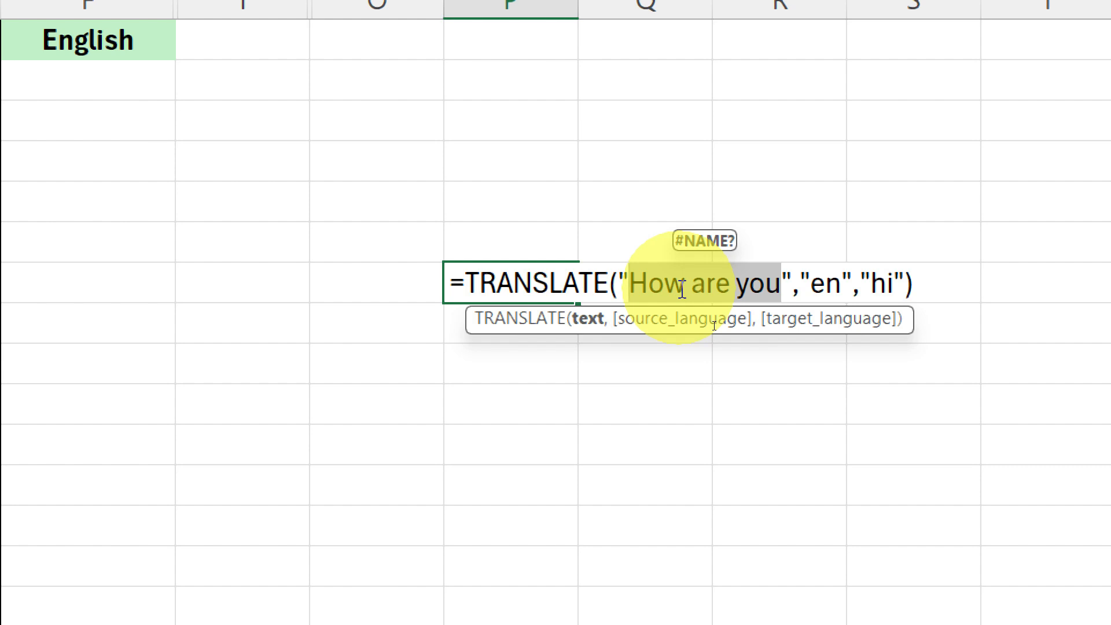
pyautogui.press('BackSpace')
pyautogui.write('English is f')
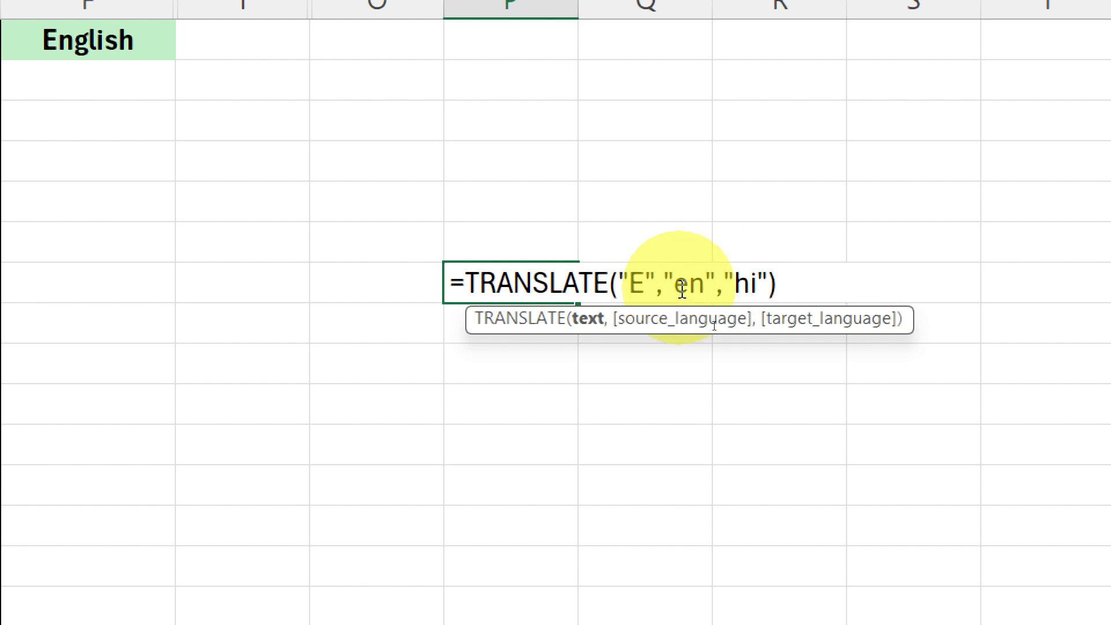
pyautogui.write('uuny')
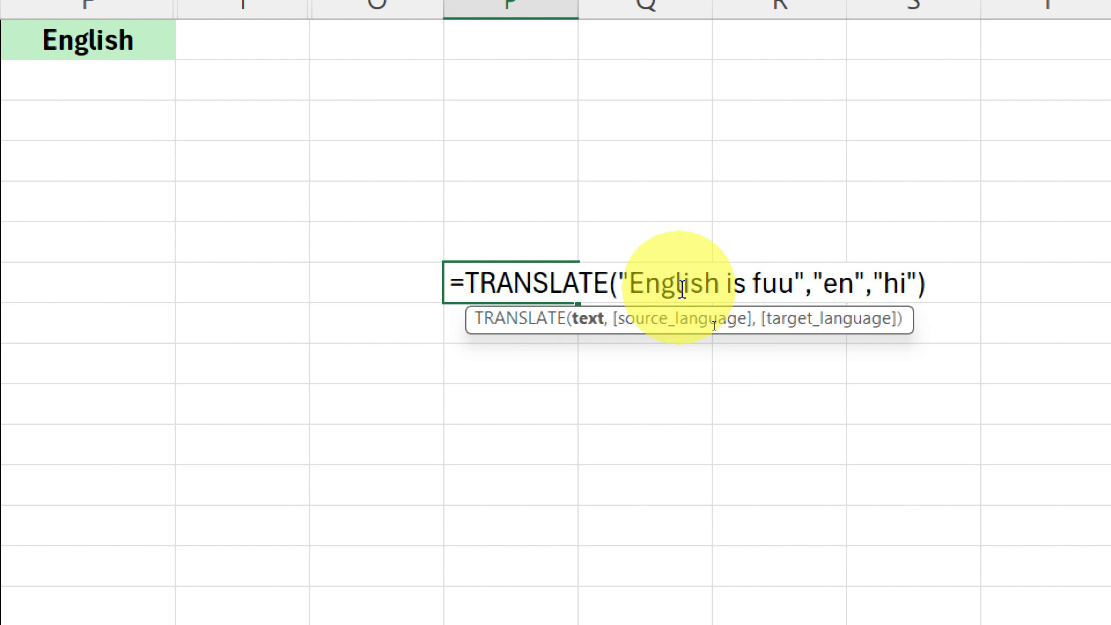
pyautogui.press('Return')
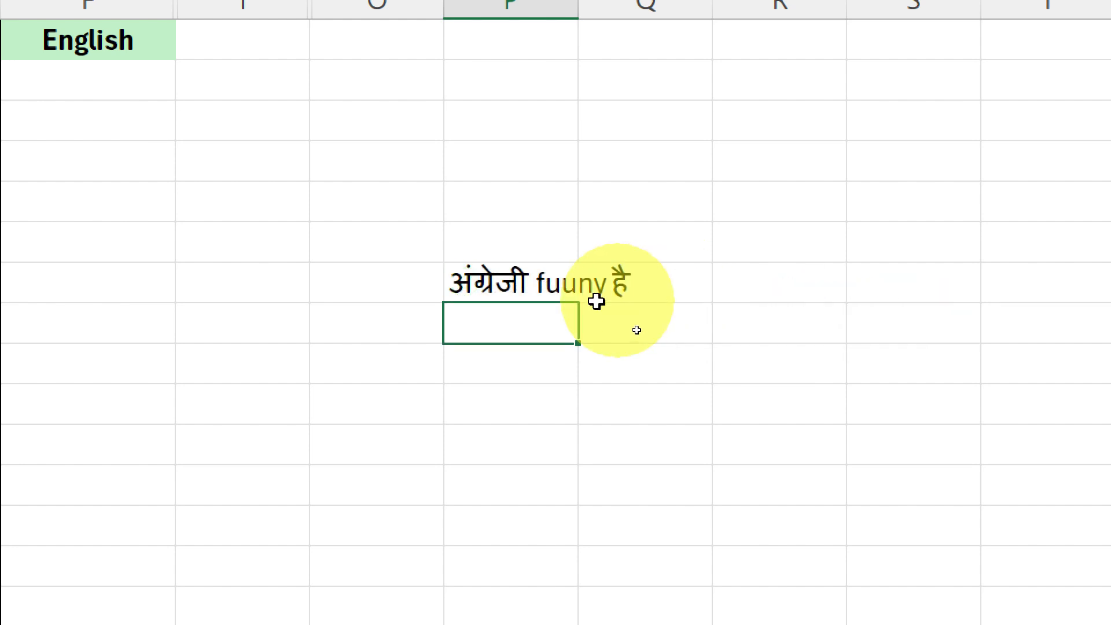
# - Correct the misspelled word in the P7 formula's text argument so it reads "English is funny"
pyautogui.click(489, 284)
pyautogui.doubleClick(489, 282)
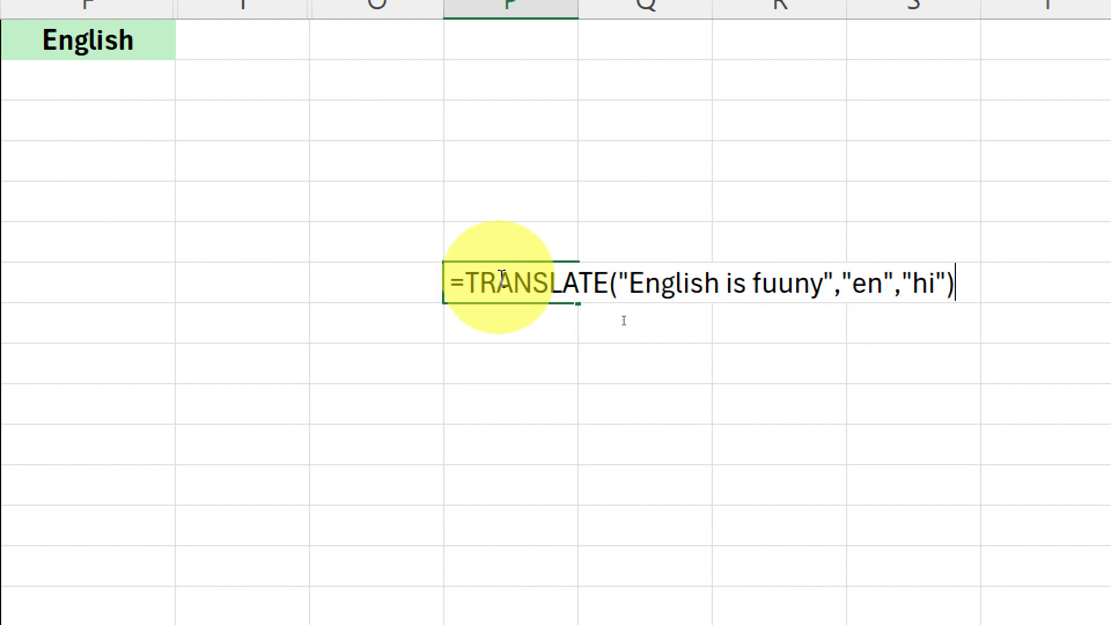
pyautogui.click(795, 284)
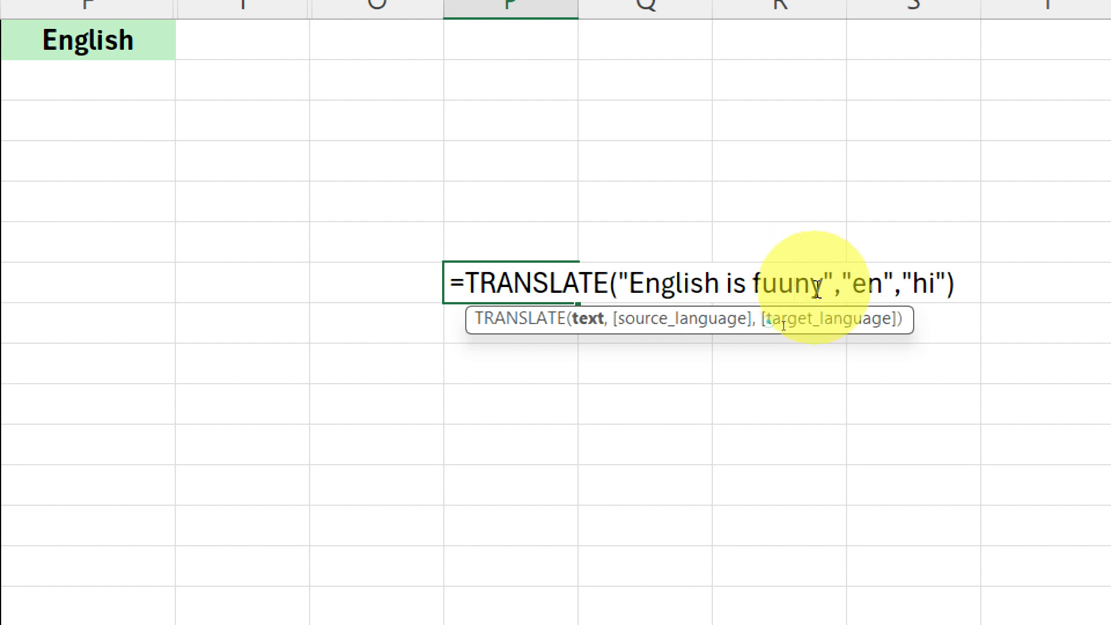
pyautogui.press('BackSpace')
pyautogui.write('n')
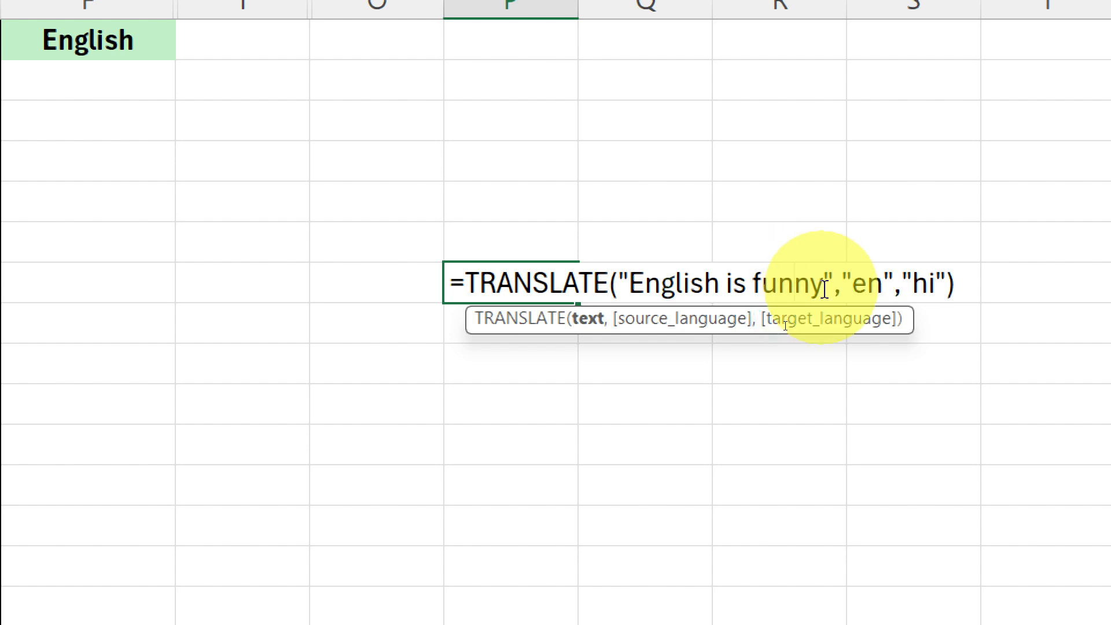
pyautogui.press('Return')
# - Examine the complete TRANSLATE formula in P7 and leave editing without changes
pyautogui.doubleClick(538, 281)
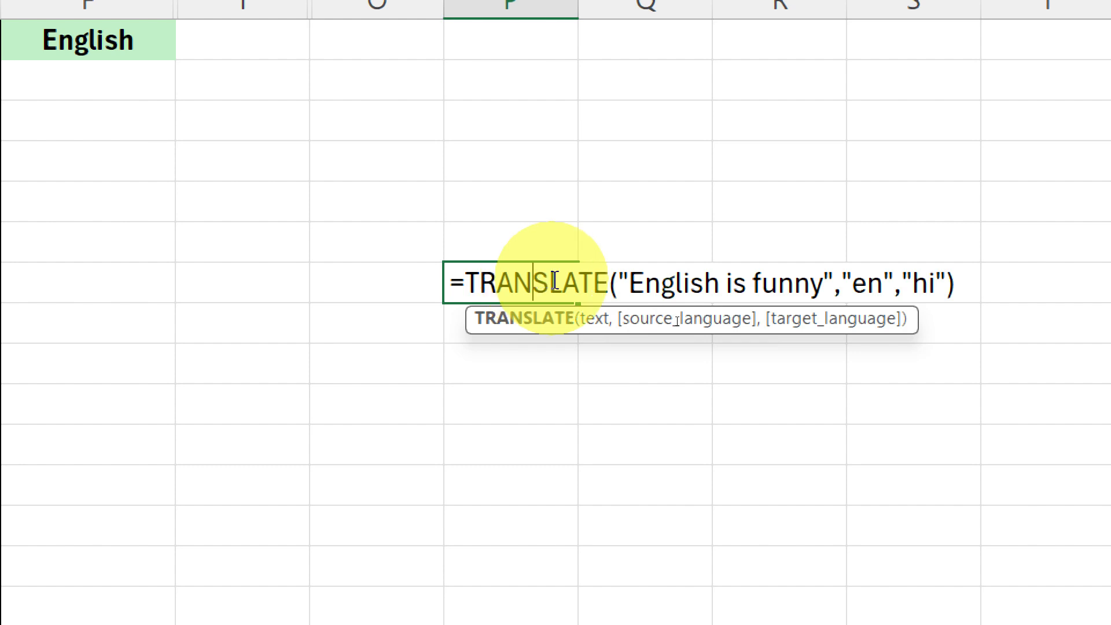
pyautogui.moveTo(644, 283); pyautogui.dragTo(405, 277)
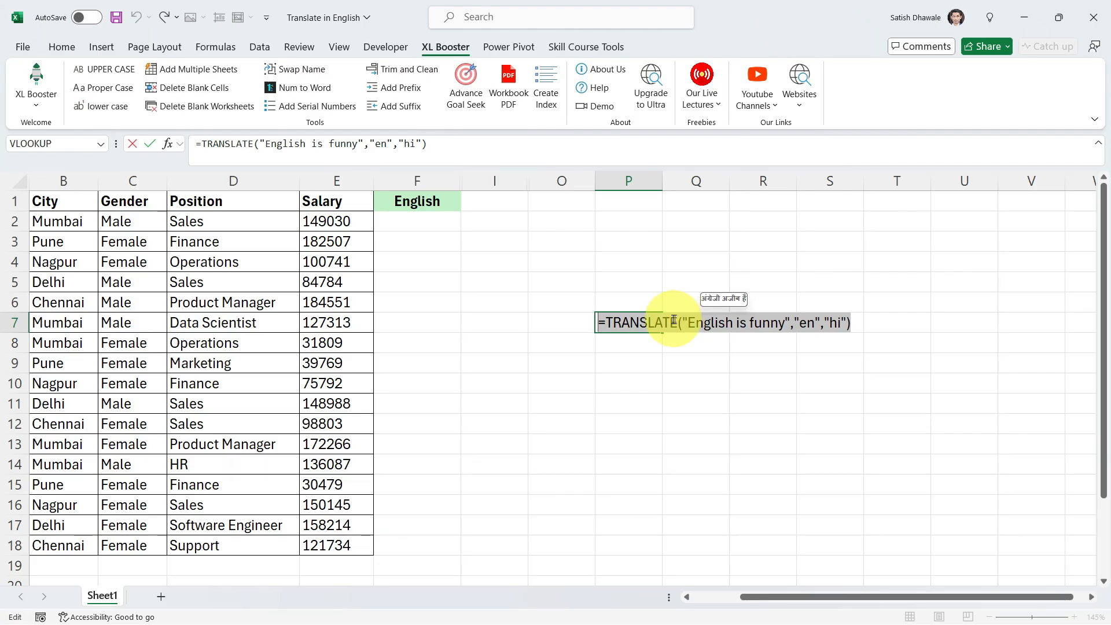
pyautogui.press('Escape')
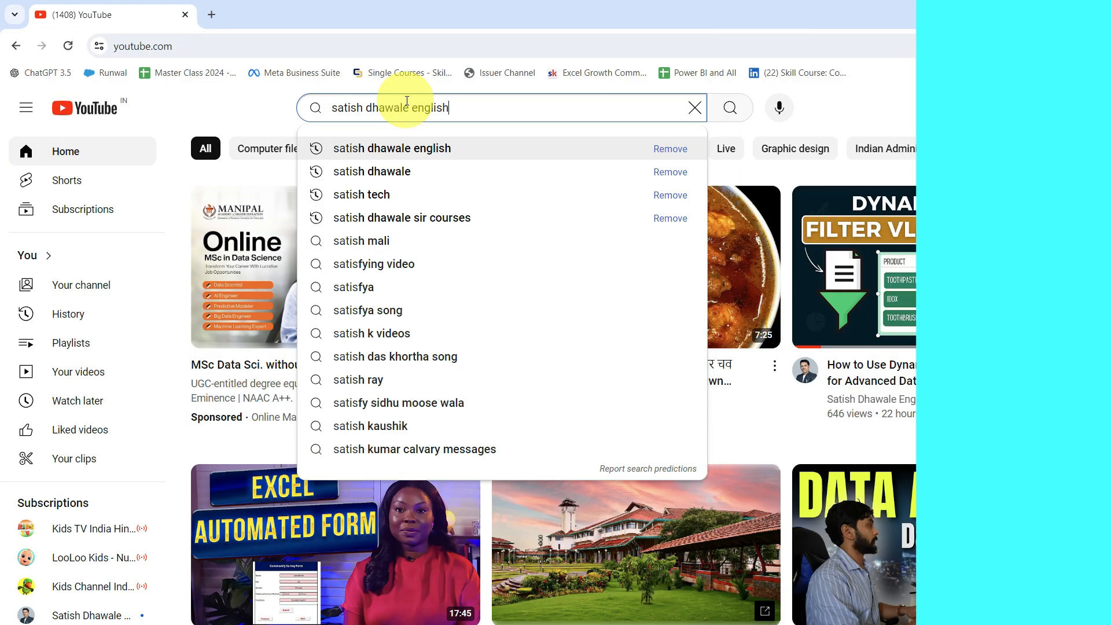
# - Switch to YouTube in the browser and look through the channel search results
pyautogui.press('Return')
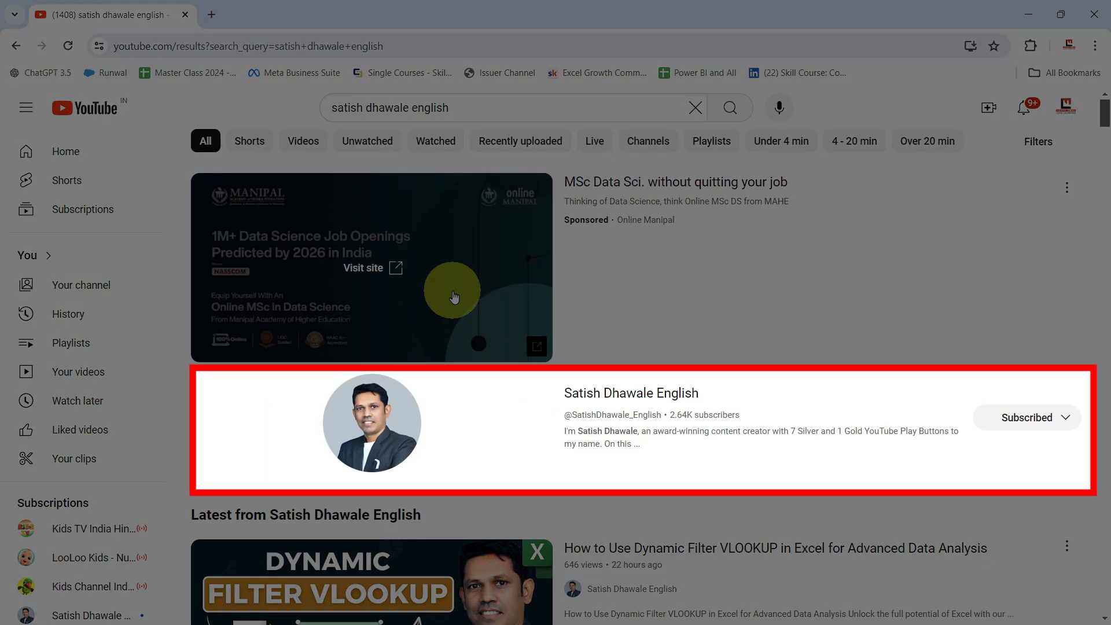
pyautogui.scroll(-1, 455, 297)
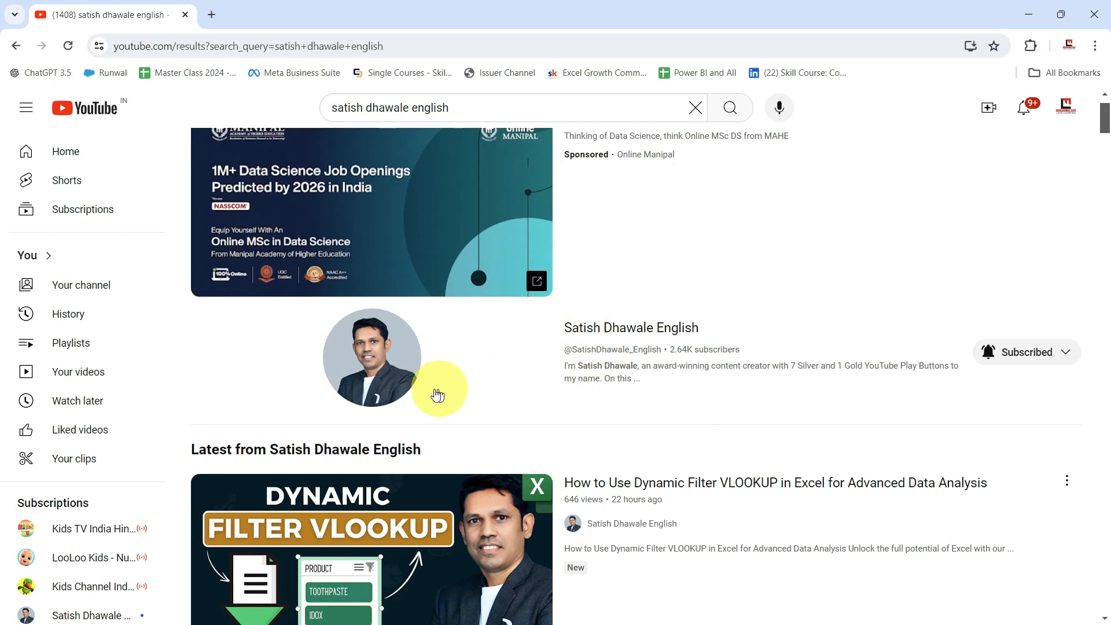
pyautogui.scroll(-1, 434, 393)
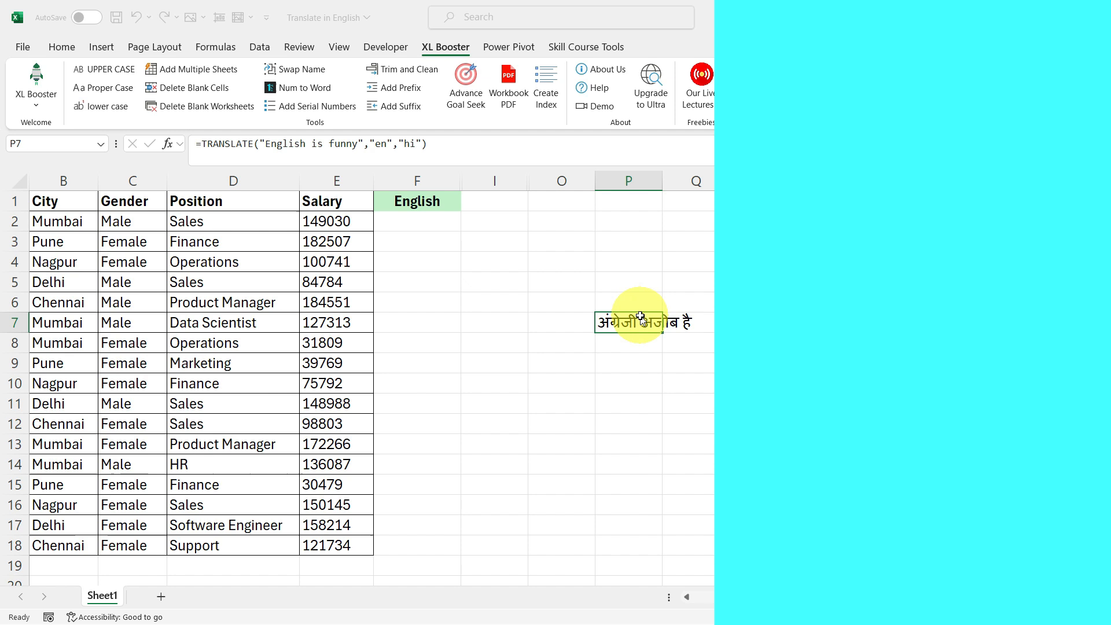
# - Switch back to the Excel workbook, review the TRANSLATE formula in P7 and clear the cell
pyautogui.click(641, 320)
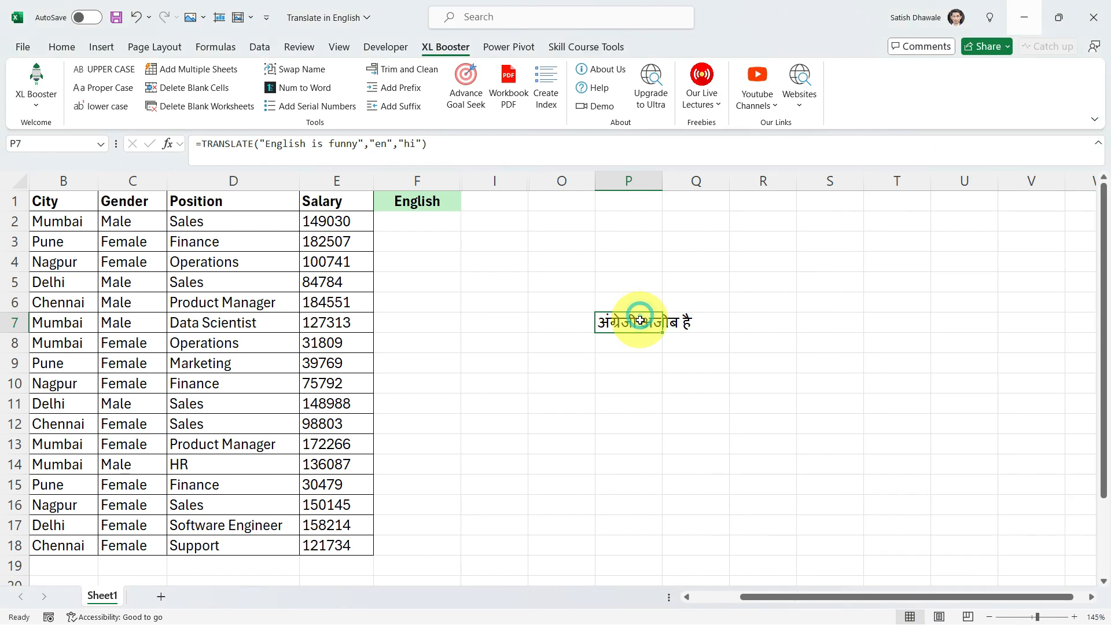
pyautogui.doubleClick(646, 322)
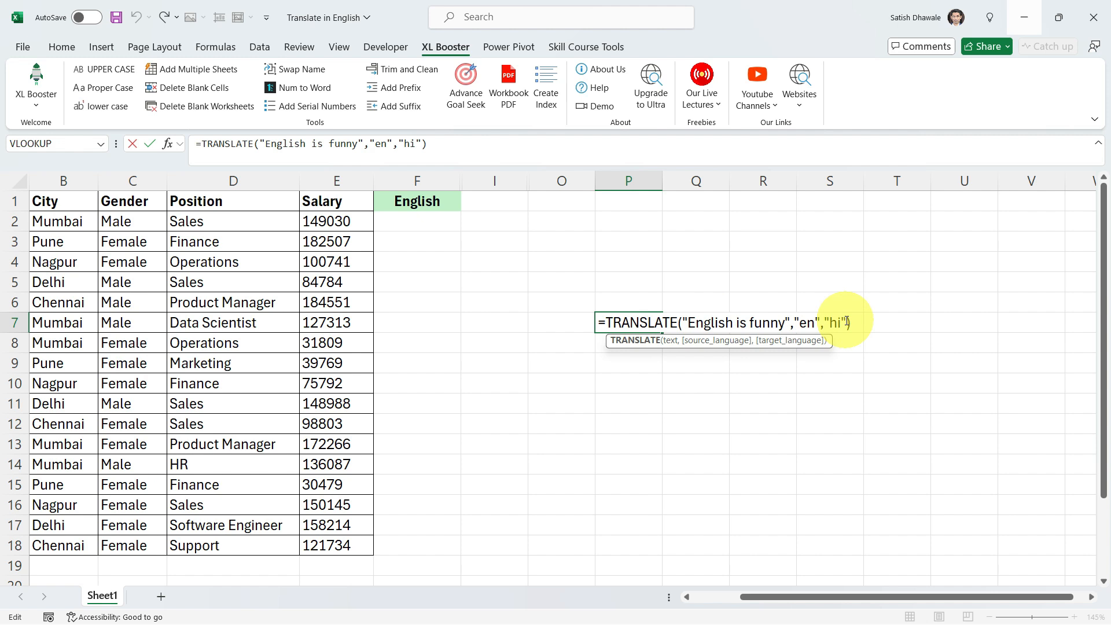
pyautogui.hotkey('ctrl', 'Return')
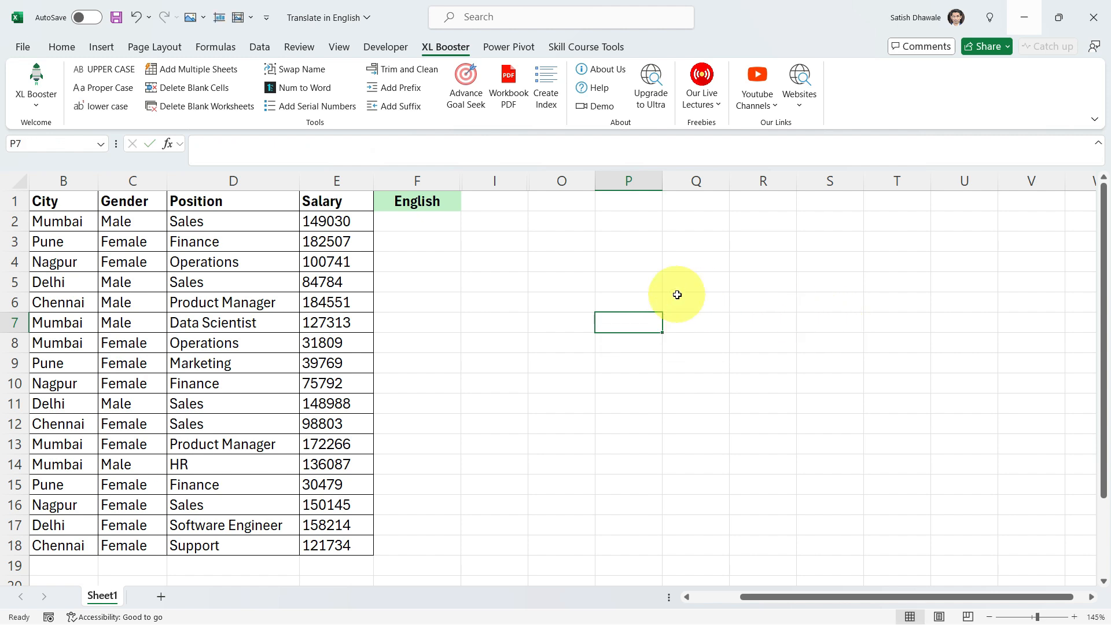
# - Examine the table in A1:E18 and the TRANSLATE formula in A2, including its XLOOKUP target language argument
pyautogui.moveTo(320, 200); pyautogui.dragTo(14, 524)
pyautogui.scroll(1, 147, 452)
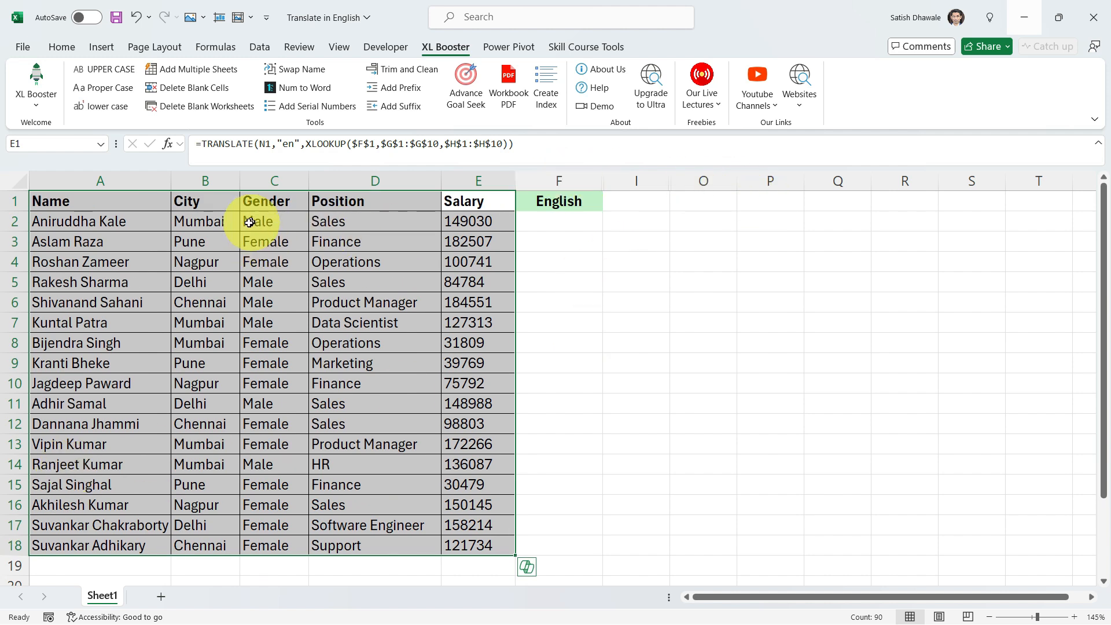
pyautogui.click(112, 221)
pyautogui.doubleClick(107, 220)
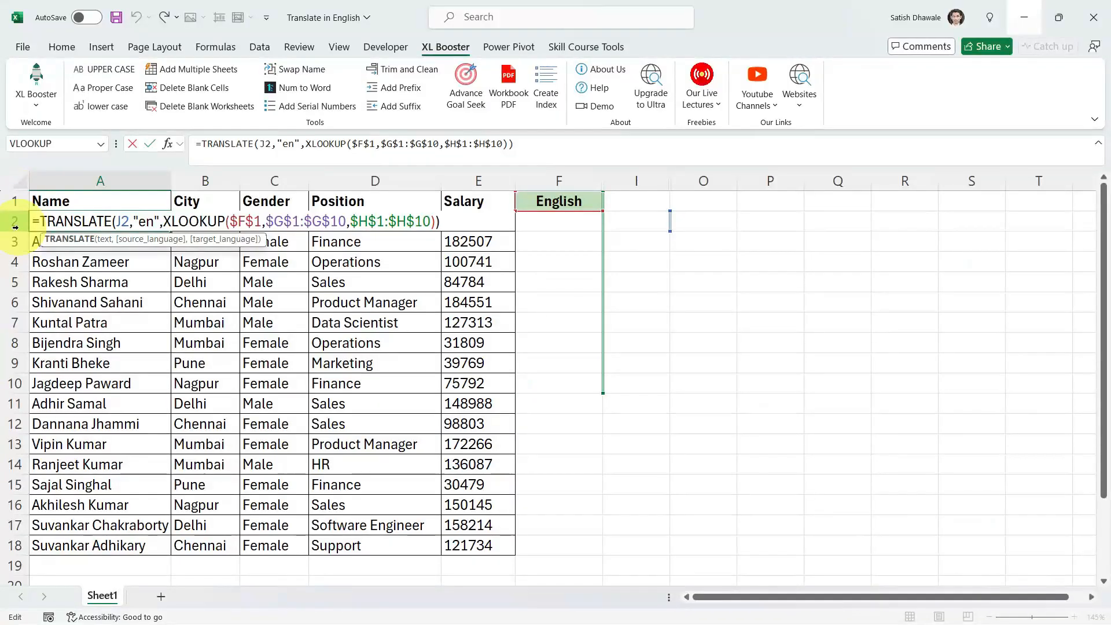
pyautogui.moveTo(160, 221); pyautogui.dragTo(481, 220)
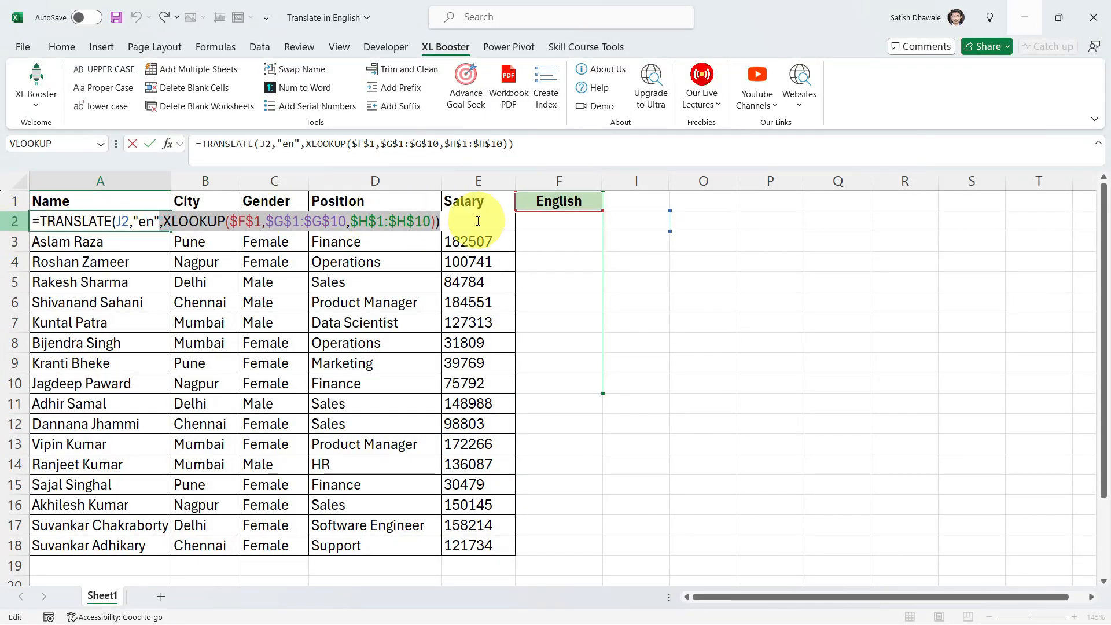
pyautogui.press('Escape')
# - Unhide the hidden columns between F and O
pyautogui.moveTo(722, 180); pyautogui.dragTo(585, 177)
pyautogui.rightClick(585, 179)
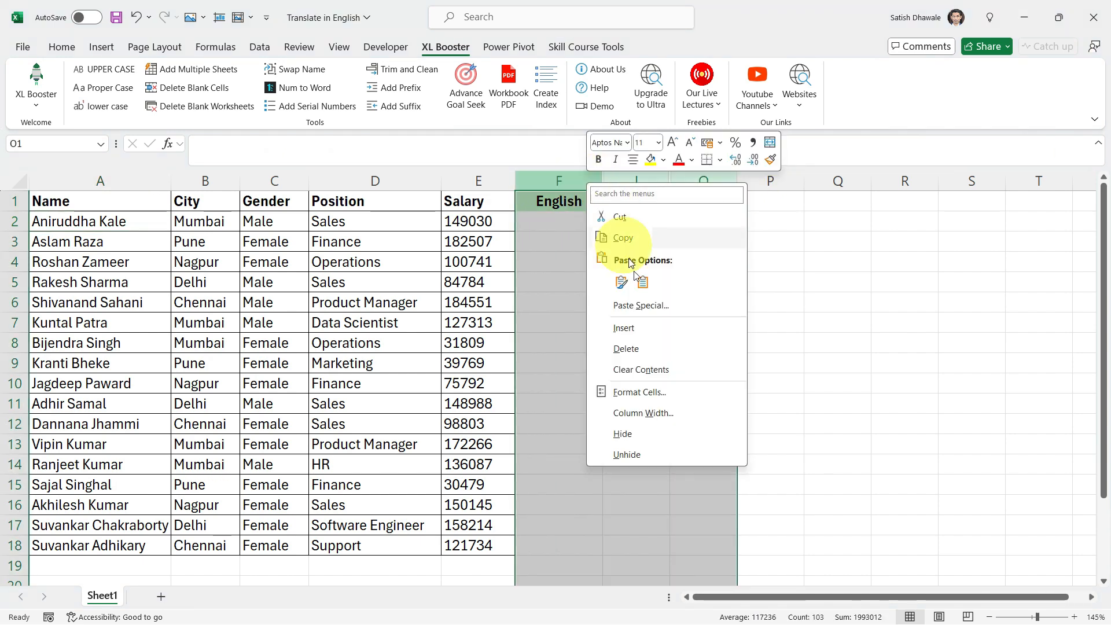
pyautogui.click(661, 453)
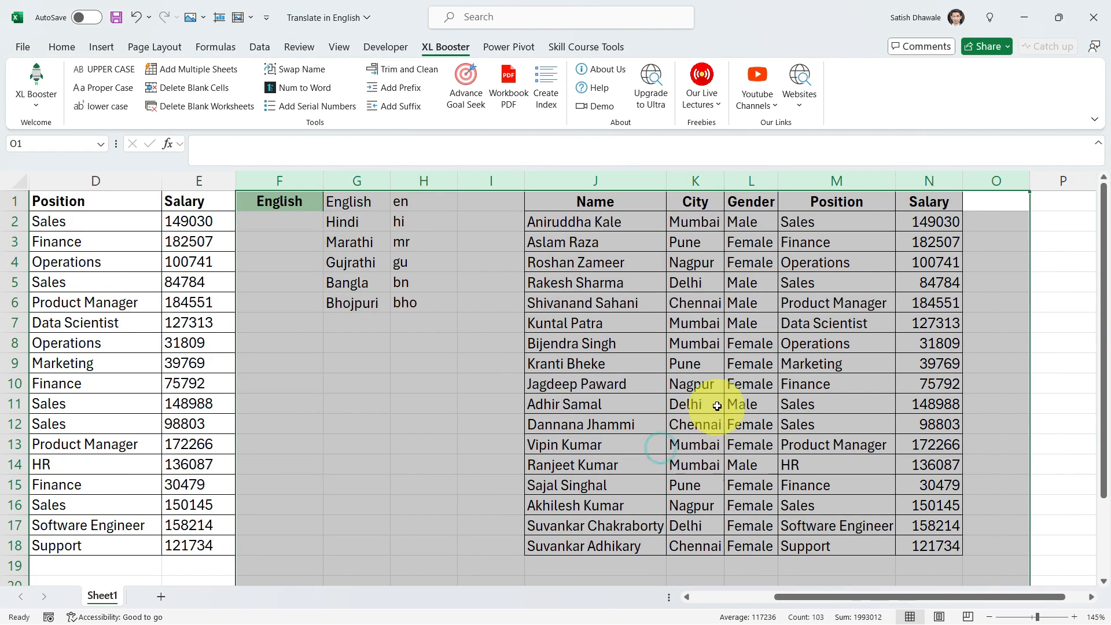
# - Examine the source table in J1:N18 and the formula in D6 that refers to it
pyautogui.click(717, 406)
pyautogui.moveTo(625, 202); pyautogui.dragTo(923, 547)
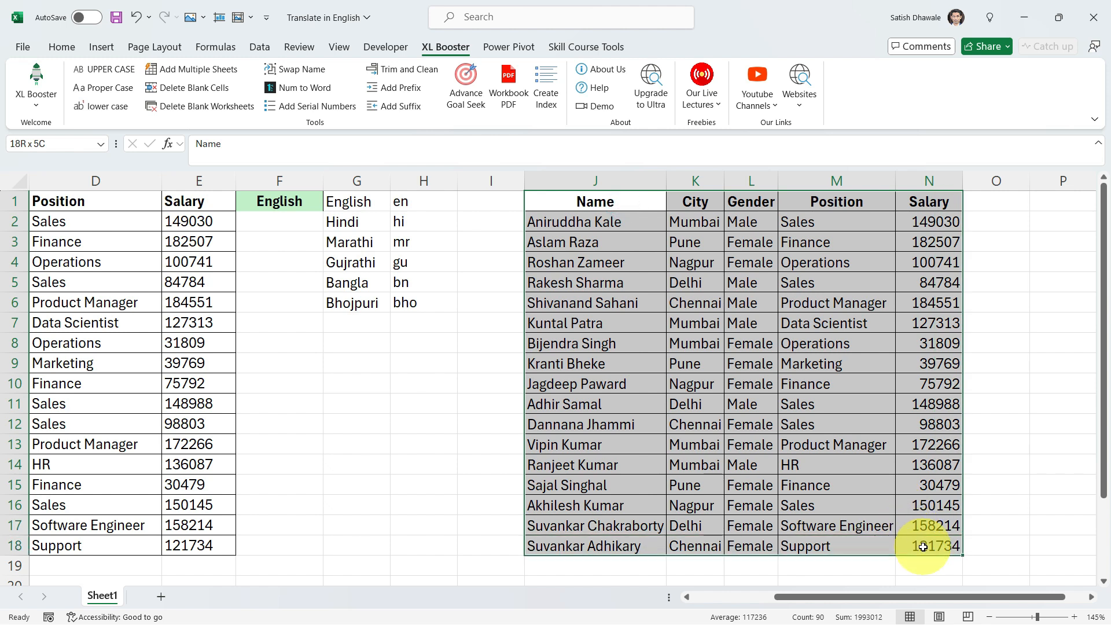
pyautogui.click(123, 303)
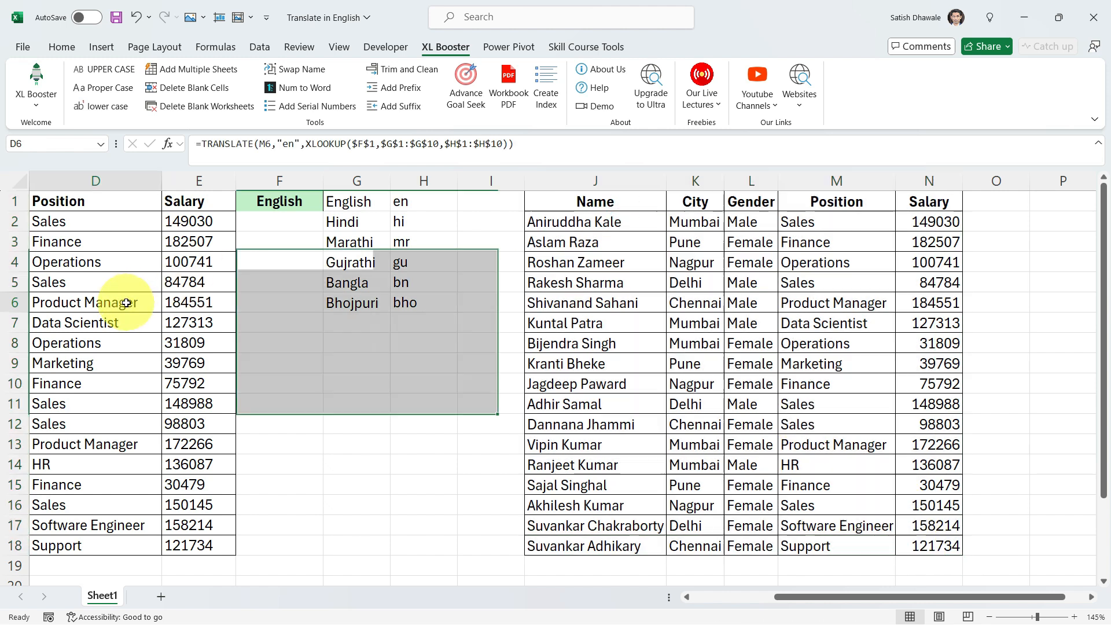
# - Copy the language and code list G1:H6 to a new sheet starting at I1, and widen column I to fit
pyautogui.moveTo(353, 198); pyautogui.dragTo(406, 307)
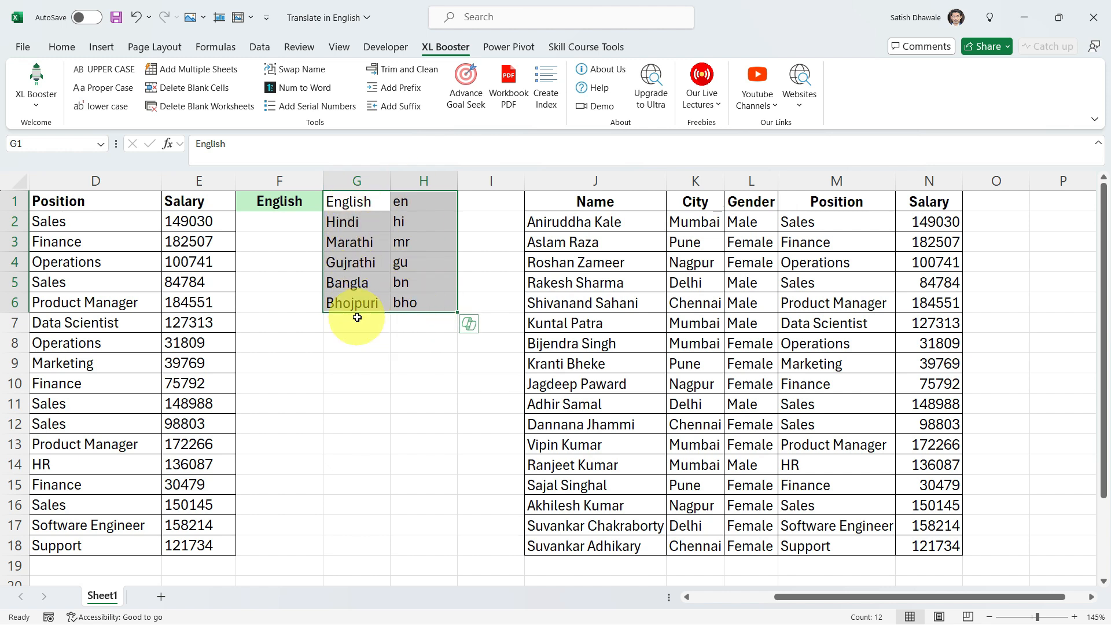
pyautogui.hotkey('ctrl', 'c')
pyautogui.click(161, 596)
pyautogui.keyDown('ctrl'); pyautogui.scroll(5, 457, 210); pyautogui.keyUp('ctrl')
pyautogui.click(626, 207)
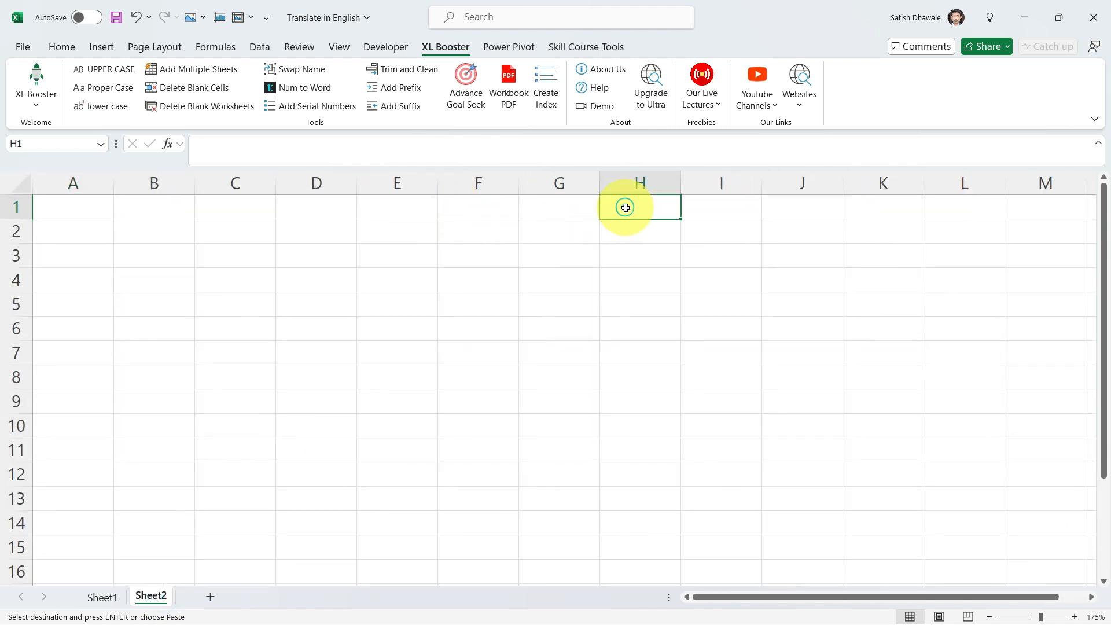
pyautogui.click(728, 208)
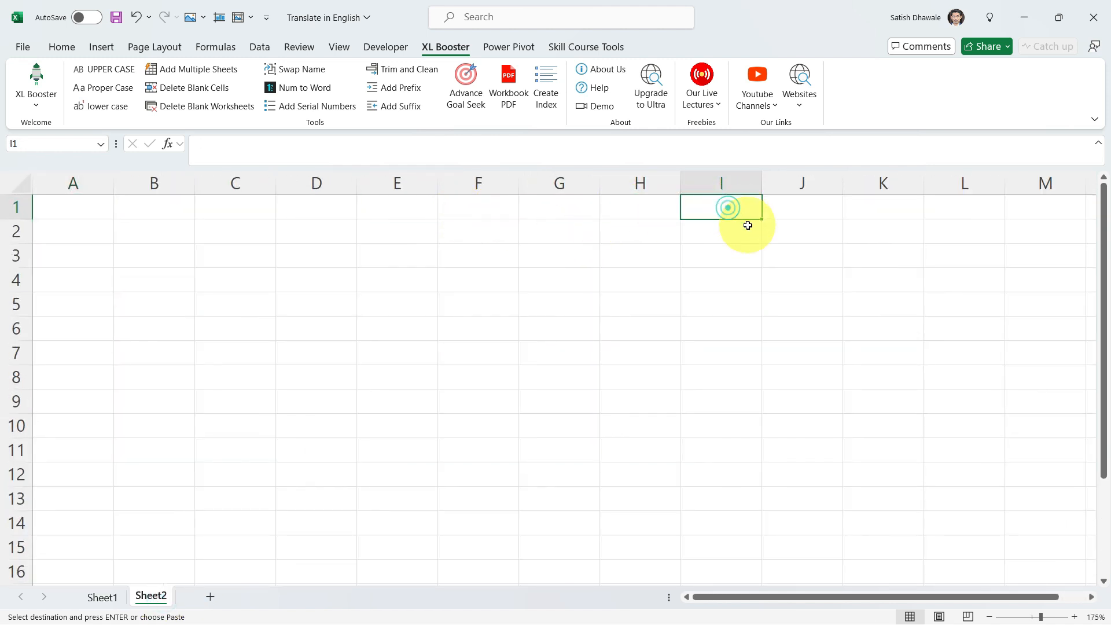
pyautogui.hotkey('ctrl', 'v')
pyautogui.moveTo(762, 183); pyautogui.dragTo(784, 316)
pyautogui.moveTo(724, 207); pyautogui.dragTo(721, 476)
pyautogui.moveTo(799, 348); pyautogui.dragTo(799, 513)
pyautogui.moveTo(732, 353); pyautogui.dragTo(729, 504)
pyautogui.moveTo(713, 209); pyautogui.dragTo(736, 500)
pyautogui.moveTo(808, 342); pyautogui.dragTo(799, 515)
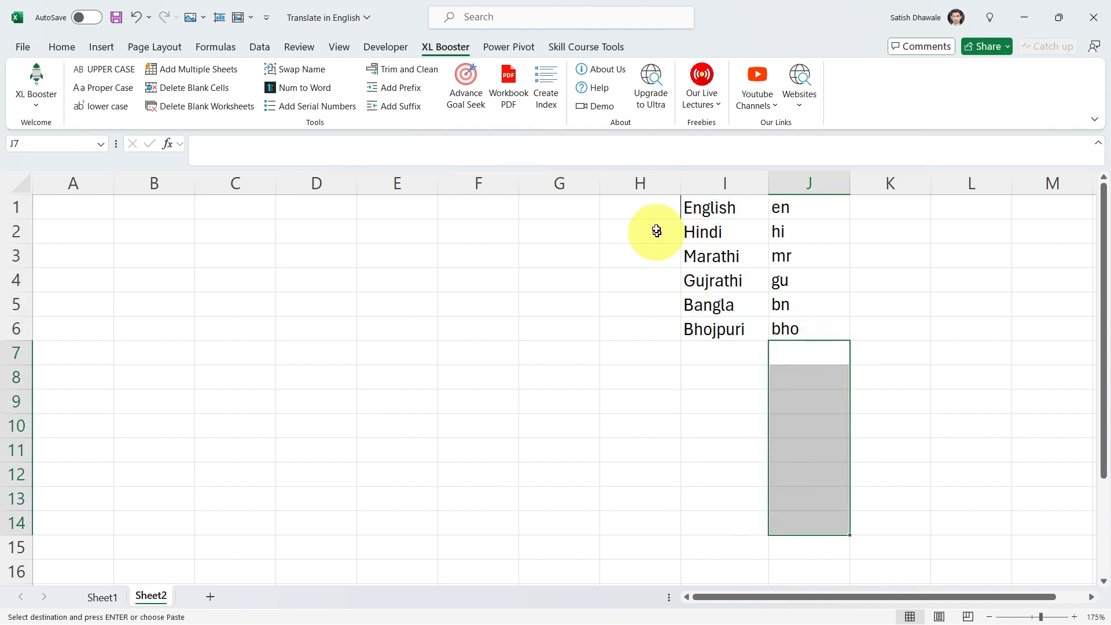
# - Add a List data validation to H1 using the language names in $I$1:$I$6 as the source
pyautogui.click(648, 208)
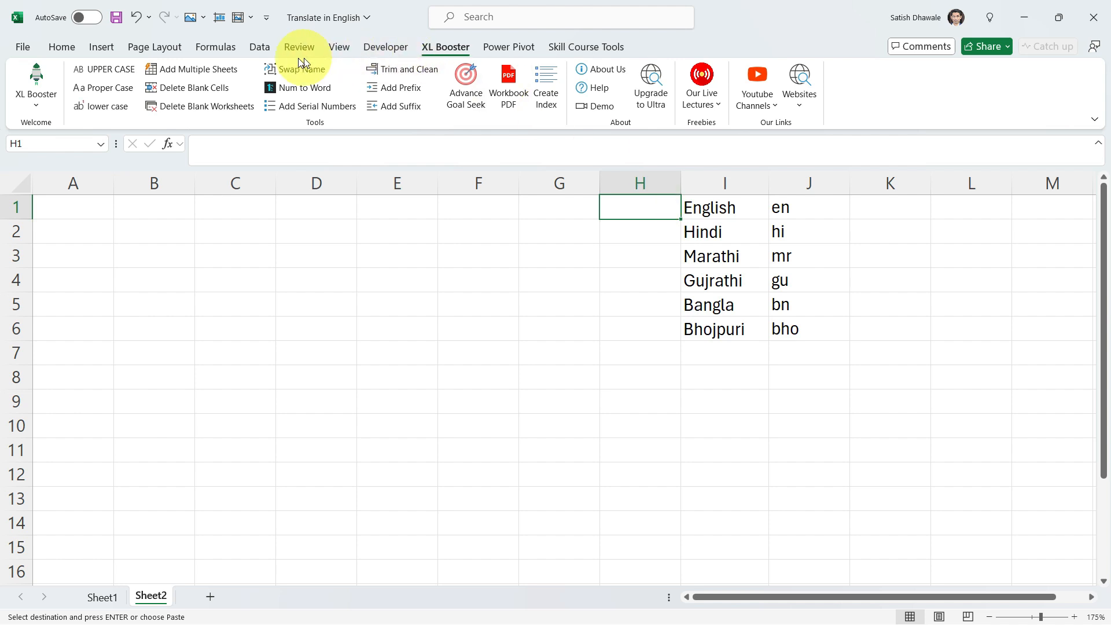
pyautogui.click(266, 52)
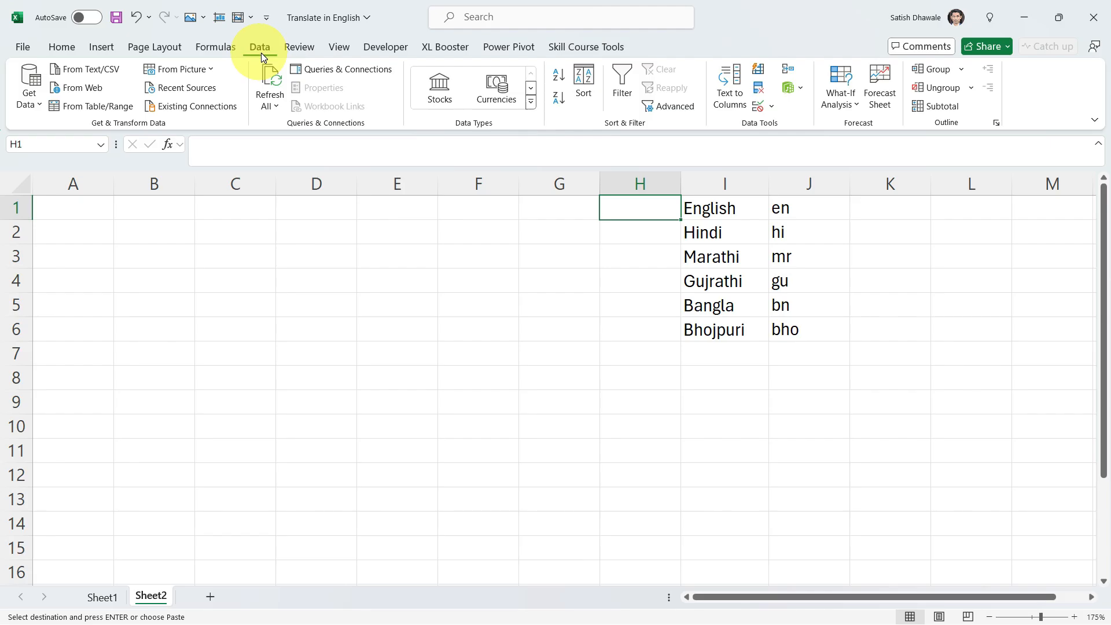
pyautogui.click(772, 106)
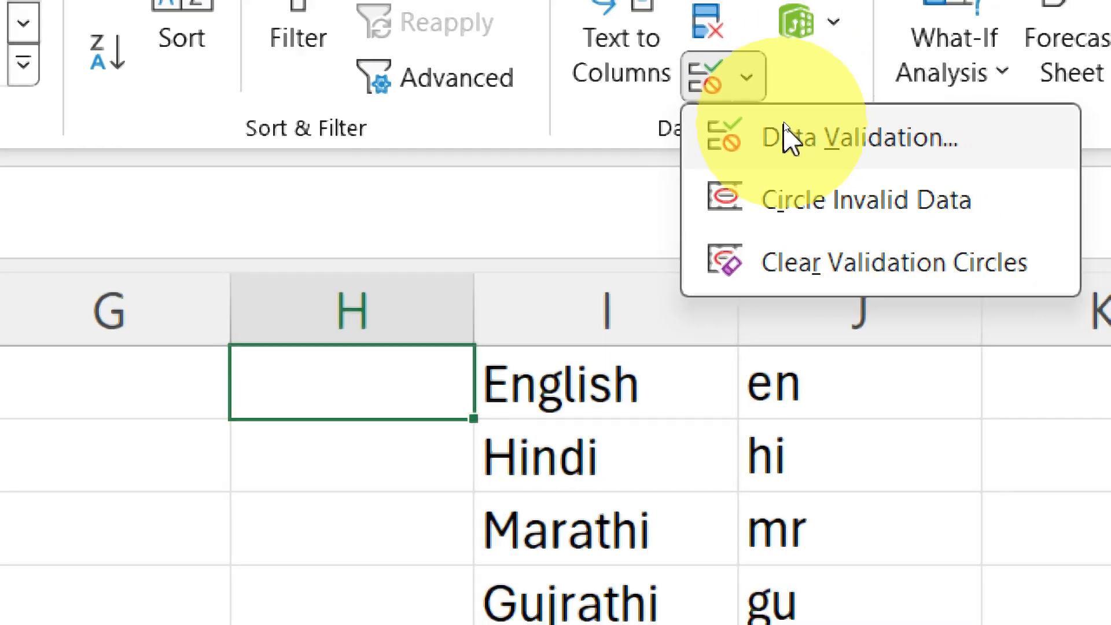
pyautogui.click(790, 138)
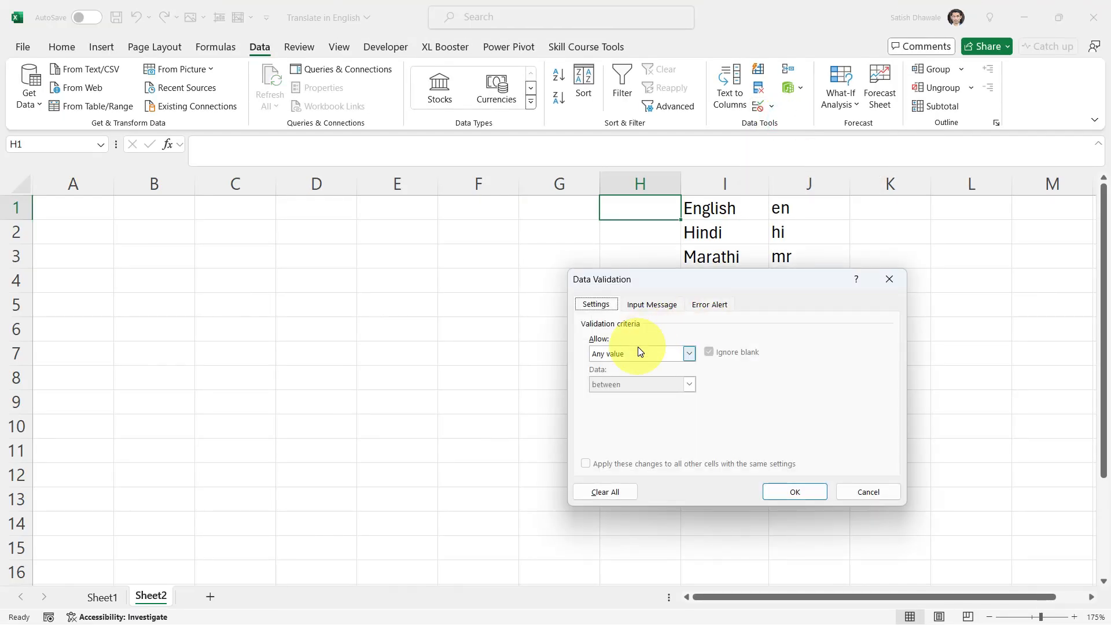
pyautogui.click(640, 357)
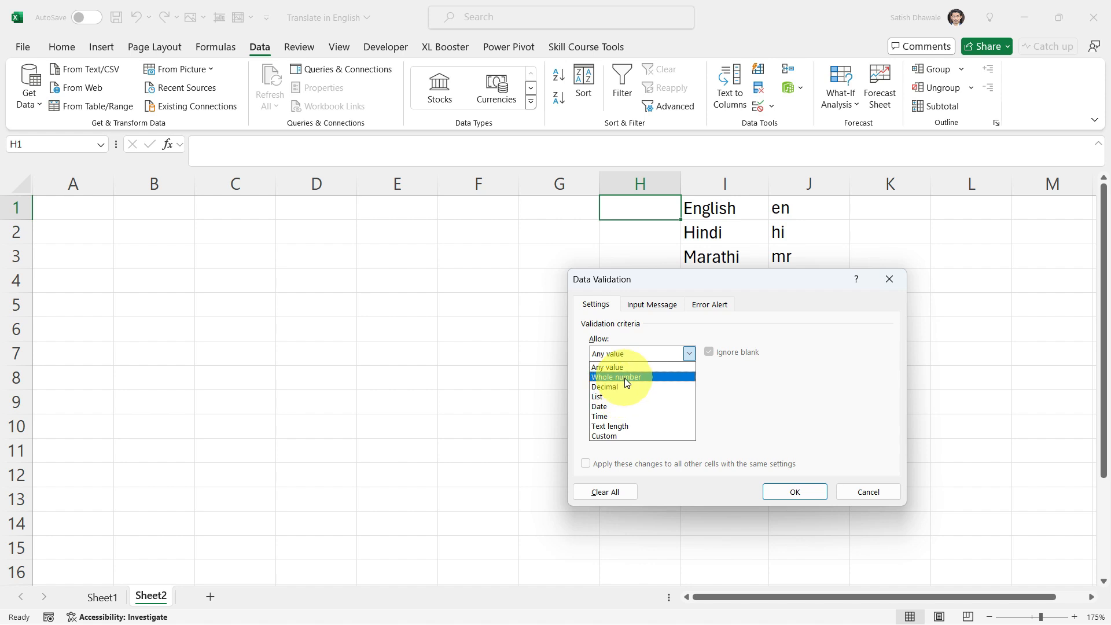
pyautogui.click(621, 398)
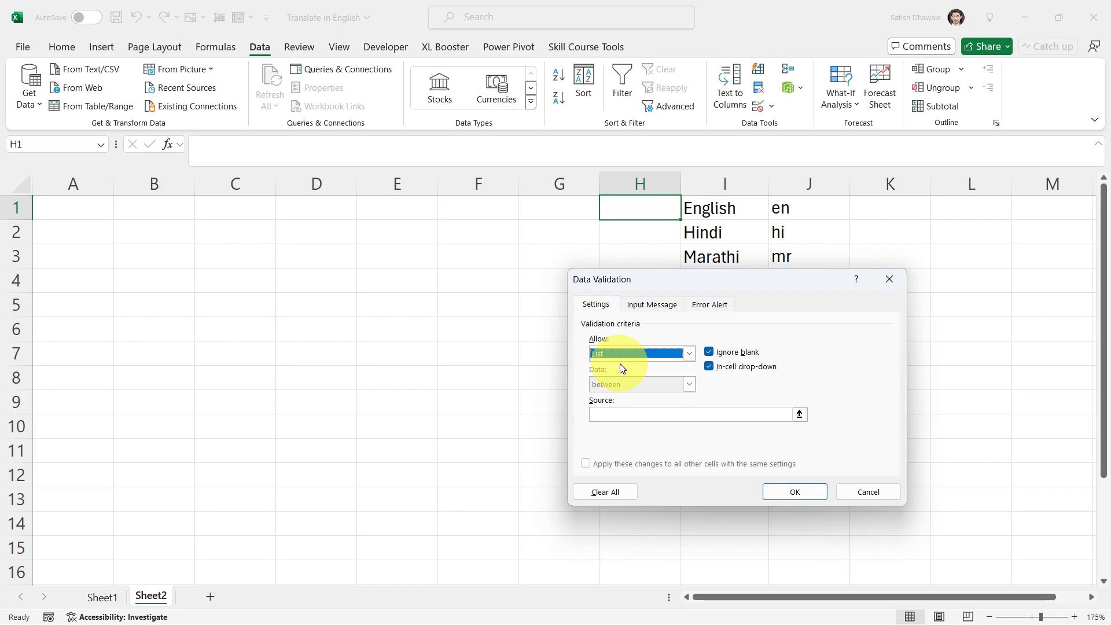
pyautogui.click(609, 415)
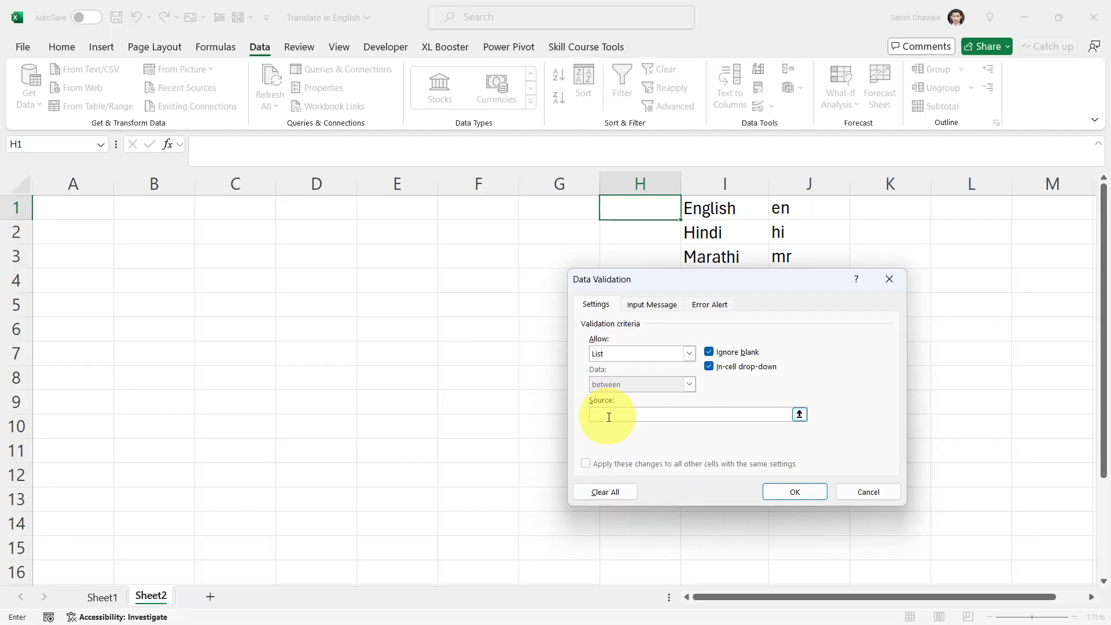
pyautogui.moveTo(767, 282); pyautogui.dragTo(488, 268)
pyautogui.moveTo(710, 209); pyautogui.dragTo(735, 337)
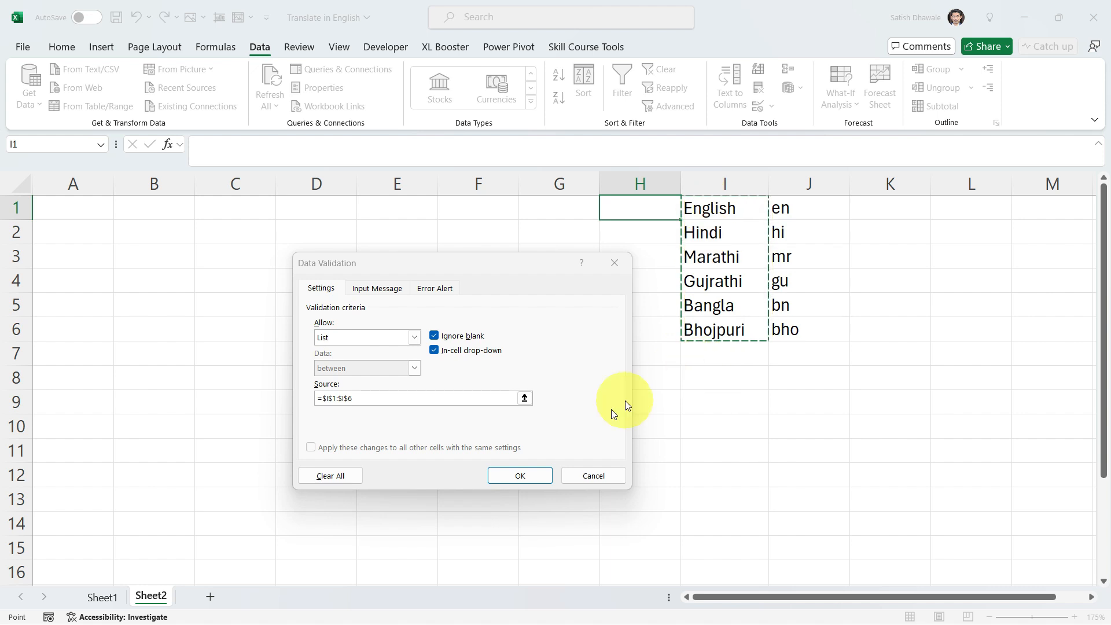
pyautogui.click(503, 481)
# - Try the language drop-down in H1 with Hindi, and set it to English
pyautogui.click(685, 214)
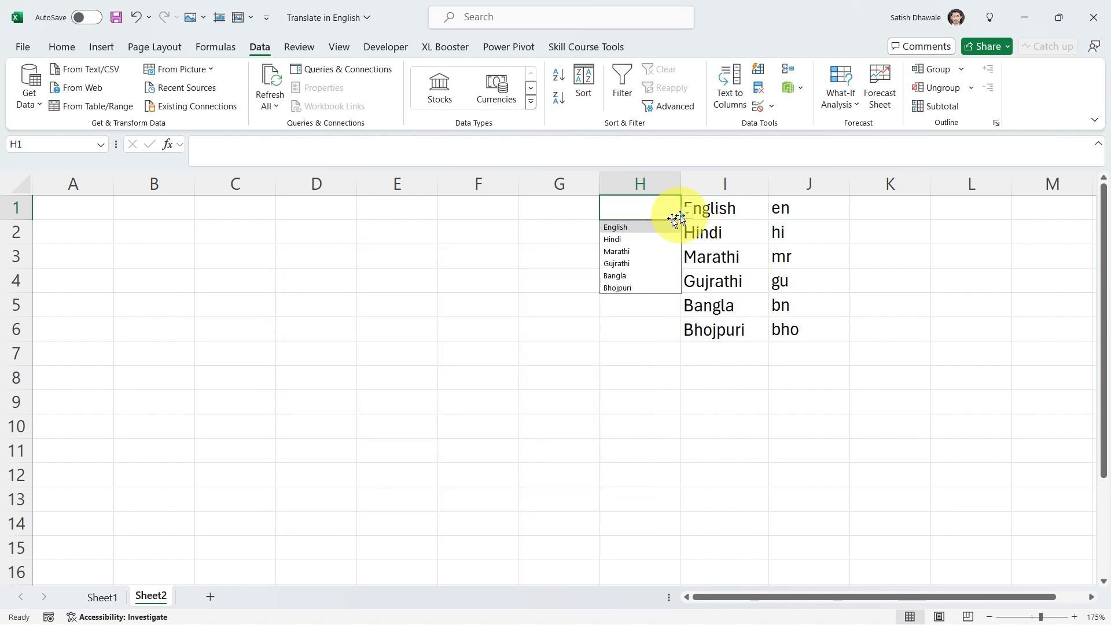
pyautogui.click(641, 231)
pyautogui.click(687, 212)
pyautogui.click(643, 233)
pyautogui.click(688, 213)
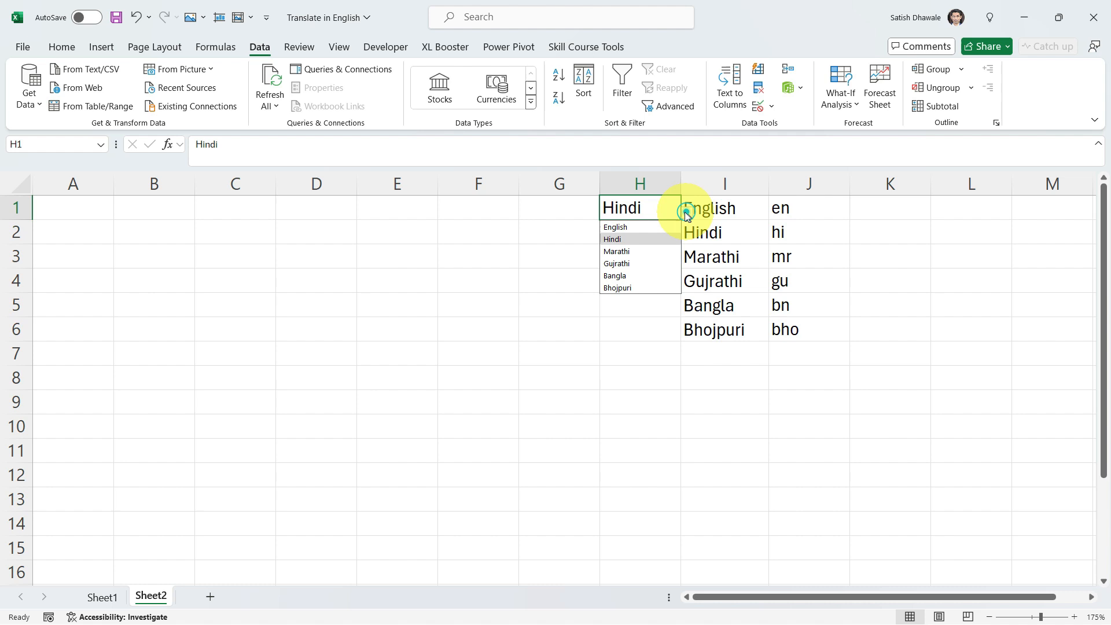
pyautogui.click(629, 228)
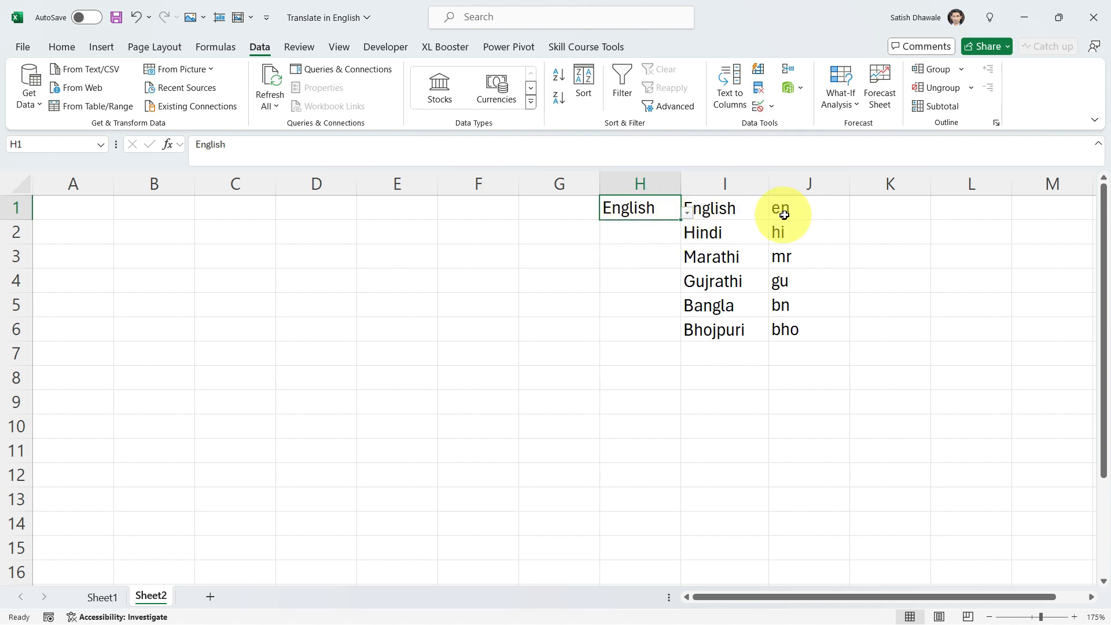
pyautogui.moveTo(797, 205); pyautogui.dragTo(724, 330)
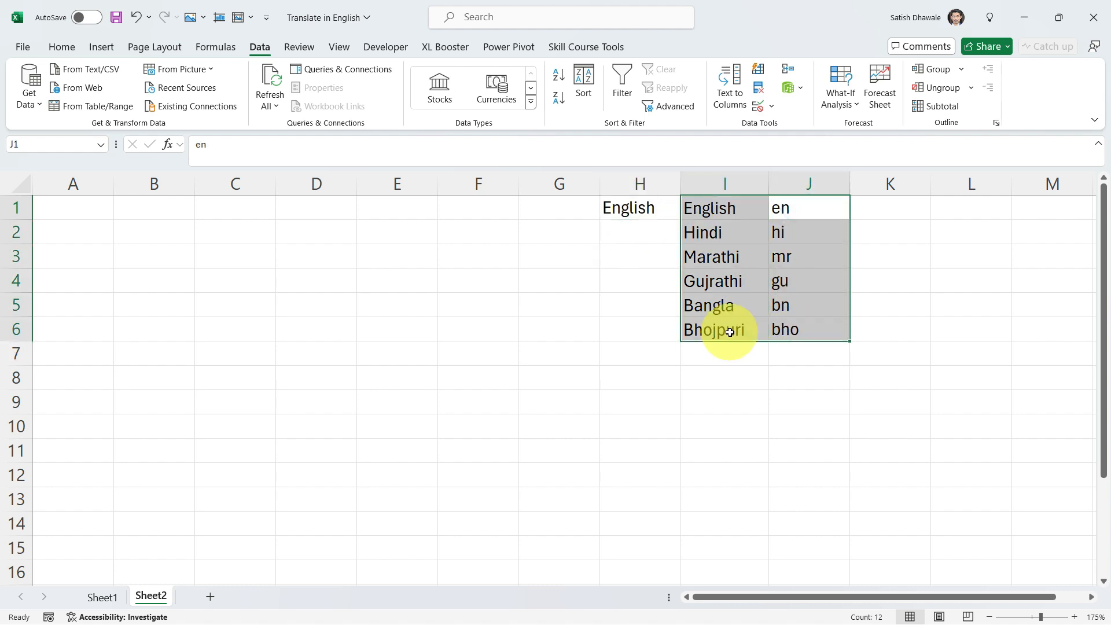
pyautogui.click(651, 210)
pyautogui.click(778, 212)
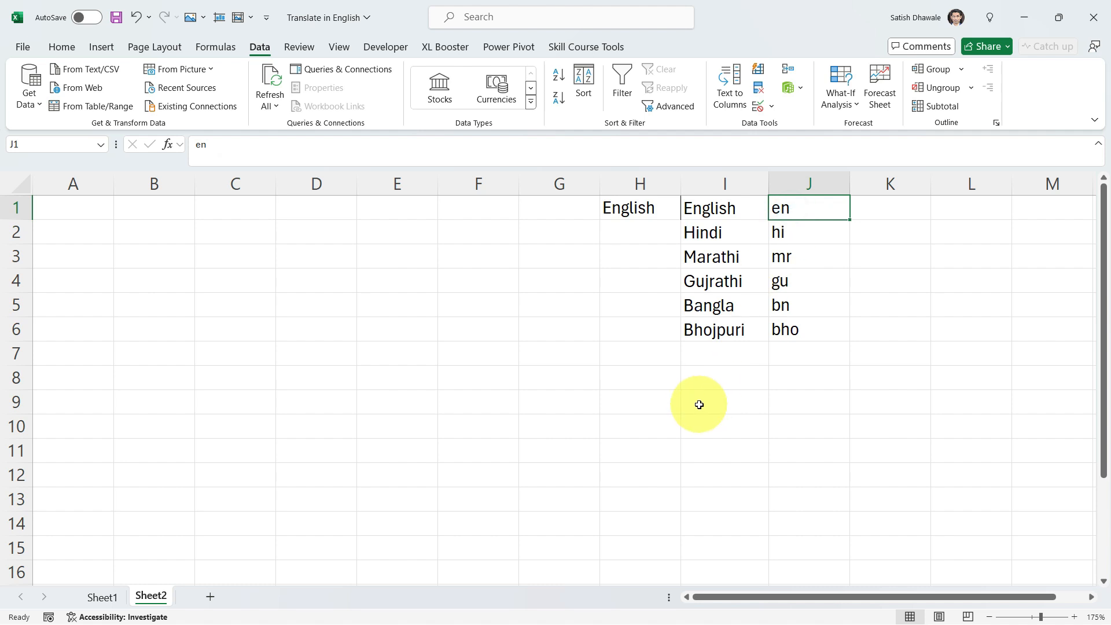
# - Start an XLOOKUP formula in I8 with the absolute reference $H$1 as the lookup value
pyautogui.click(700, 381)
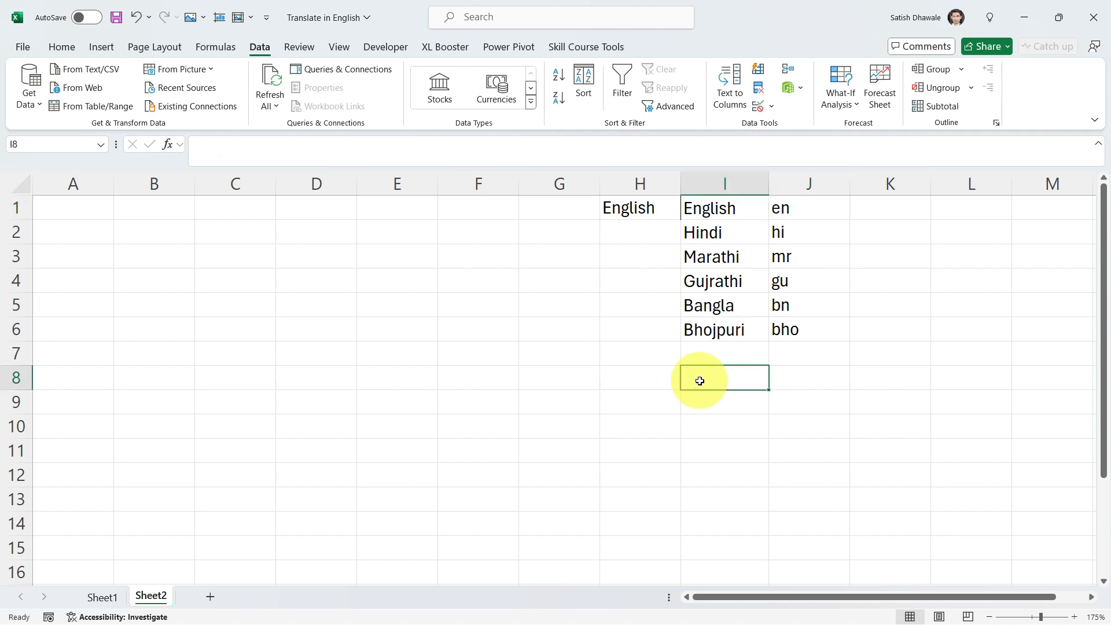
pyautogui.write('=xl')
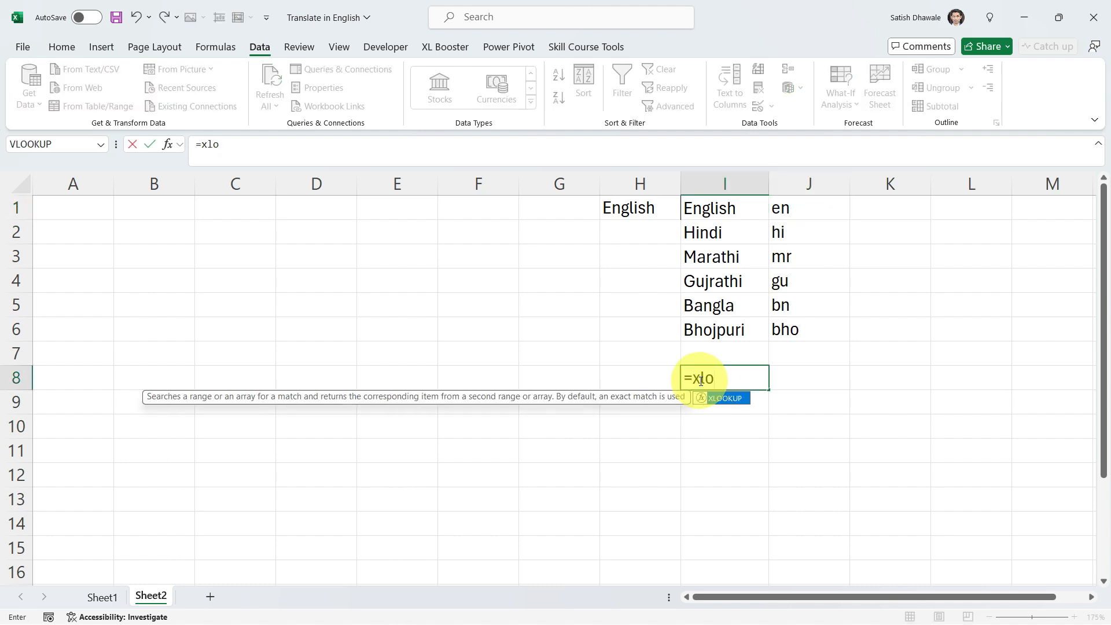
pyautogui.write('o')
pyautogui.press('Tab')
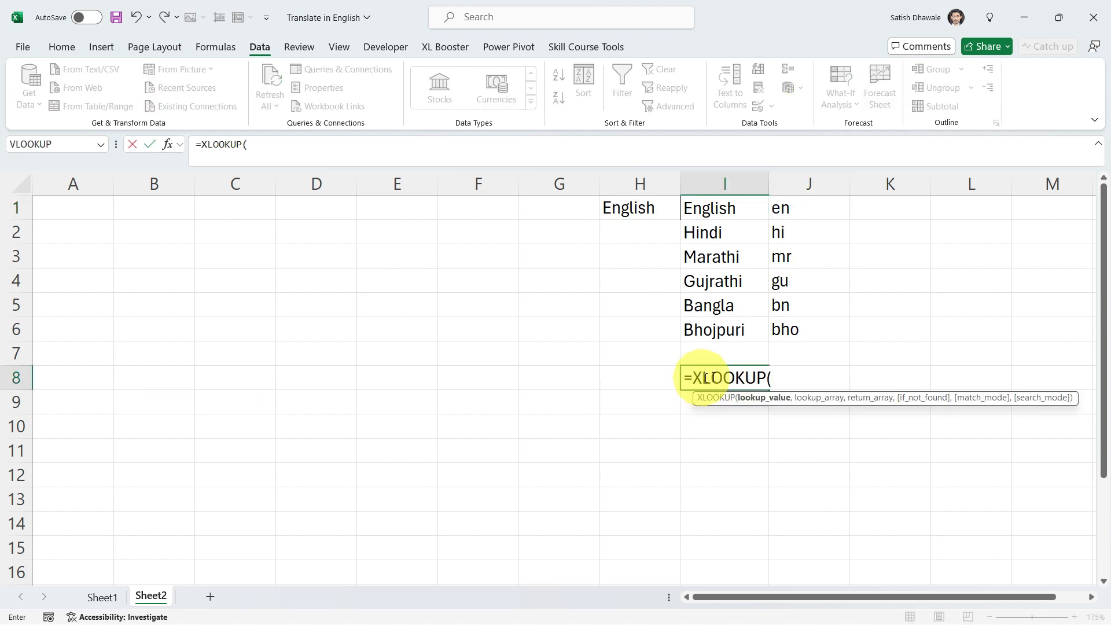
pyautogui.click(654, 212)
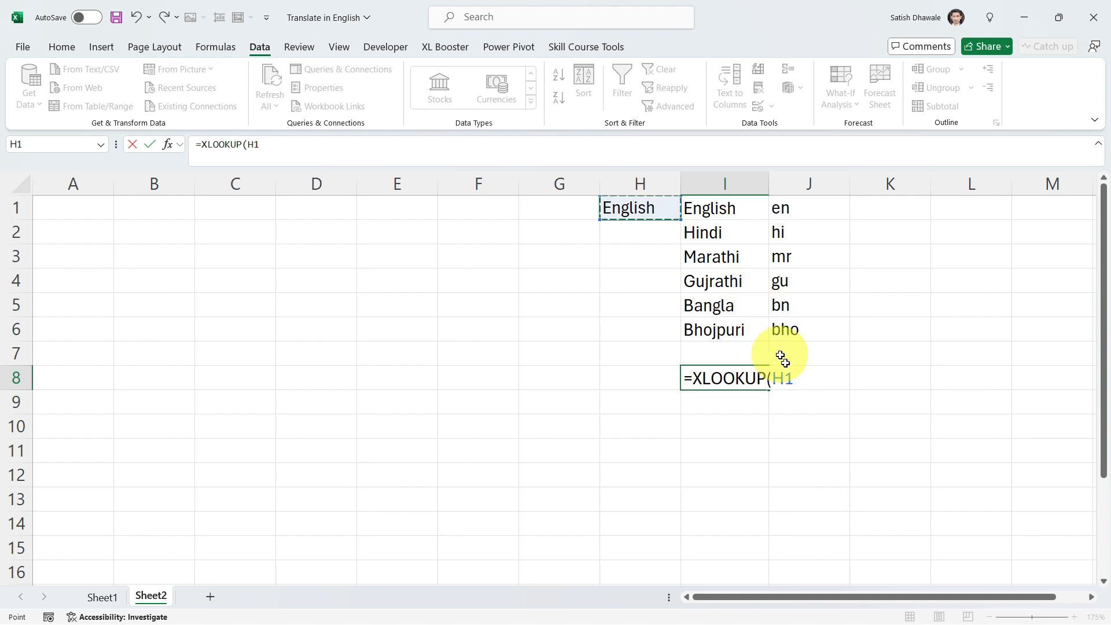
pyautogui.click(793, 377)
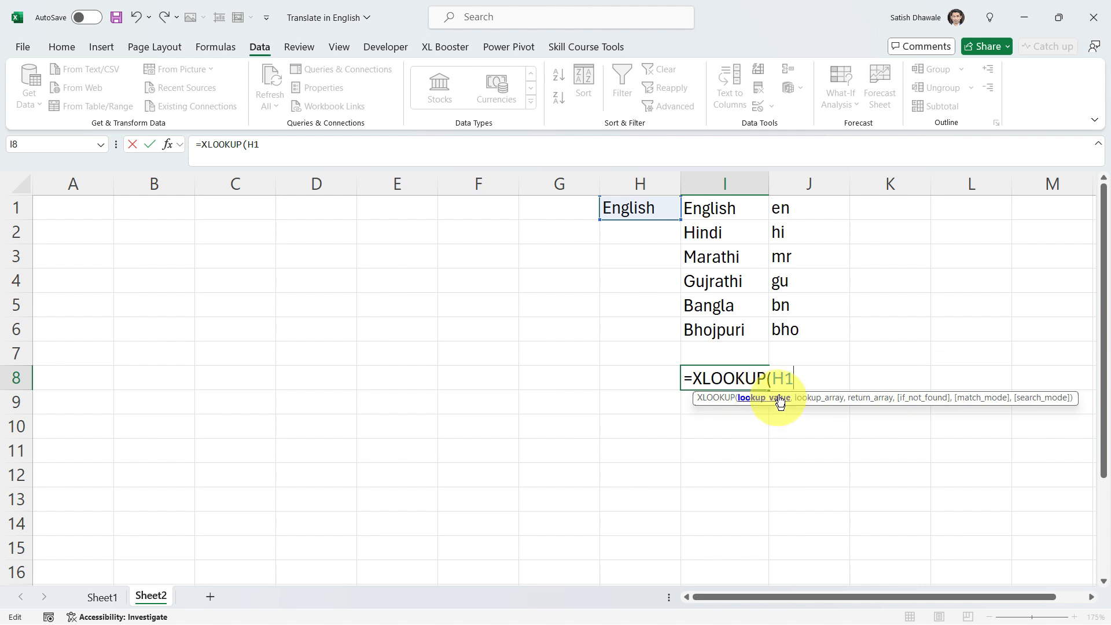
pyautogui.moveTo(797, 378); pyautogui.dragTo(778, 379)
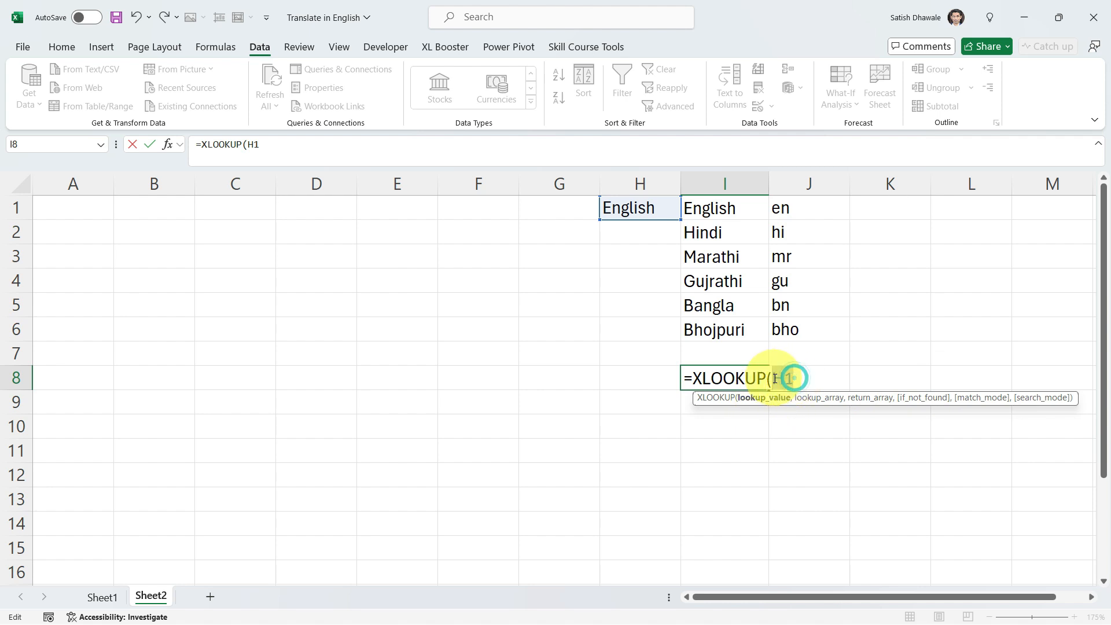
pyautogui.press('F4')
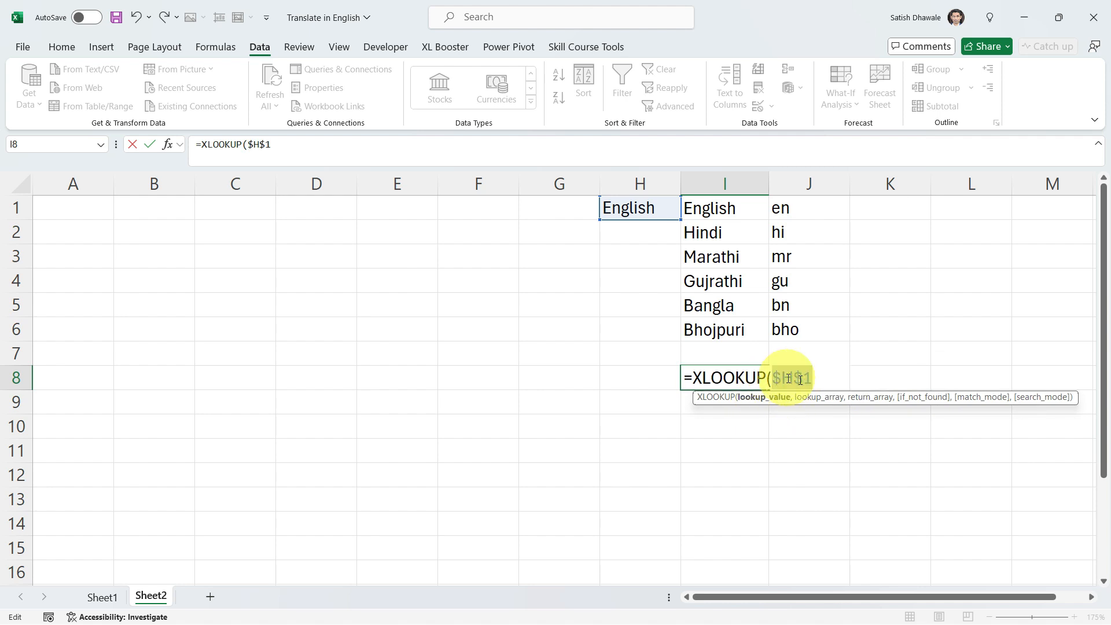
pyautogui.write(',')
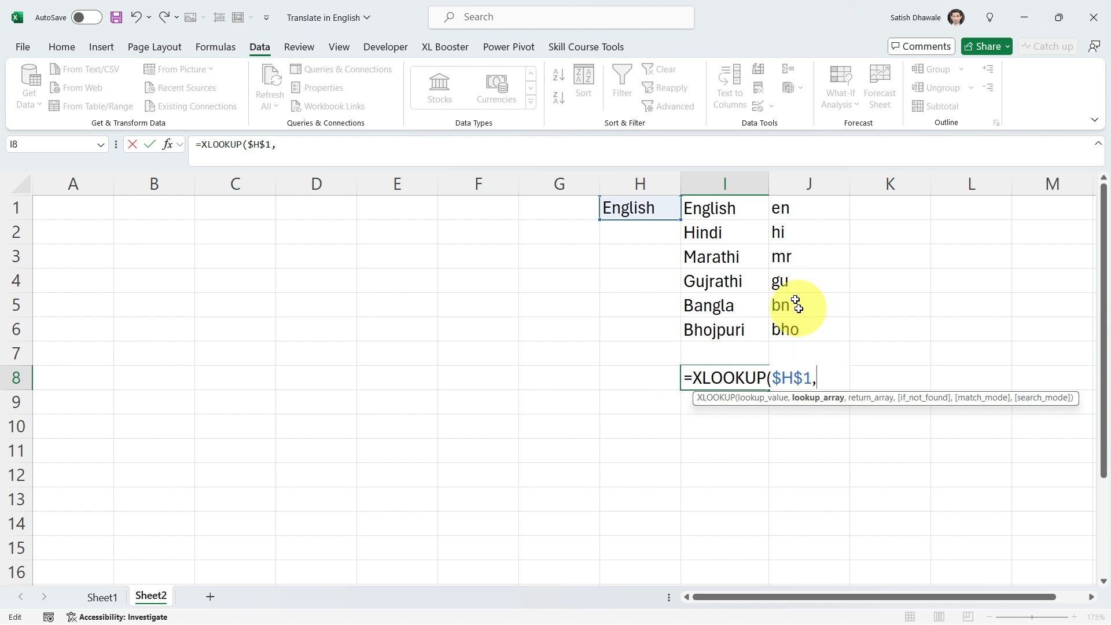
# - Add $I$1:$I$6 as the lookup array and $J$1:$J$6 as the return array of the XLOOKUP formula
pyautogui.moveTo(729, 209); pyautogui.dragTo(734, 317)
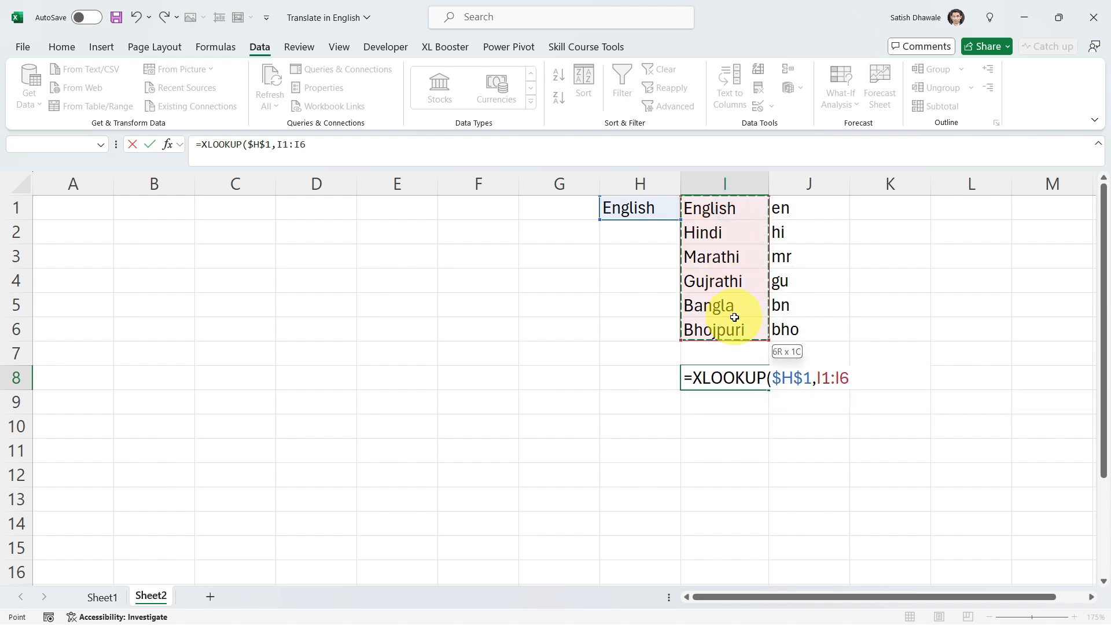
pyautogui.press('F4')
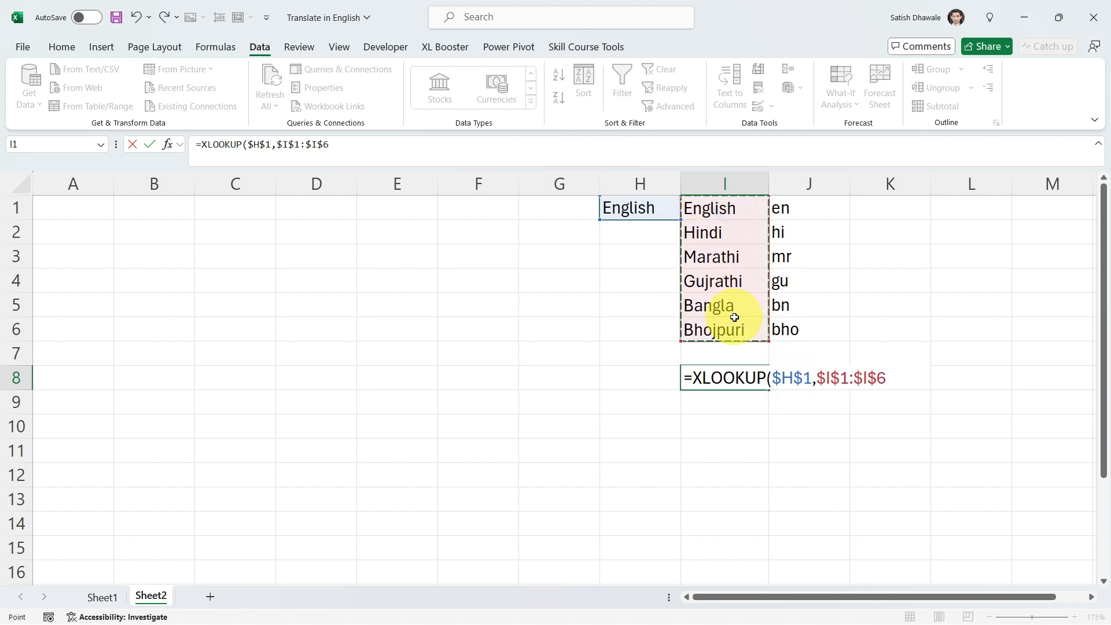
pyautogui.click(896, 379)
pyautogui.write(',')
pyautogui.moveTo(799, 206); pyautogui.dragTo(800, 326)
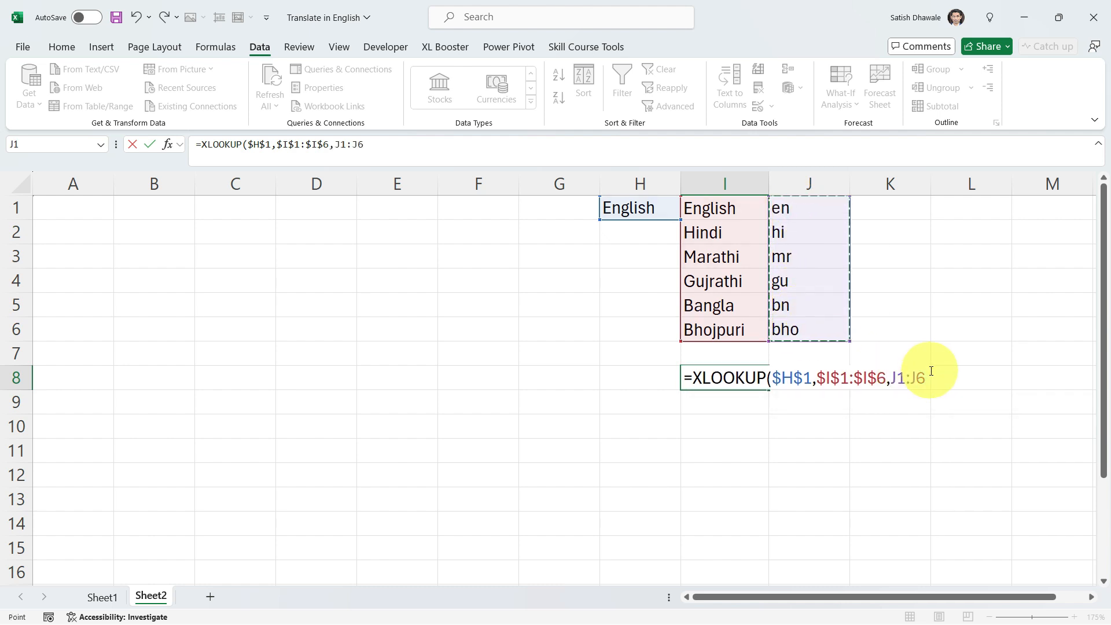
pyautogui.press('F4')
# - Check the three XLOOKUP arguments, then complete the formula in I8 as =XLOOKUP($H$1,$I$1:$I$6,$J$1:$J$6)
pyautogui.click(961, 377)
pyautogui.click(863, 377)
pyautogui.click(804, 379)
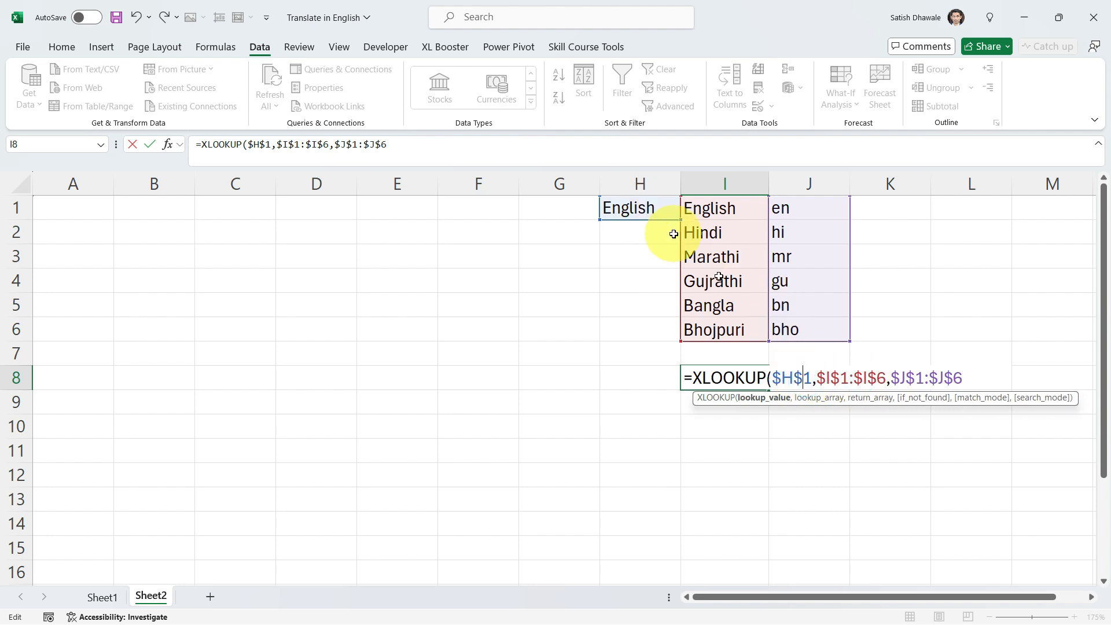
pyautogui.click(839, 379)
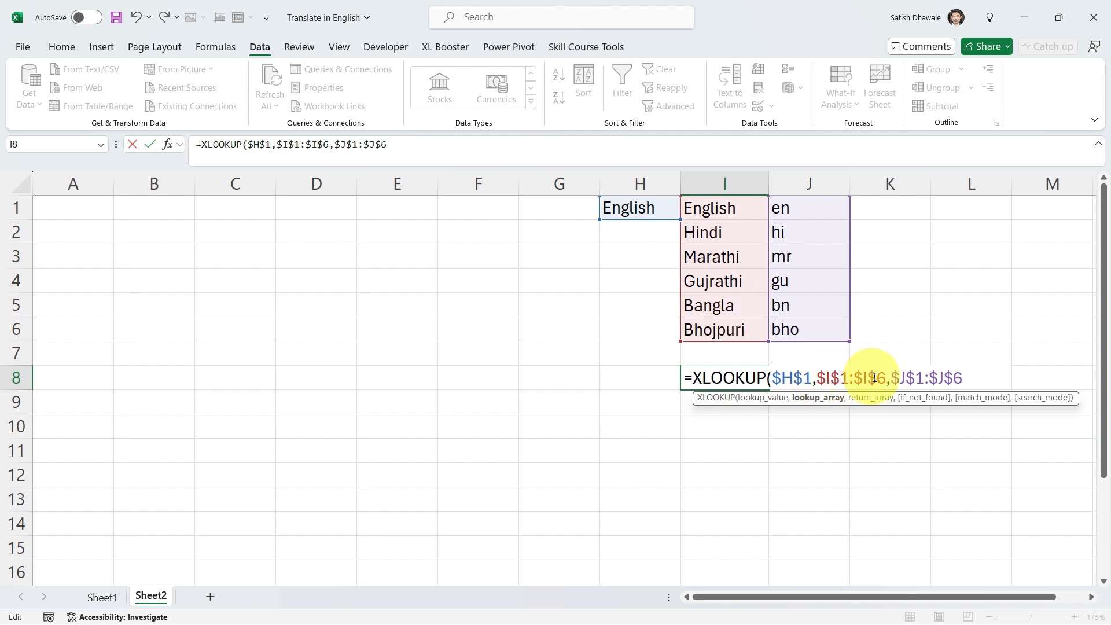
pyautogui.click(917, 378)
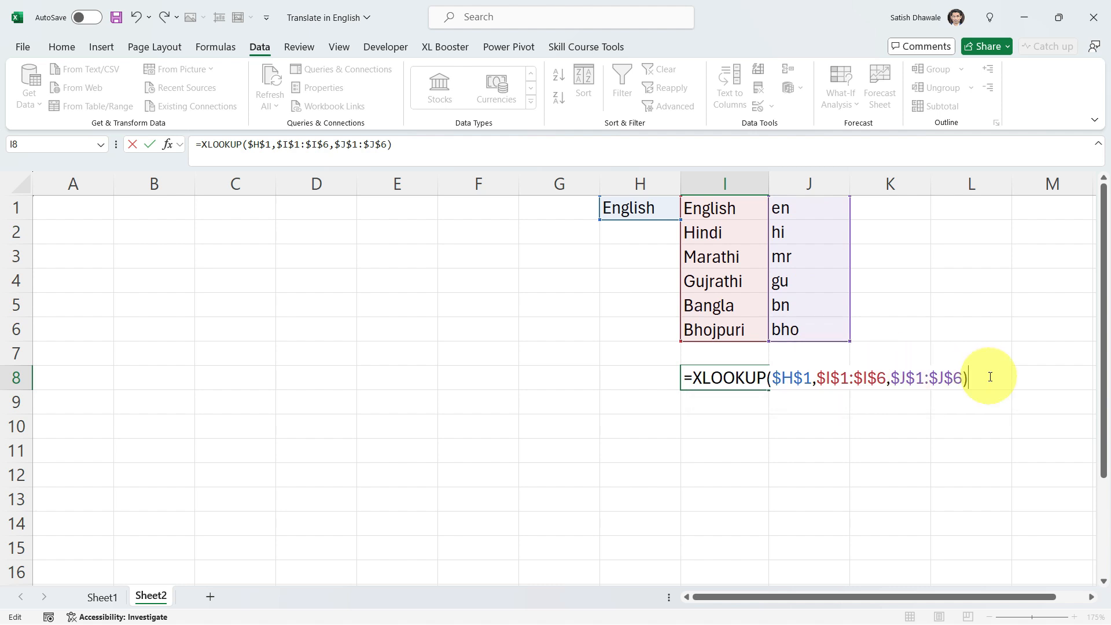
pyautogui.press('Return')
pyautogui.click(738, 373)
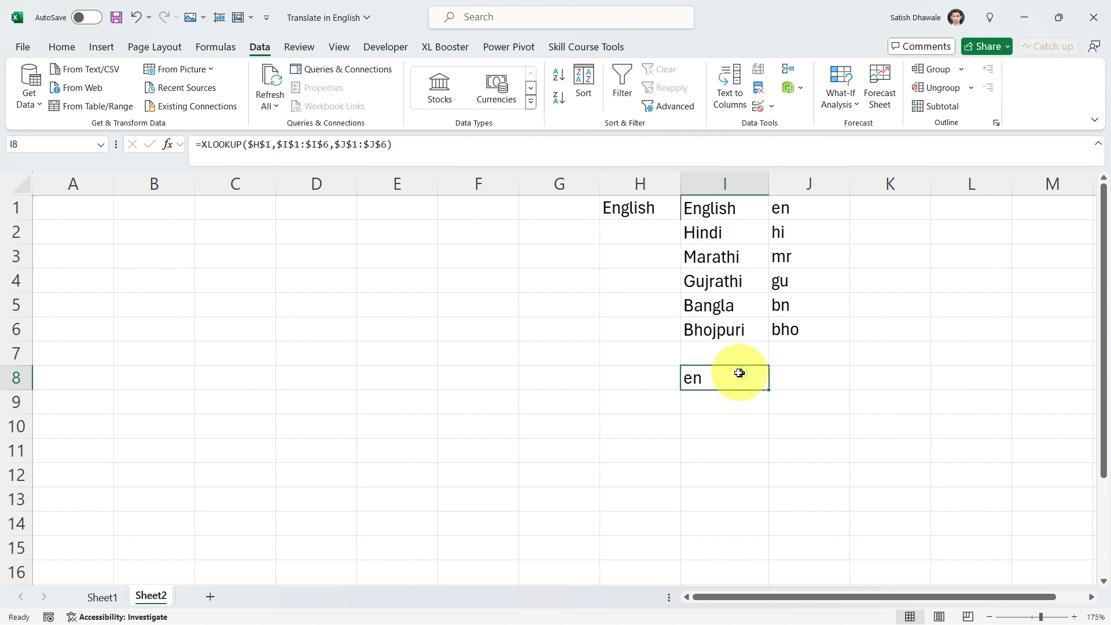
# - Test the code lookup by choosing Hindi and then Marathi in the H1 drop-down
pyautogui.click(671, 210)
pyautogui.click(687, 211)
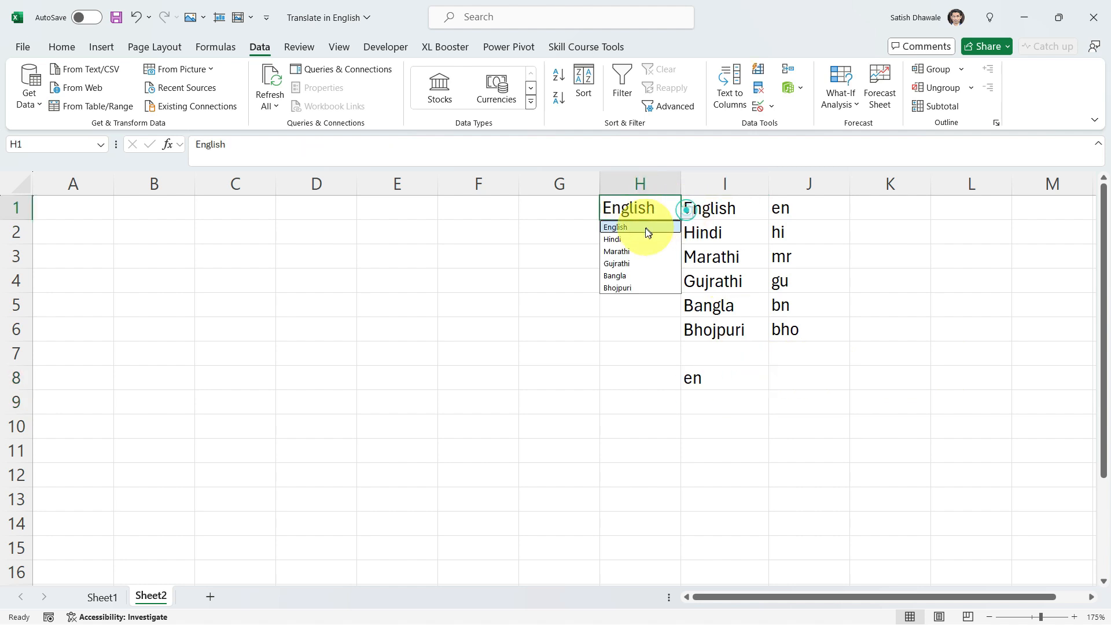
pyautogui.click(641, 237)
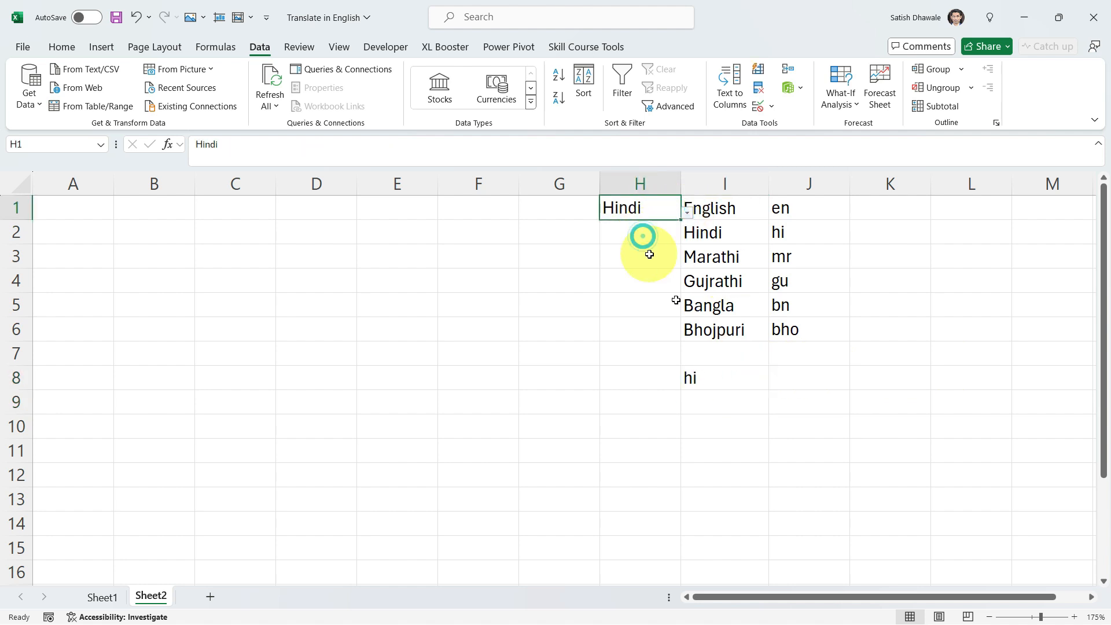
pyautogui.click(688, 212)
pyautogui.click(634, 254)
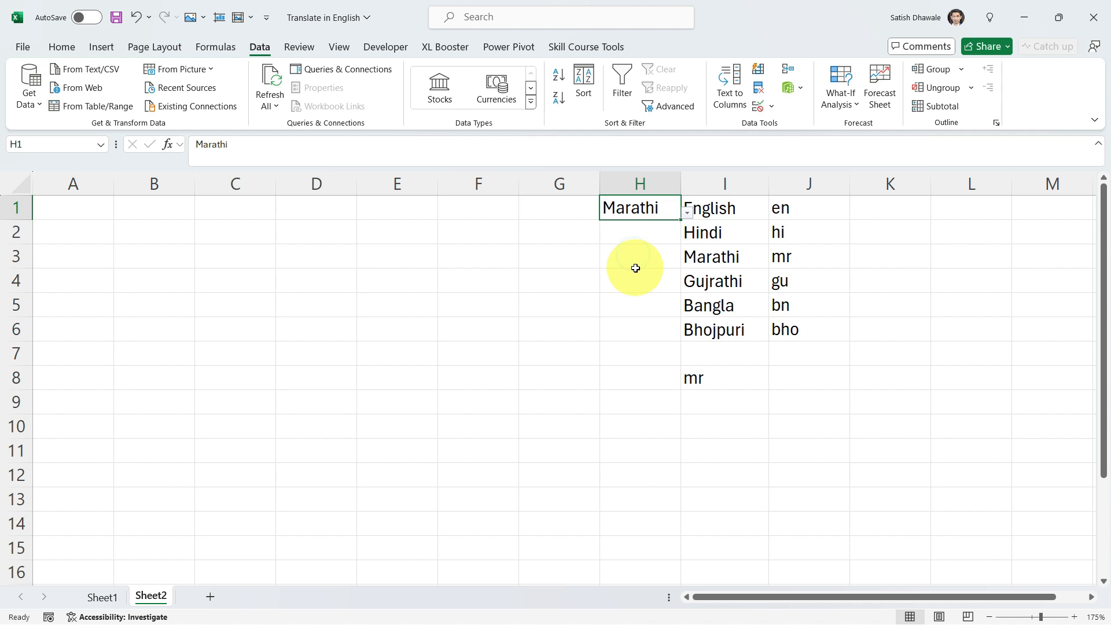
# - Copy the employee table from Sheet1 and paste it on Sheet2 starting at L1
pyautogui.click(72, 208)
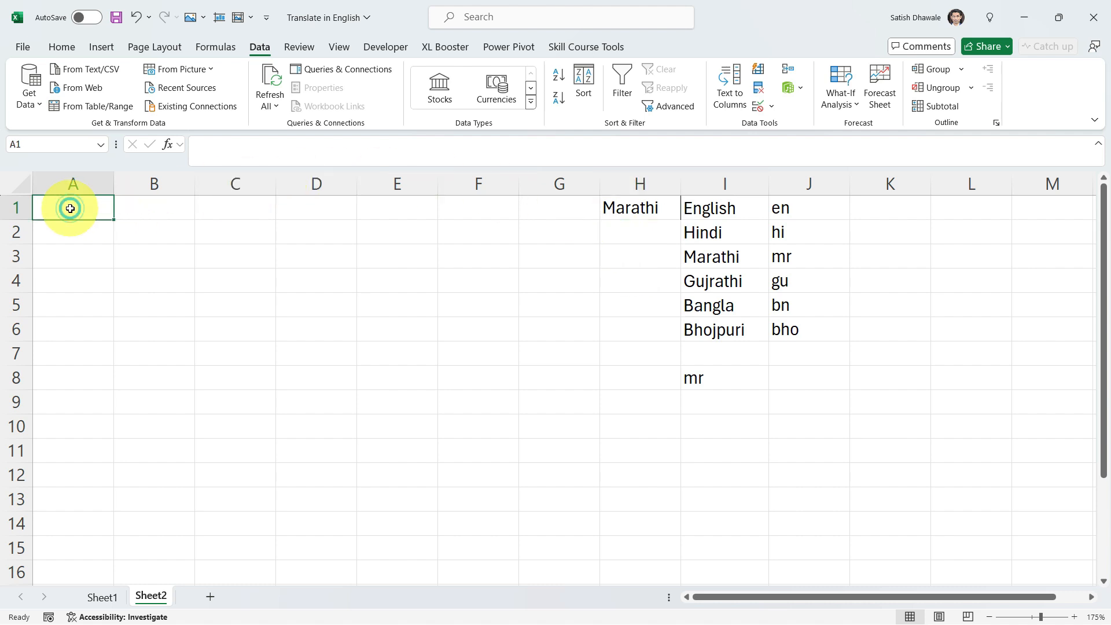
pyautogui.click(106, 600)
pyautogui.moveTo(631, 207); pyautogui.dragTo(907, 544)
pyautogui.hotkey('ctrl', 'c')
pyautogui.click(151, 597)
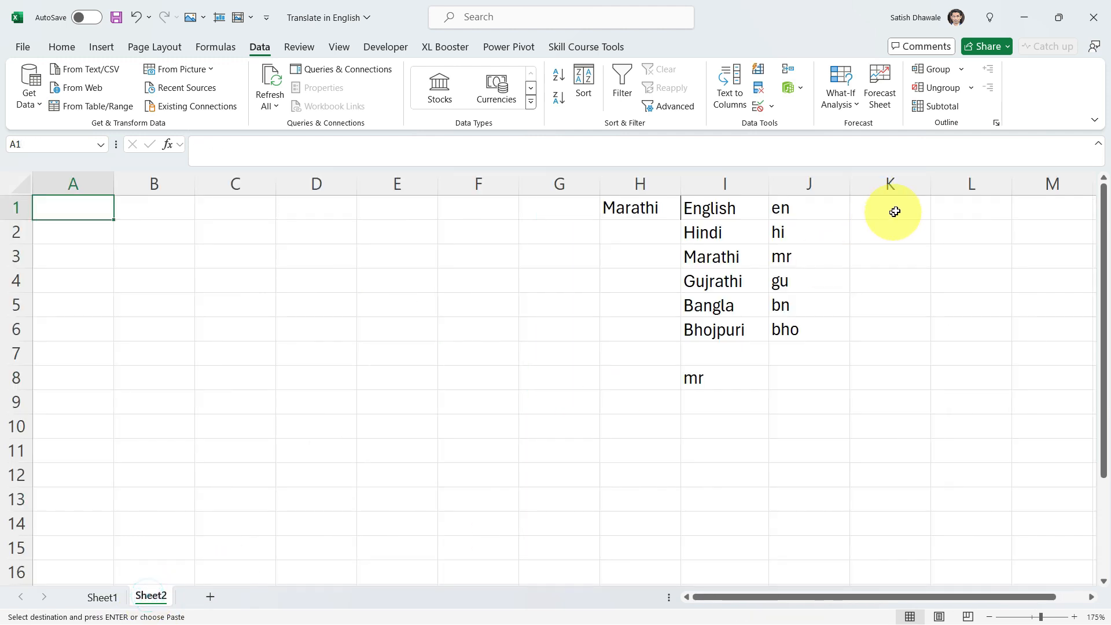
pyautogui.click(967, 210)
pyautogui.hotkey('ctrl', 'v')
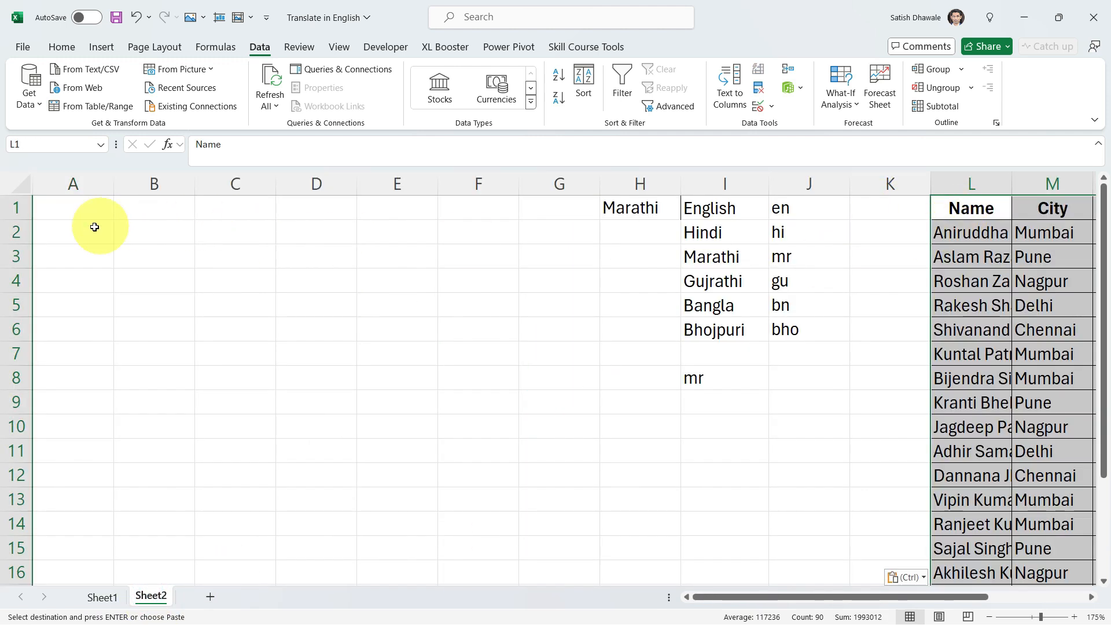
# - Start a TRANSLATE formula in A1 with L1 as the text and "en" as the source language
pyautogui.click(63, 210)
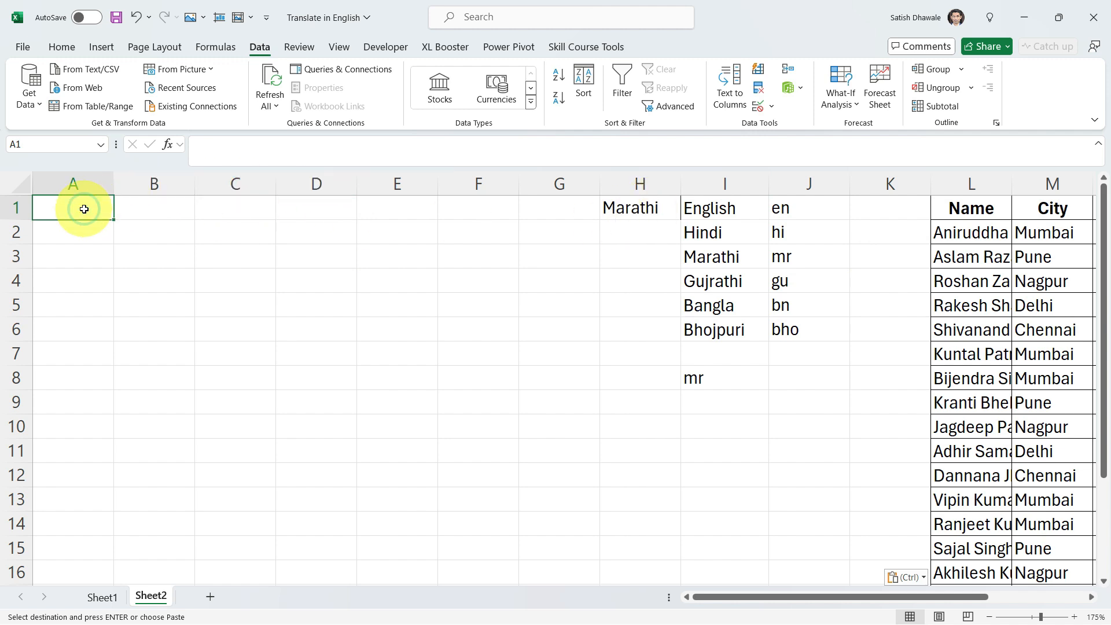
pyautogui.write('=tra')
pyautogui.press('Tab')
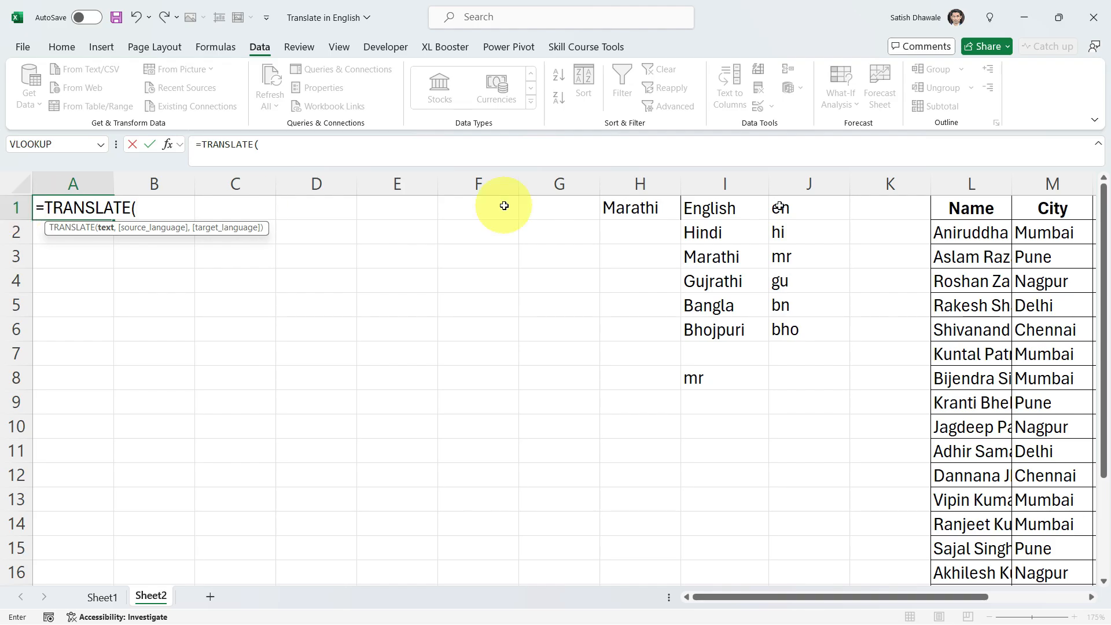
pyautogui.click(956, 214)
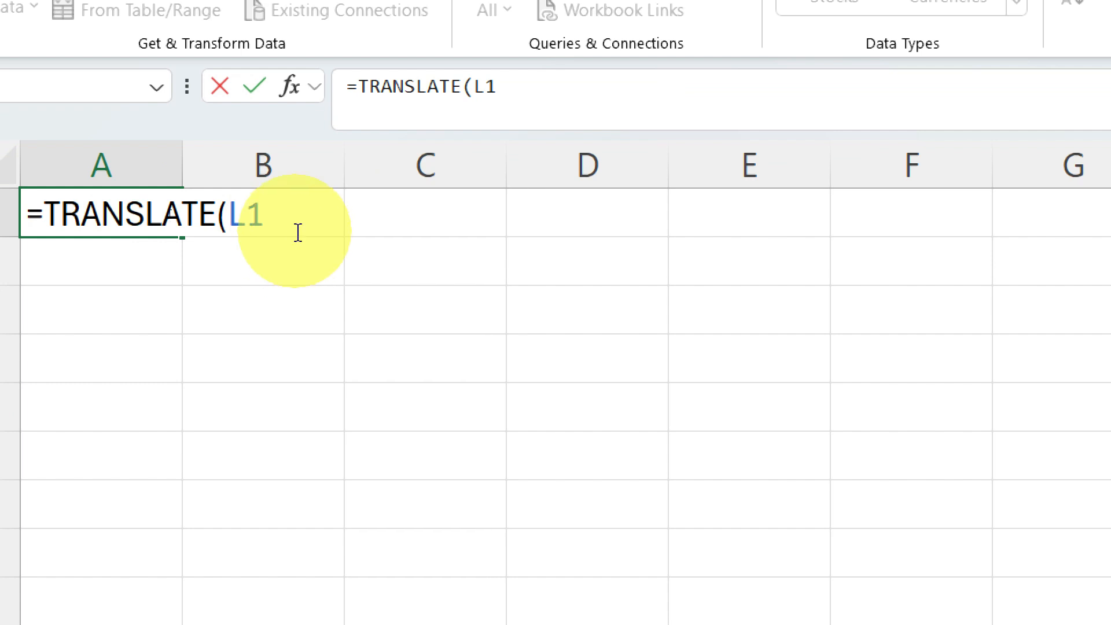
pyautogui.click(163, 209)
pyautogui.write(',')
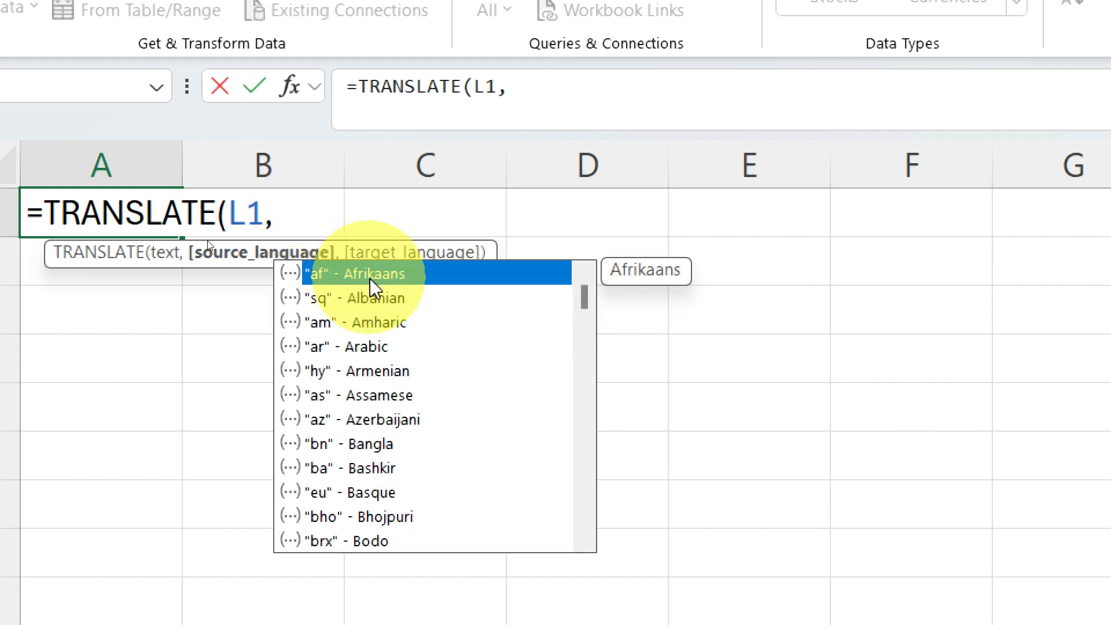
pyautogui.write('"en"')
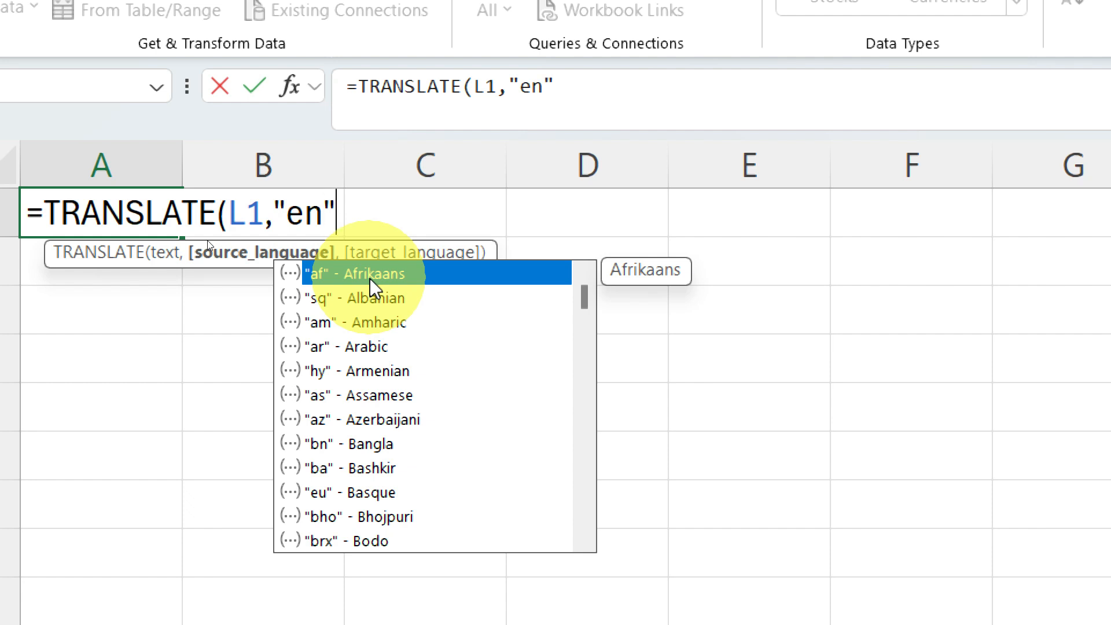
pyautogui.write(',')
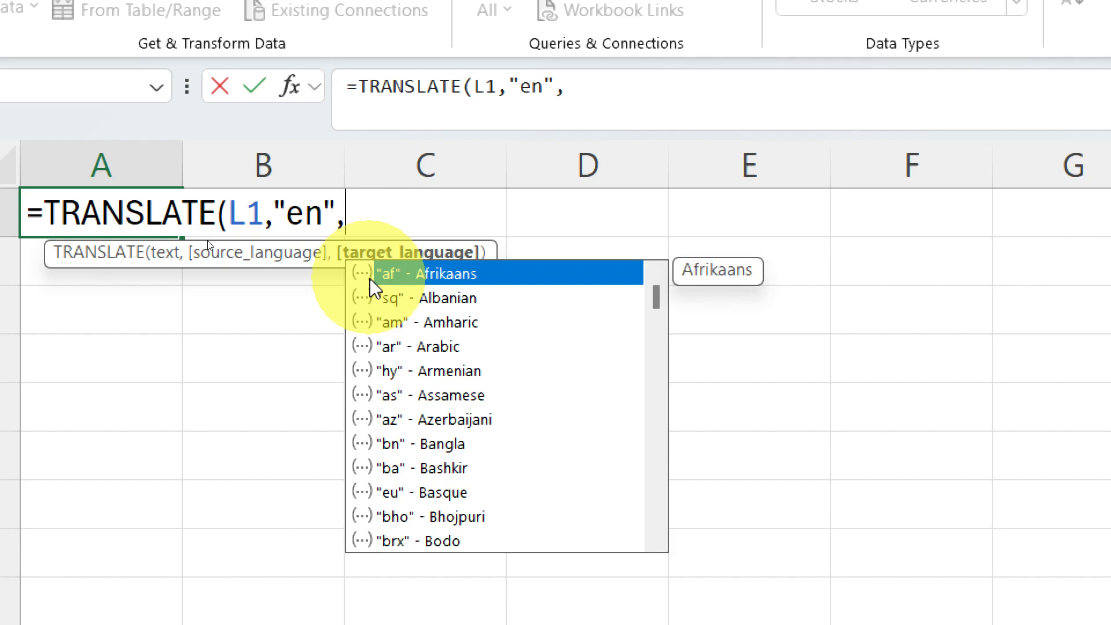
# - Use the looked-up code in I8 as the target language, completing A1 as =TRANSLATE(L1,"en",I8)
pyautogui.press('Escape')
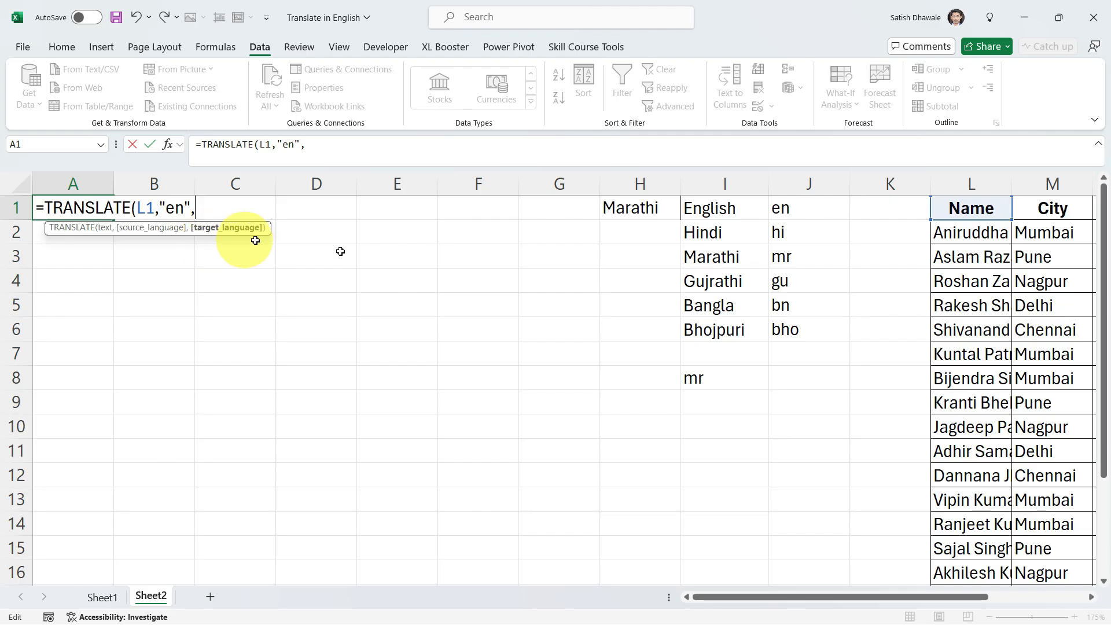
pyautogui.click(652, 209)
pyautogui.click(706, 373)
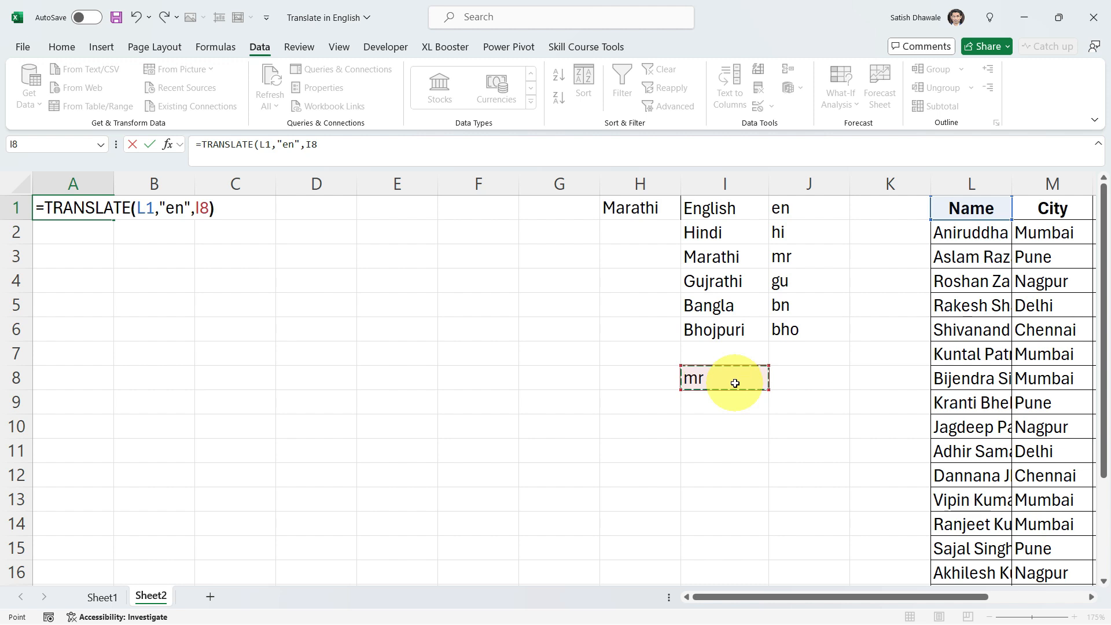
pyautogui.press('Return')
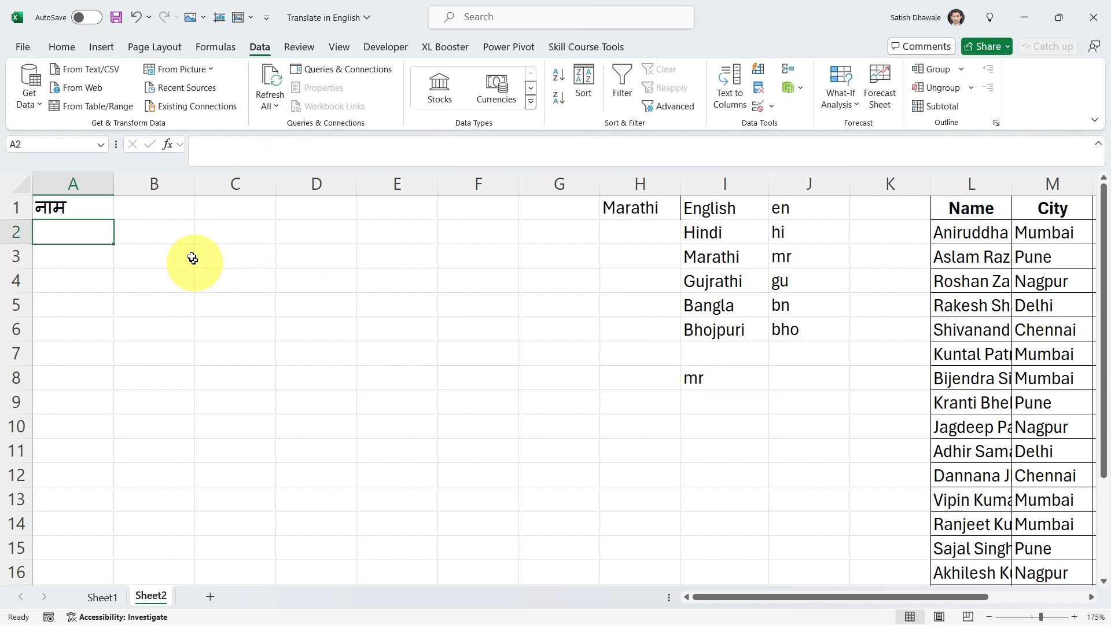
# - Test the translated header in A1 by choosing Hindi, English and Gujrathi in the H1 drop-down
pyautogui.click(78, 200)
pyautogui.click(636, 207)
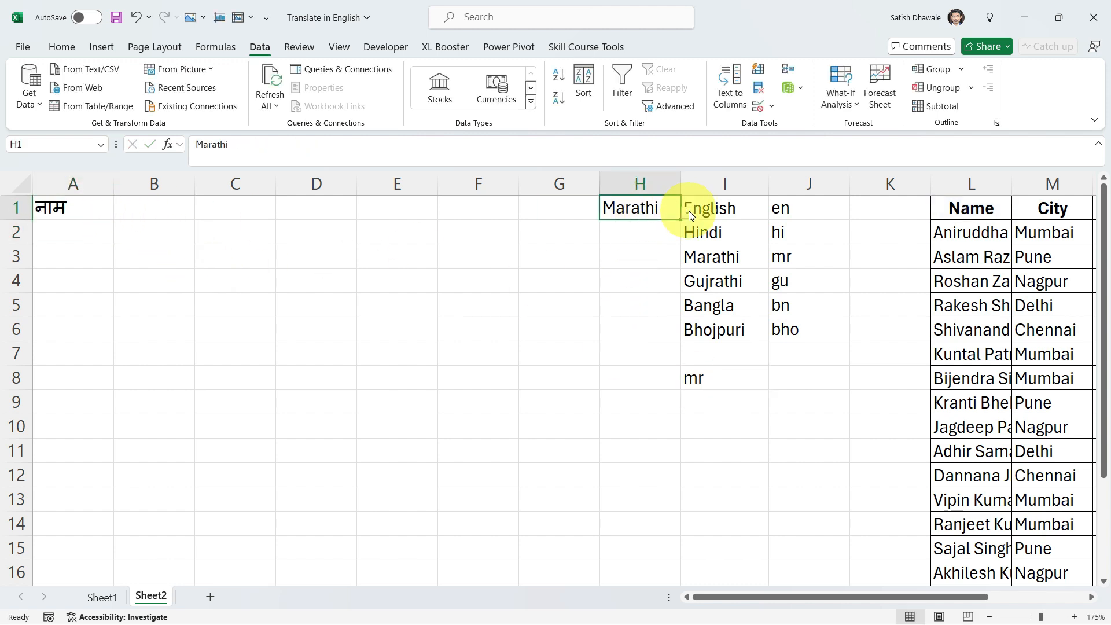
pyautogui.click(689, 211)
pyautogui.click(627, 238)
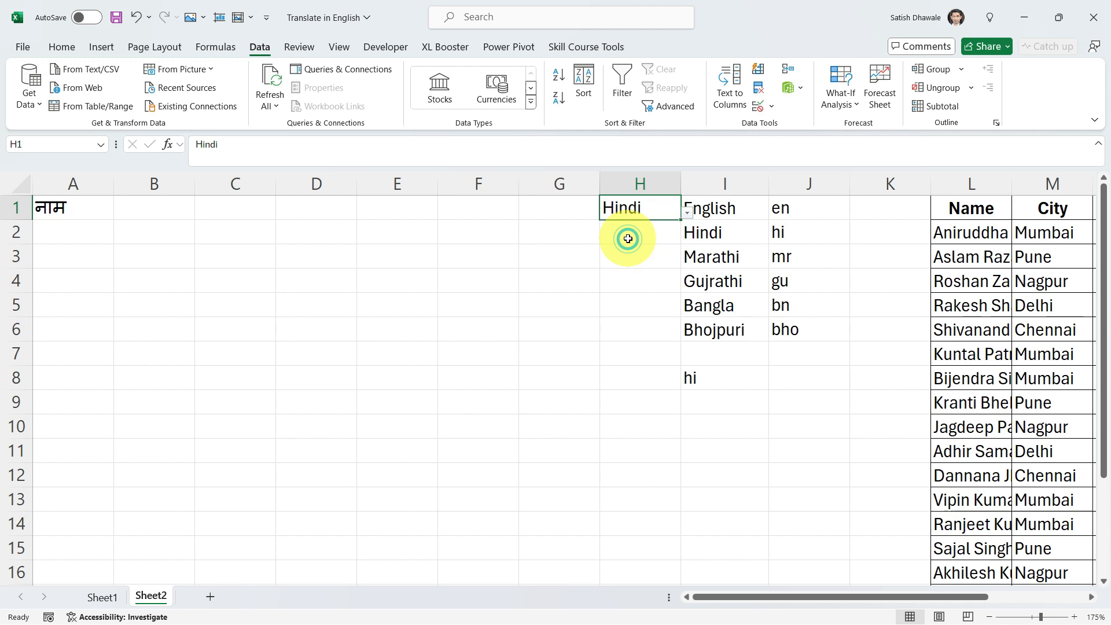
pyautogui.click(686, 211)
pyautogui.click(658, 226)
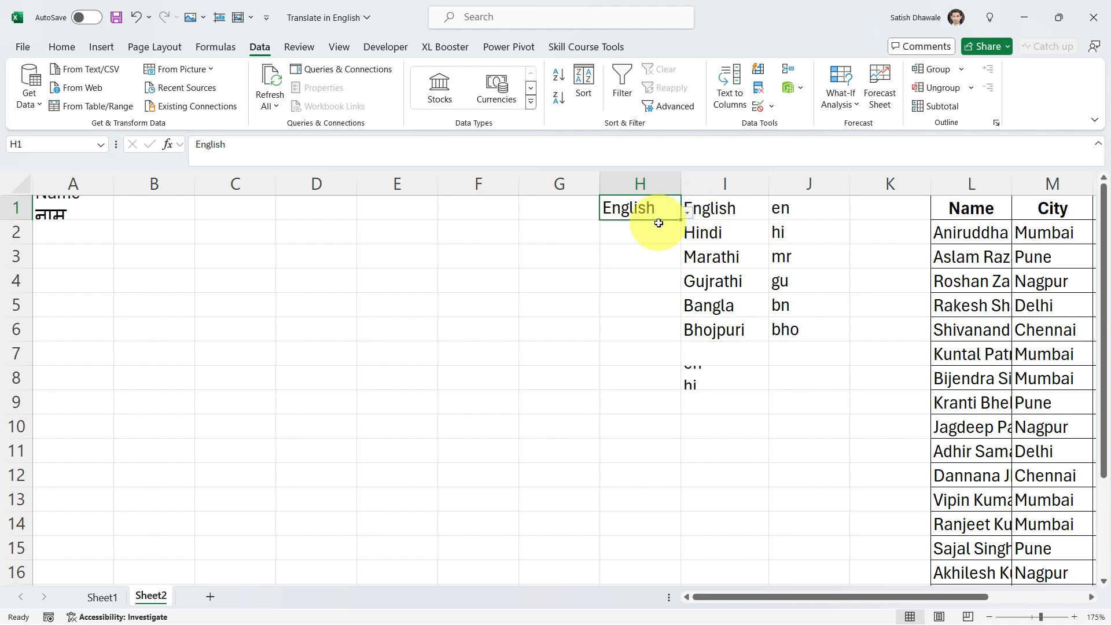
pyautogui.click(686, 210)
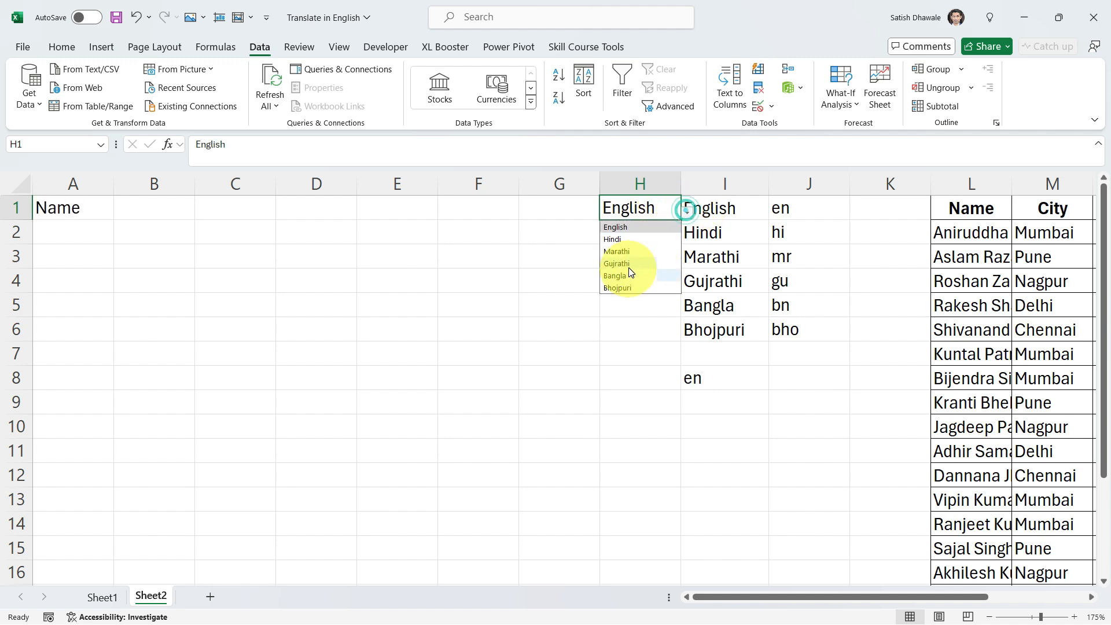
pyautogui.click(629, 261)
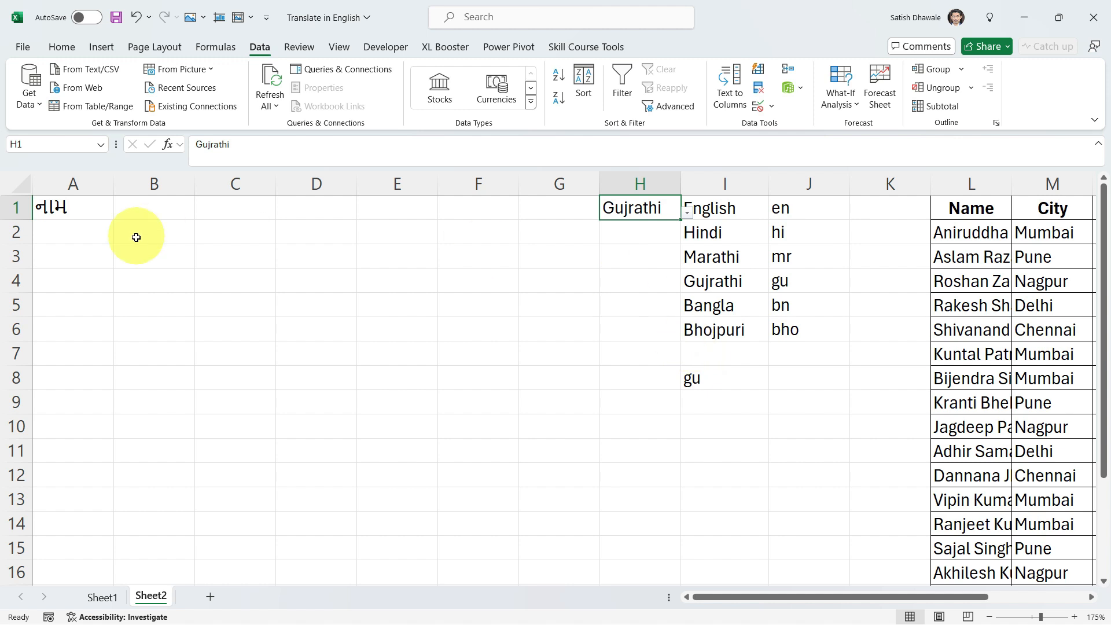
# - Check the formulas in A1 and I8, and cut the XLOOKUP expression after the equals sign out of I8
pyautogui.click(707, 382)
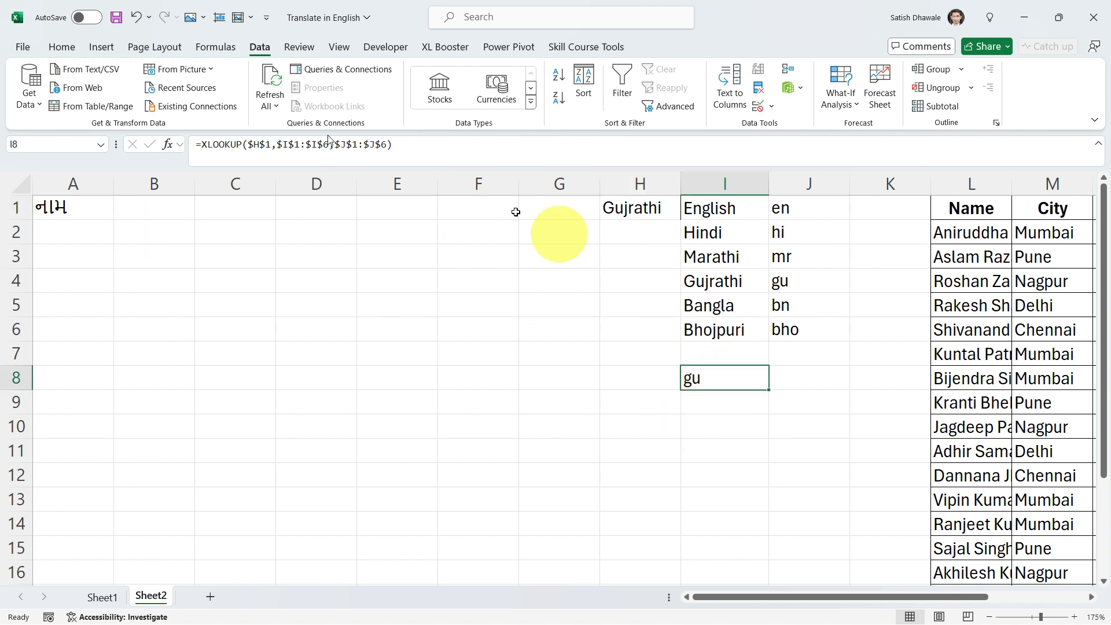
pyautogui.doubleClick(73, 207)
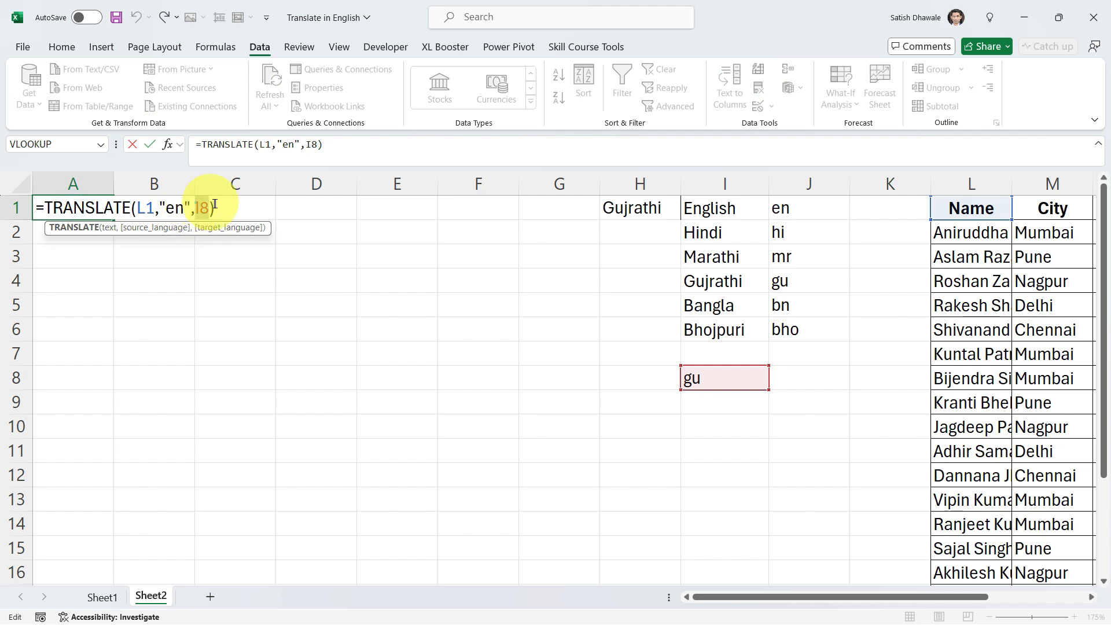
pyautogui.click(707, 376)
pyautogui.doubleClick(715, 379)
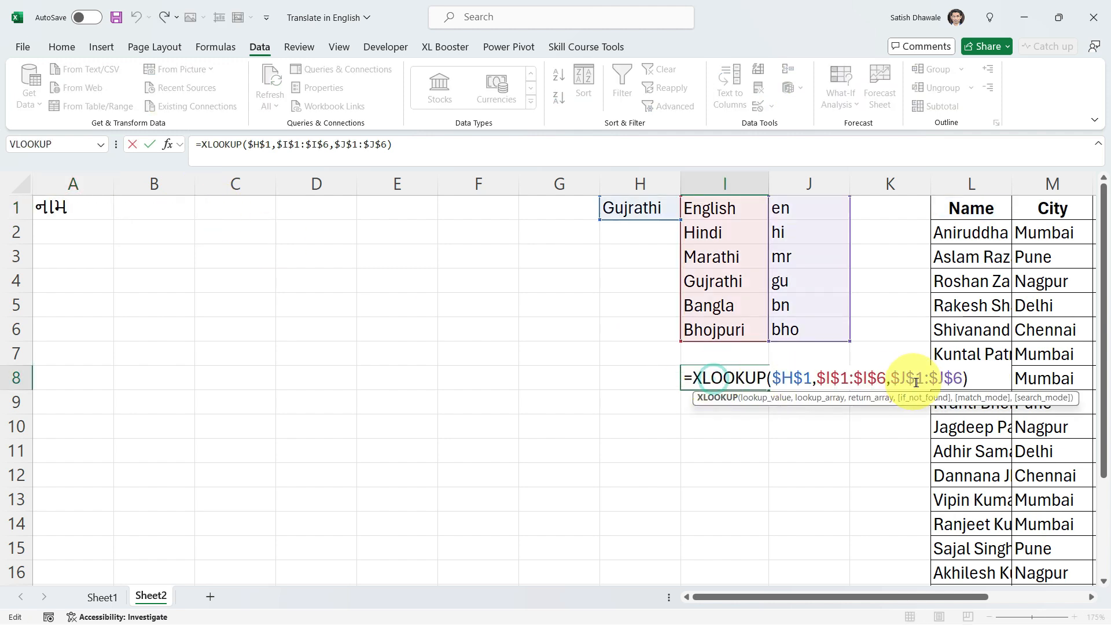
pyautogui.moveTo(987, 378); pyautogui.dragTo(700, 386)
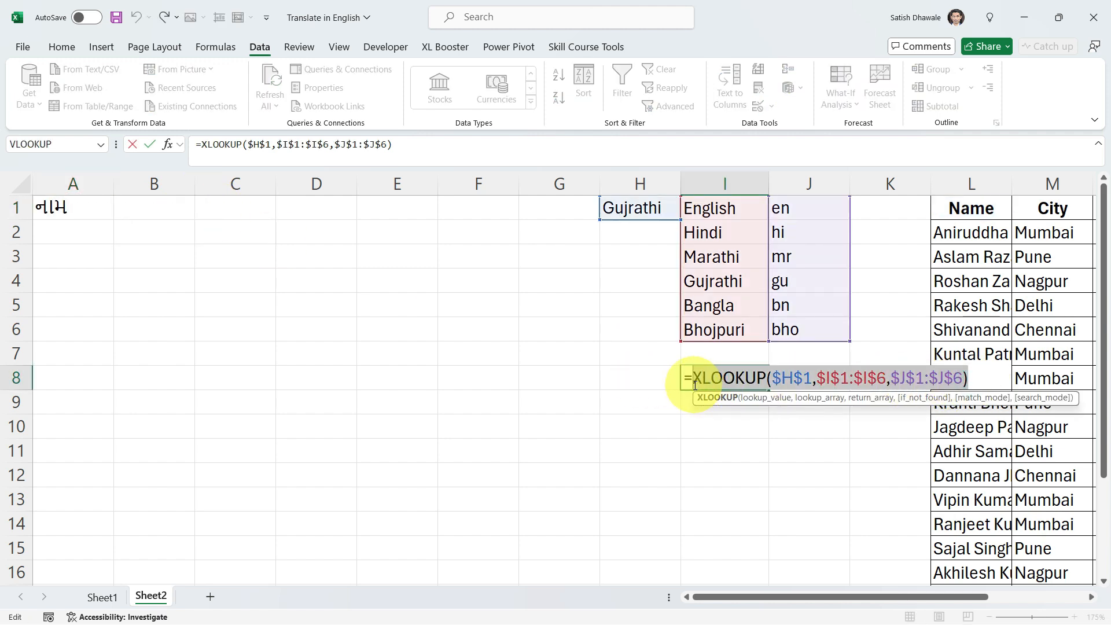
pyautogui.hotkey('ctrl', 'x')
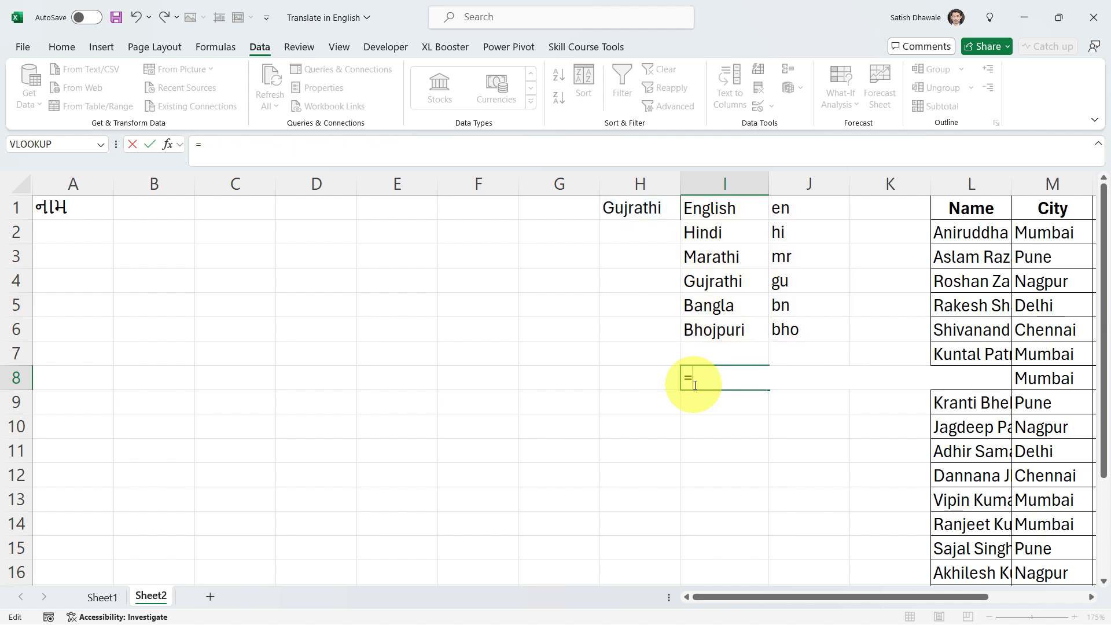
pyautogui.press('Return')
# - Replace the I8 reference in A1 with the cut lookup, giving =TRANSLATE(L1,"en",XLOOKUP($H$1,$I$1:$I$6,$J$1:$J$6))
pyautogui.click(95, 206)
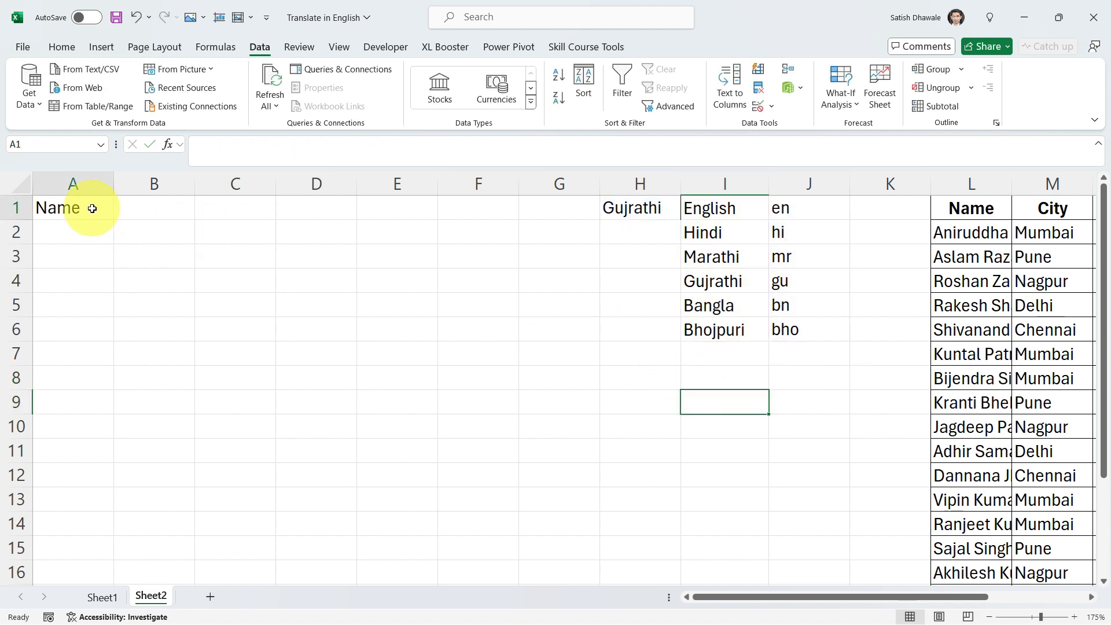
pyautogui.doubleClick(94, 206)
pyautogui.moveTo(197, 208); pyautogui.dragTo(280, 215)
pyautogui.click(214, 208)
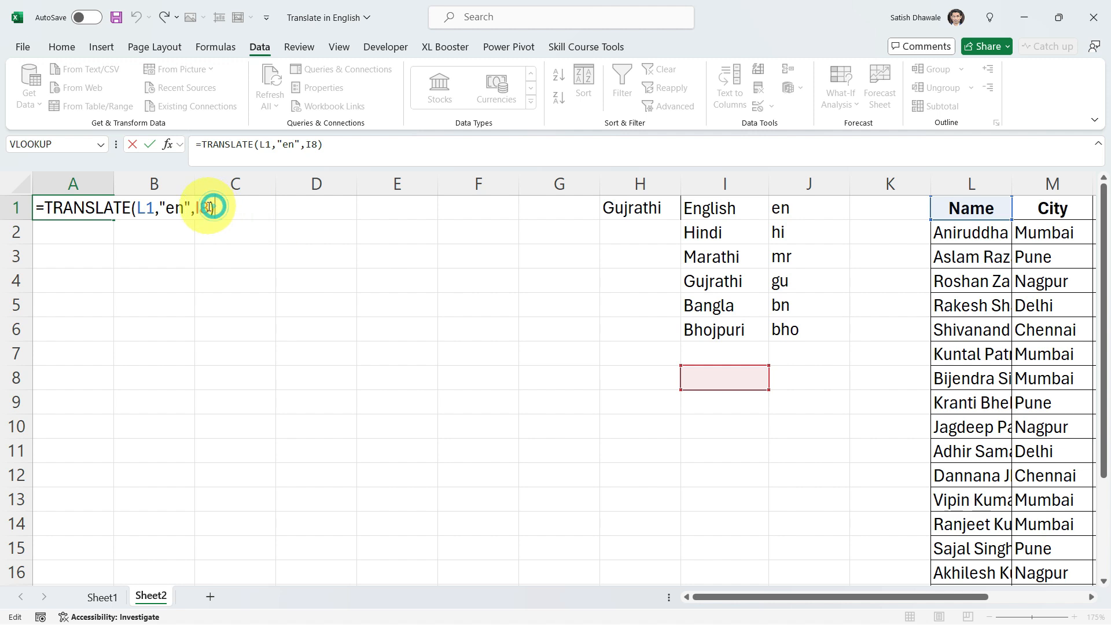
pyautogui.doubleClick(204, 208)
pyautogui.hotkey('ctrl', 'v')
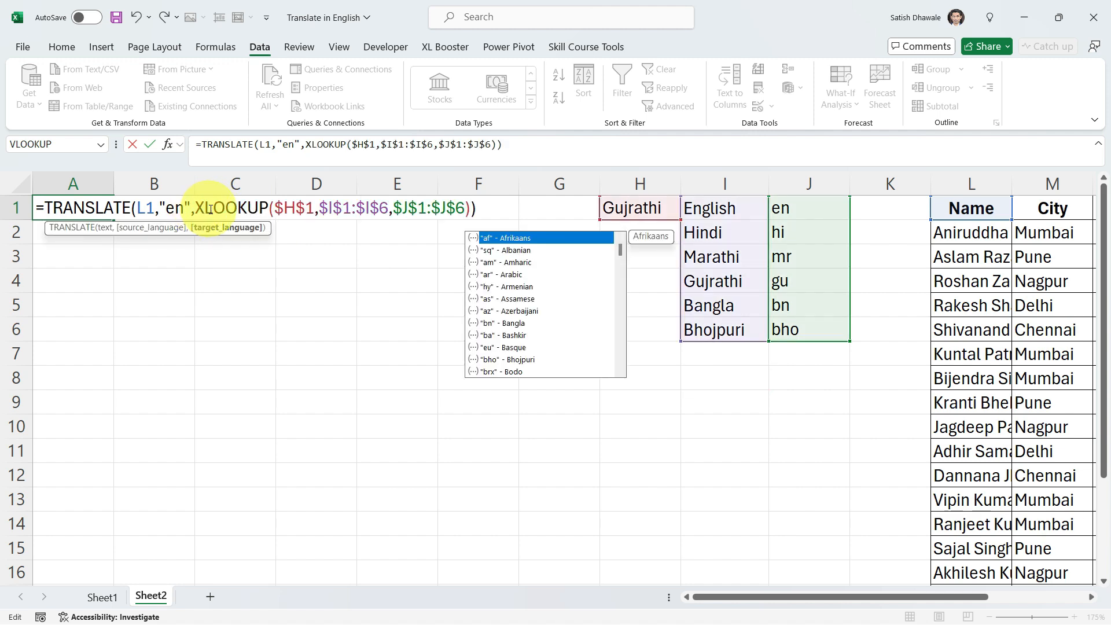
pyautogui.click(472, 209)
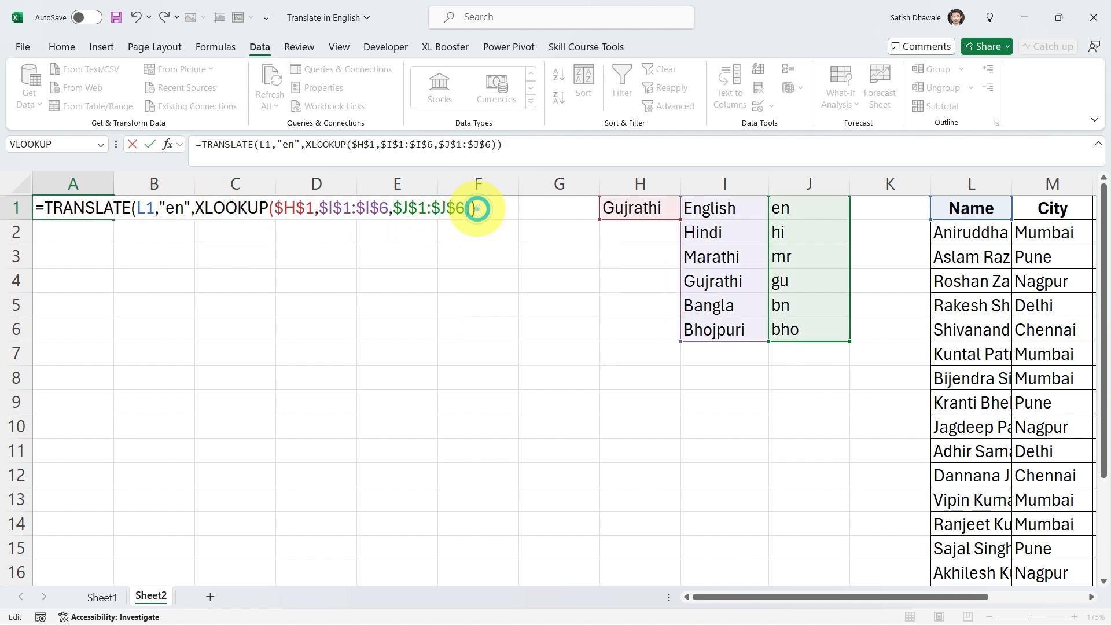
pyautogui.press('Return')
# - Fill the A1 formula across row 1 to F1, and fill A1:E1 down to row 18
pyautogui.click(96, 203)
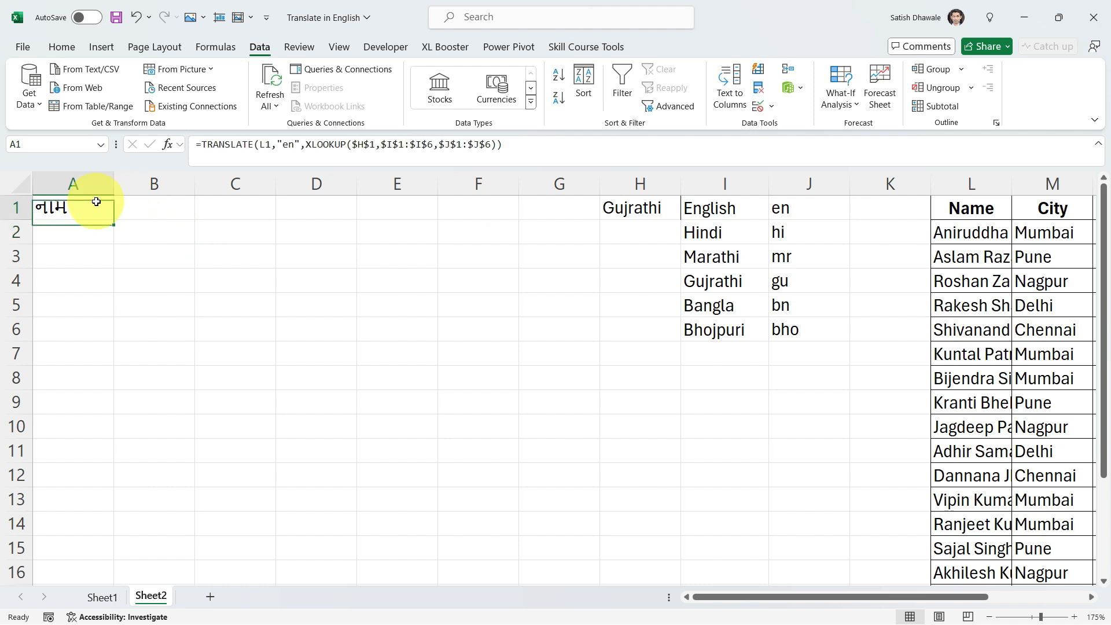
pyautogui.moveTo(114, 219); pyautogui.dragTo(523, 226)
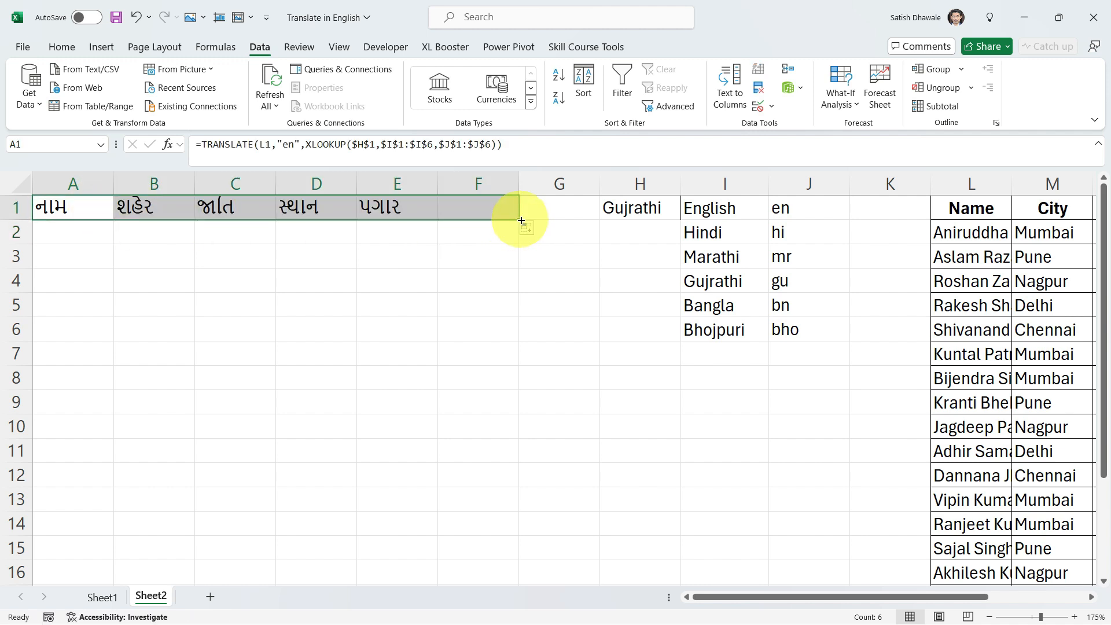
pyautogui.click(492, 213)
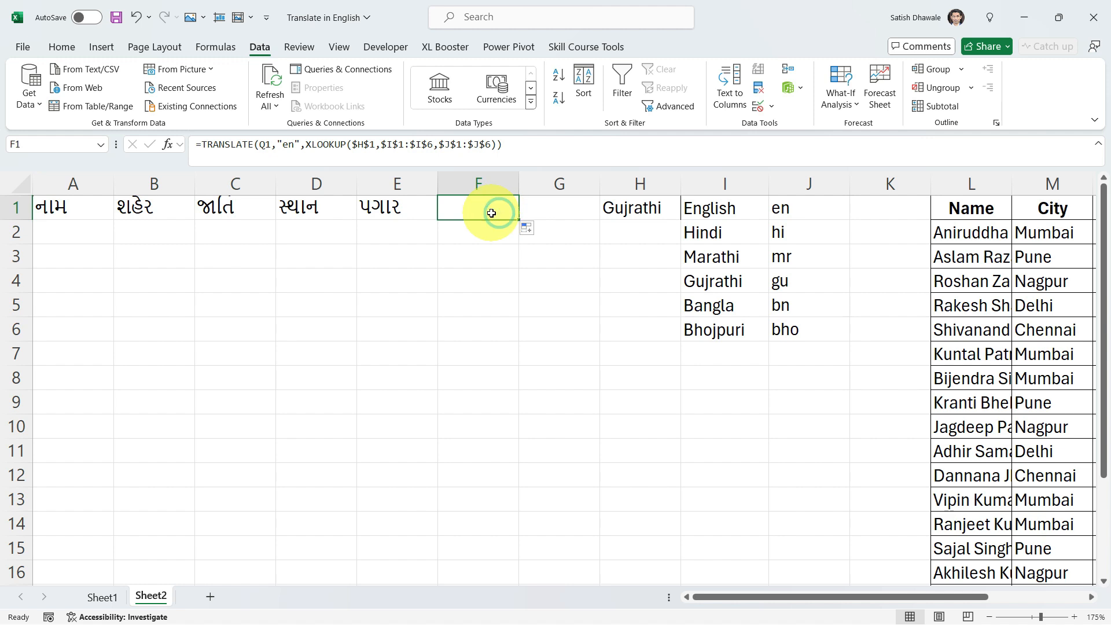
pyautogui.moveTo(85, 207); pyautogui.dragTo(424, 206)
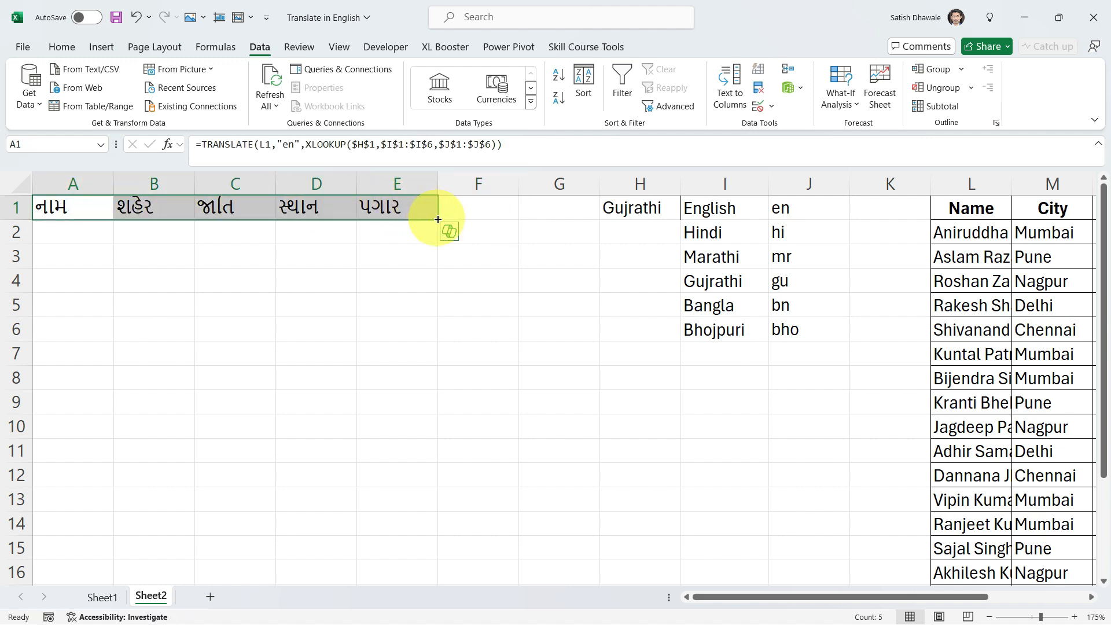
pyautogui.moveTo(438, 220); pyautogui.dragTo(435, 561)
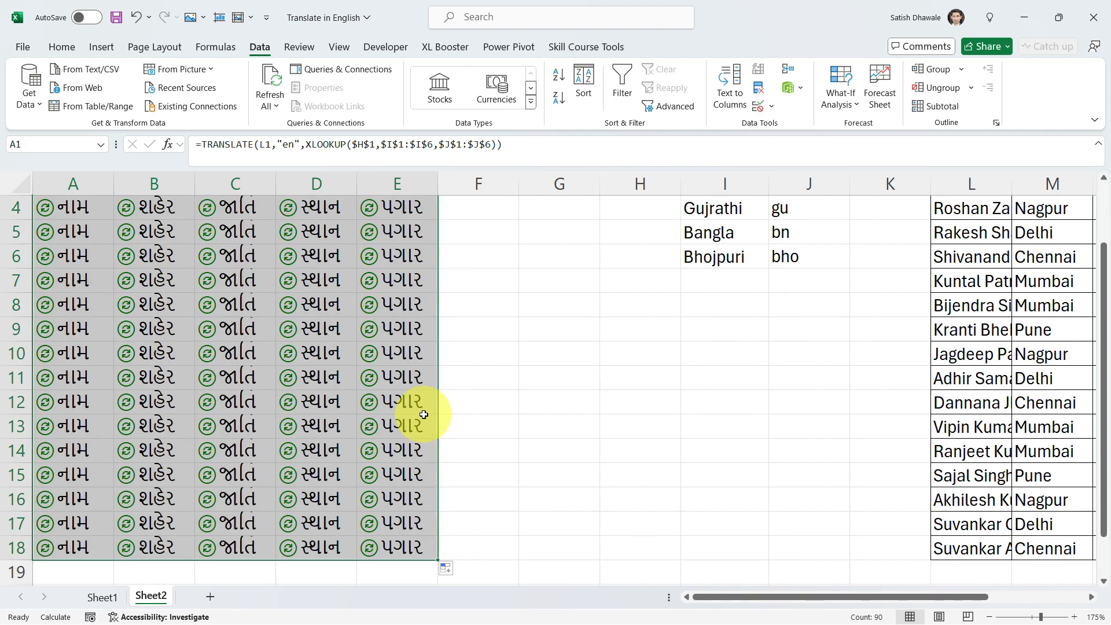
pyautogui.scroll(1, 422, 410)
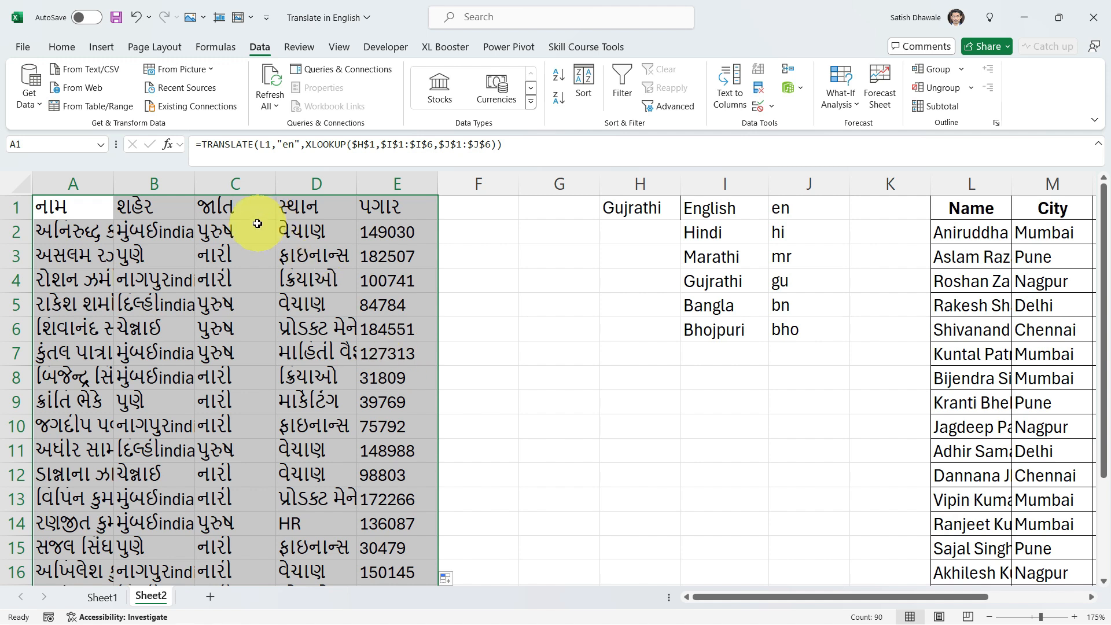
# - Choose English in the H1 drop-down and fit column D's width to its contents
pyautogui.click(666, 210)
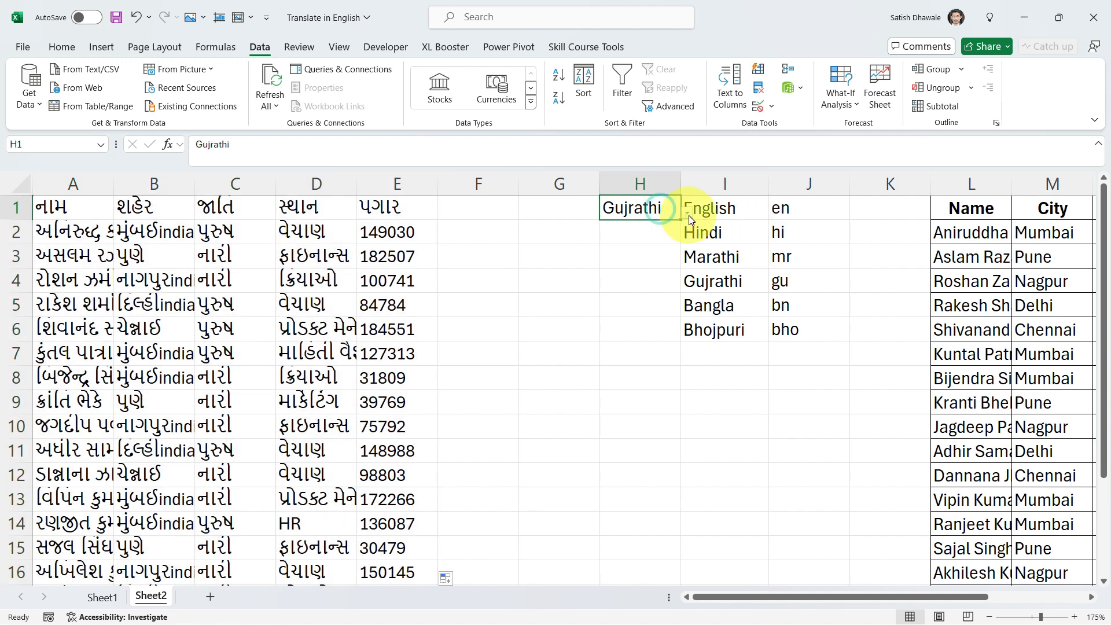
pyautogui.click(687, 212)
pyautogui.click(638, 227)
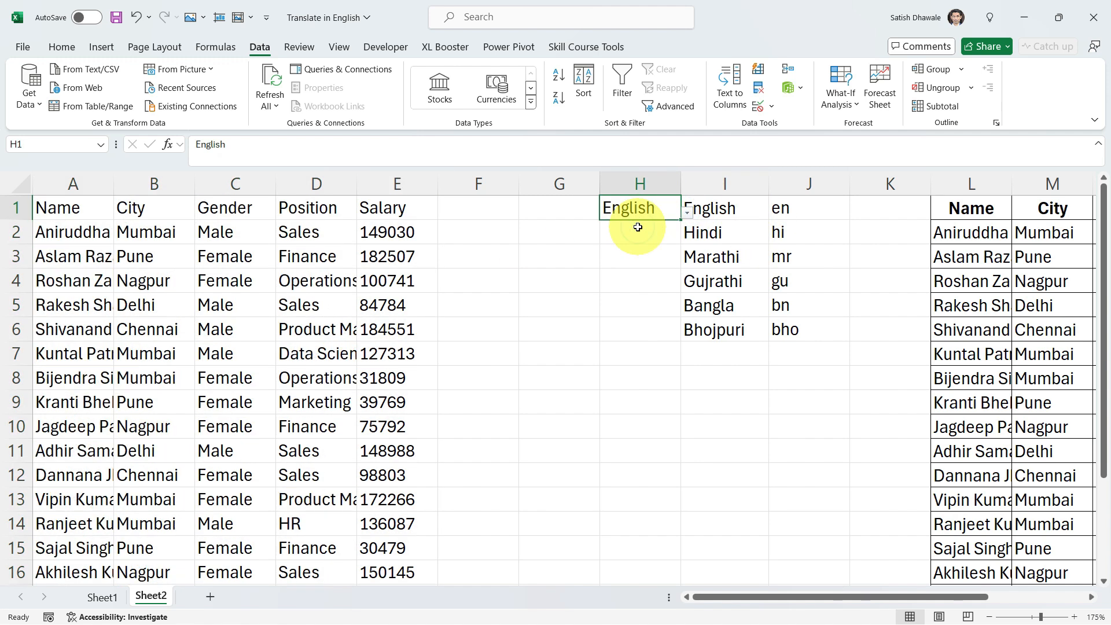
pyautogui.doubleClick(357, 184)
# - Switch the table to Hindi with the H1 drop-down and check the nested XLOOKUP in the A1 formula
pyautogui.click(748, 211)
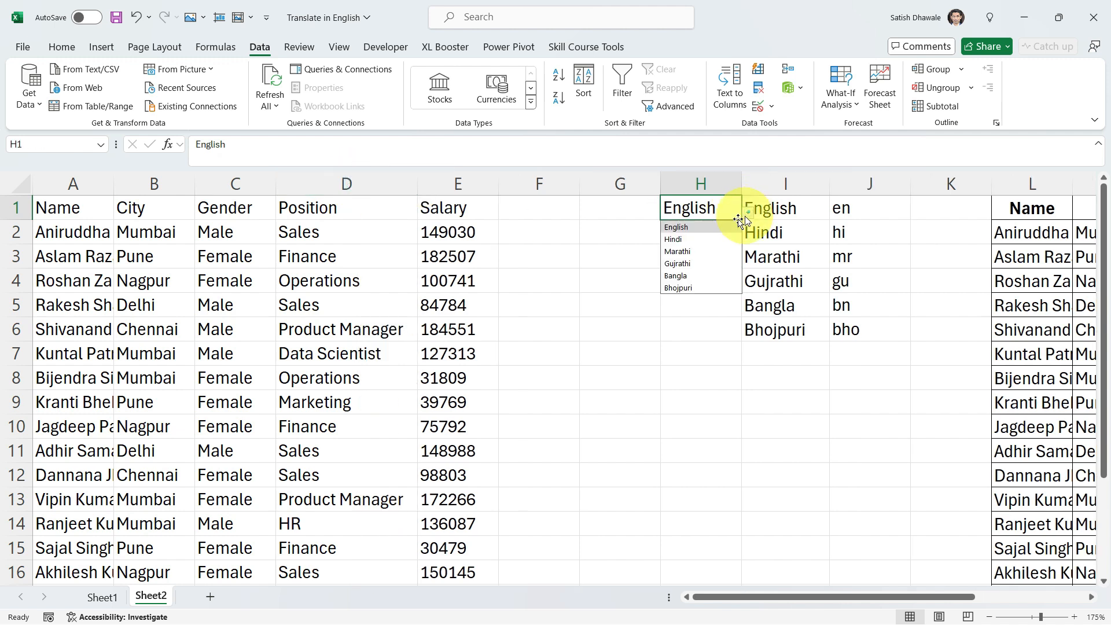
pyautogui.click(699, 235)
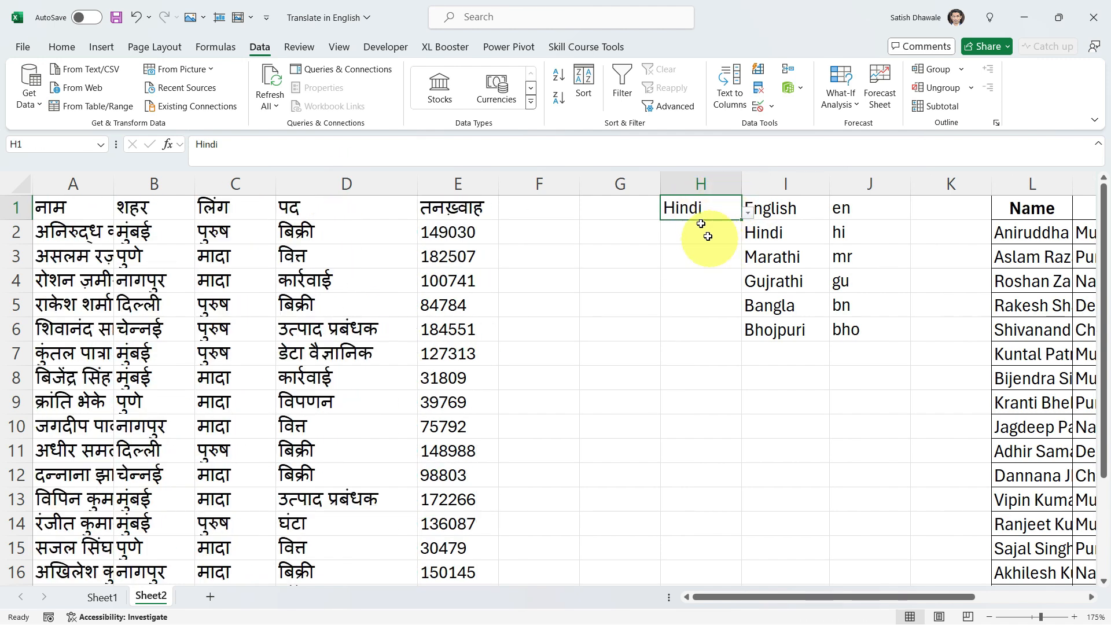
pyautogui.doubleClick(71, 214)
pyautogui.moveTo(196, 211); pyautogui.dragTo(493, 210)
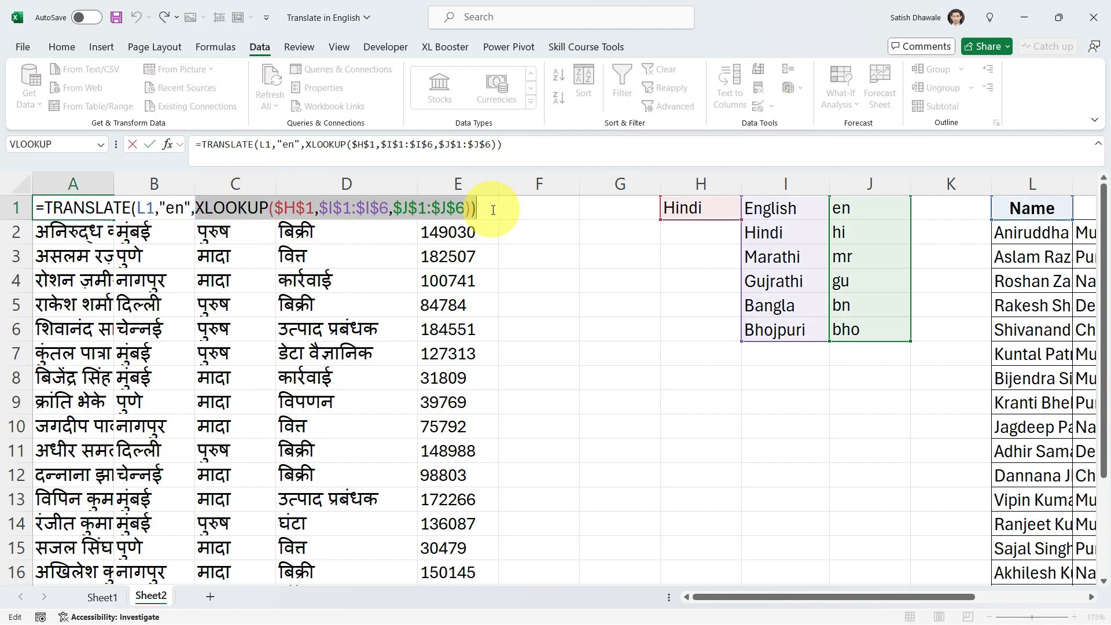
pyautogui.click(493, 210)
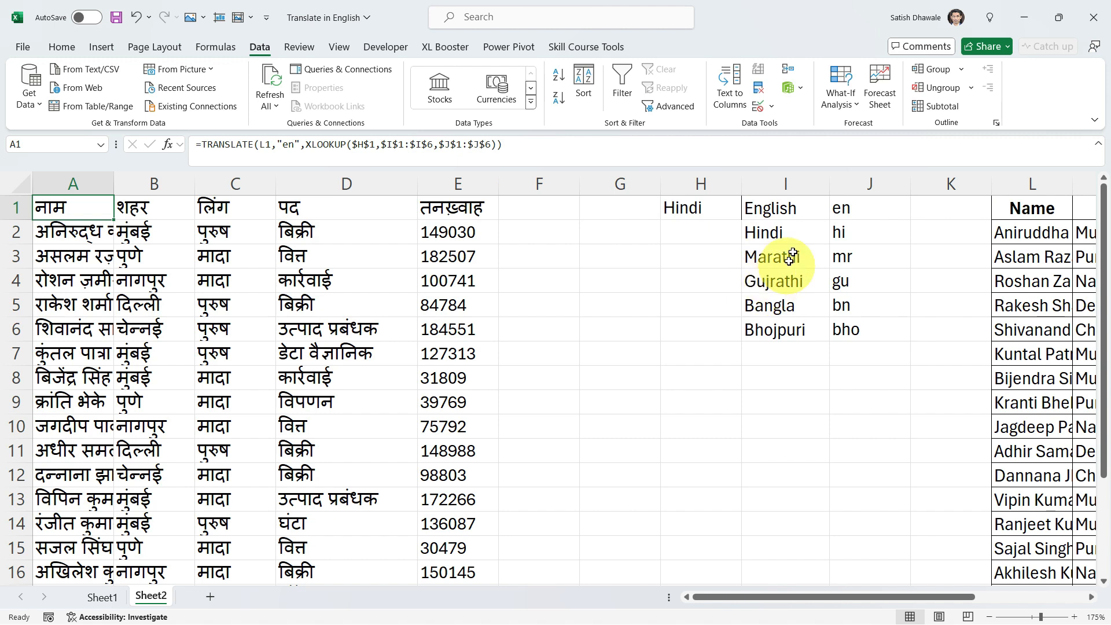
# - Review the language code list in I1:J6 and the empty cells below it, and display the XL Booster add-in's commands
pyautogui.click(789, 210)
pyautogui.moveTo(789, 210); pyautogui.dragTo(869, 324)
pyautogui.moveTo(781, 354); pyautogui.dragTo(773, 576)
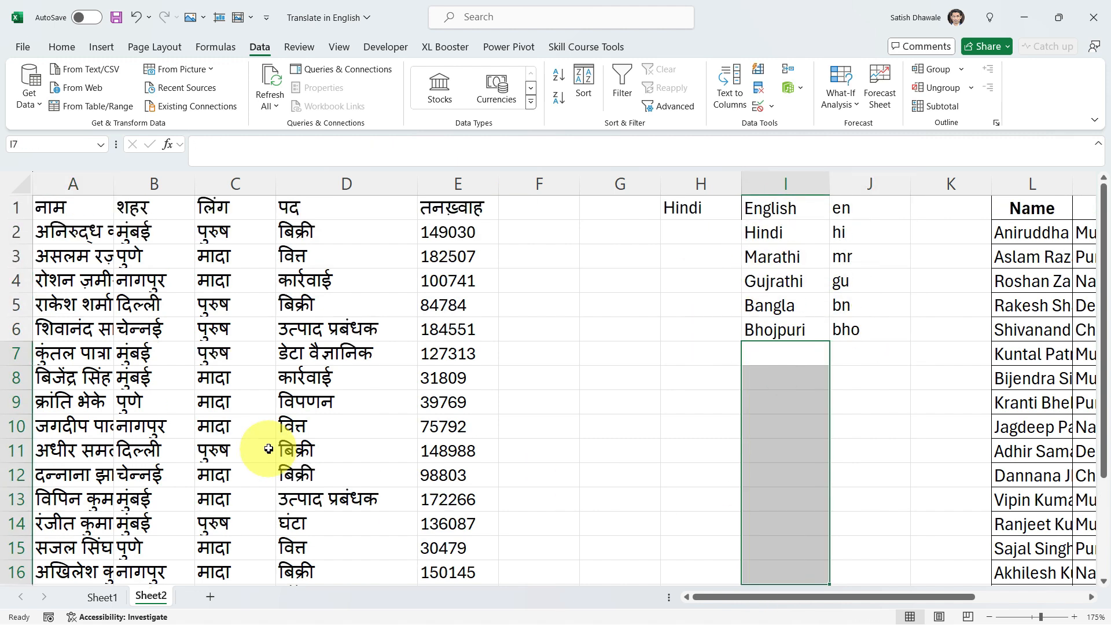
pyautogui.click(685, 216)
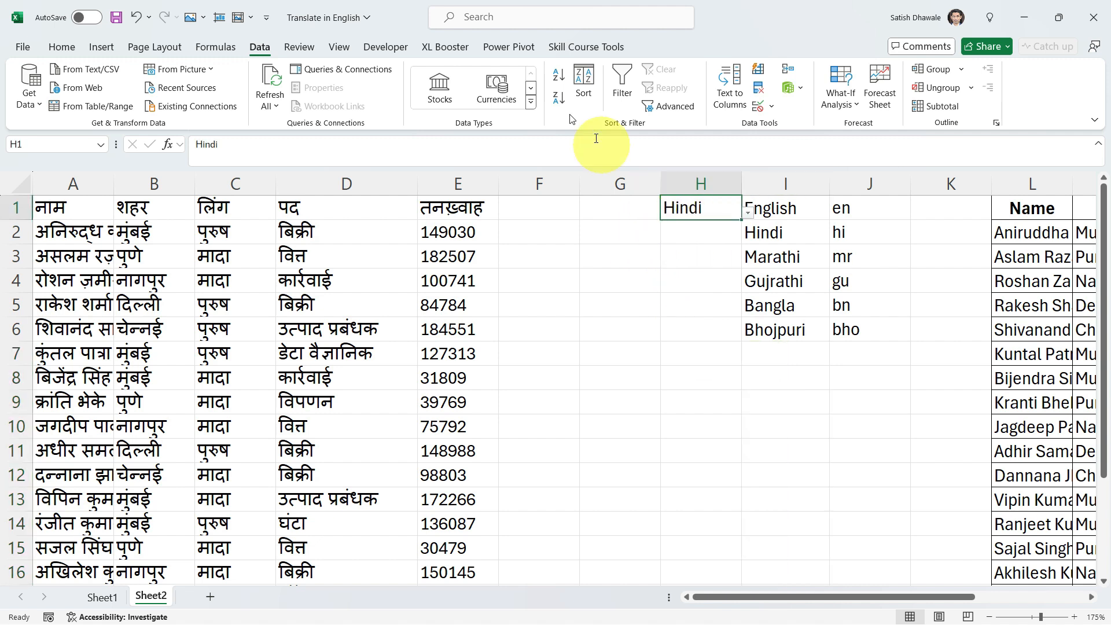
pyautogui.click(433, 48)
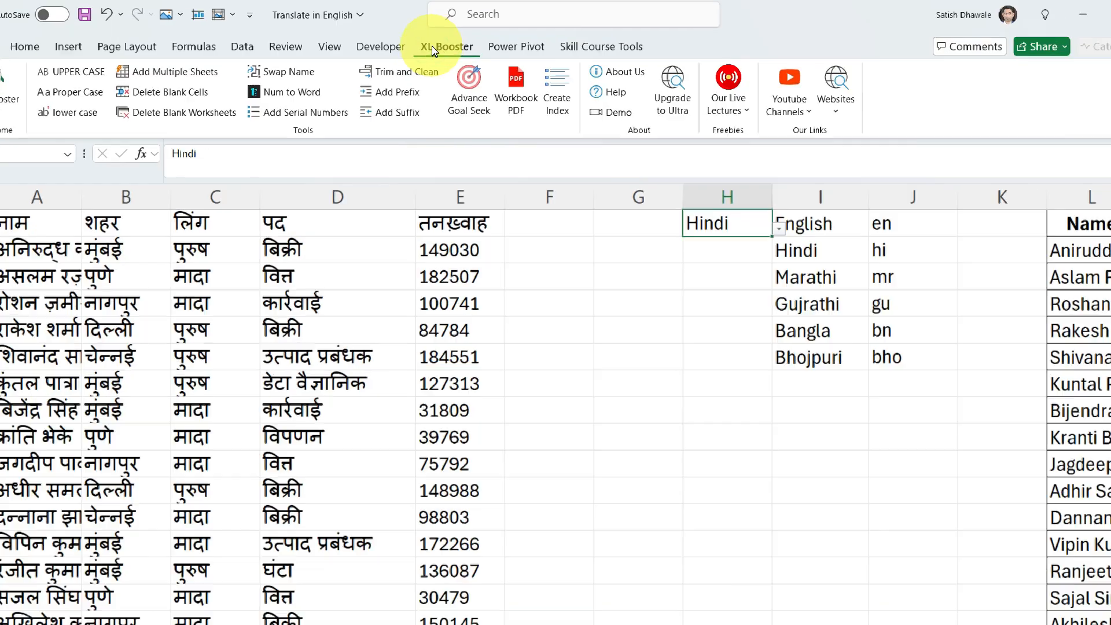